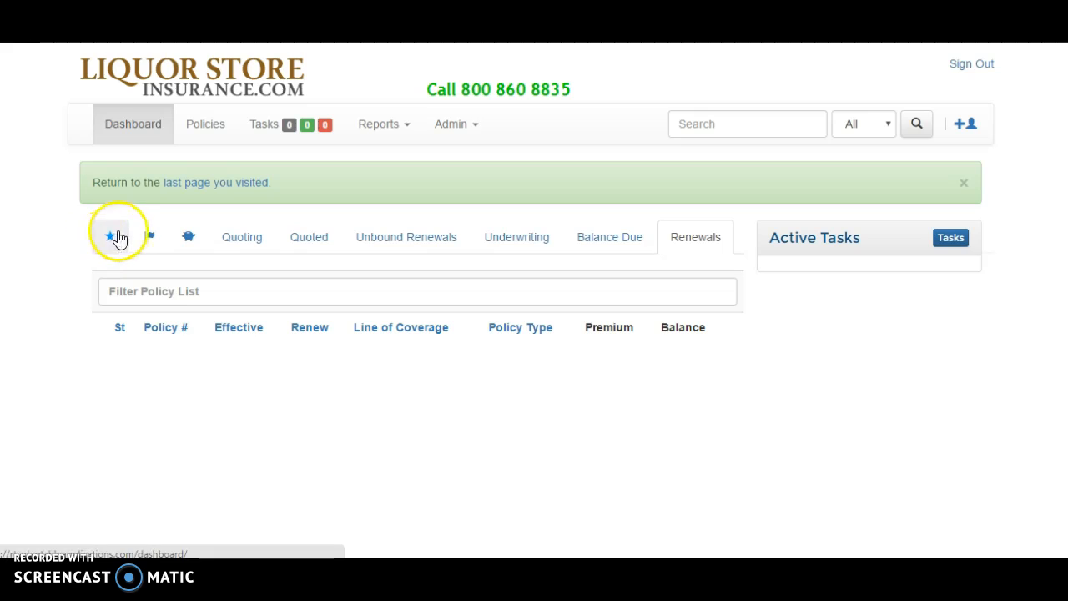
- Show the starred policy list on the dashboard
click(111, 242)
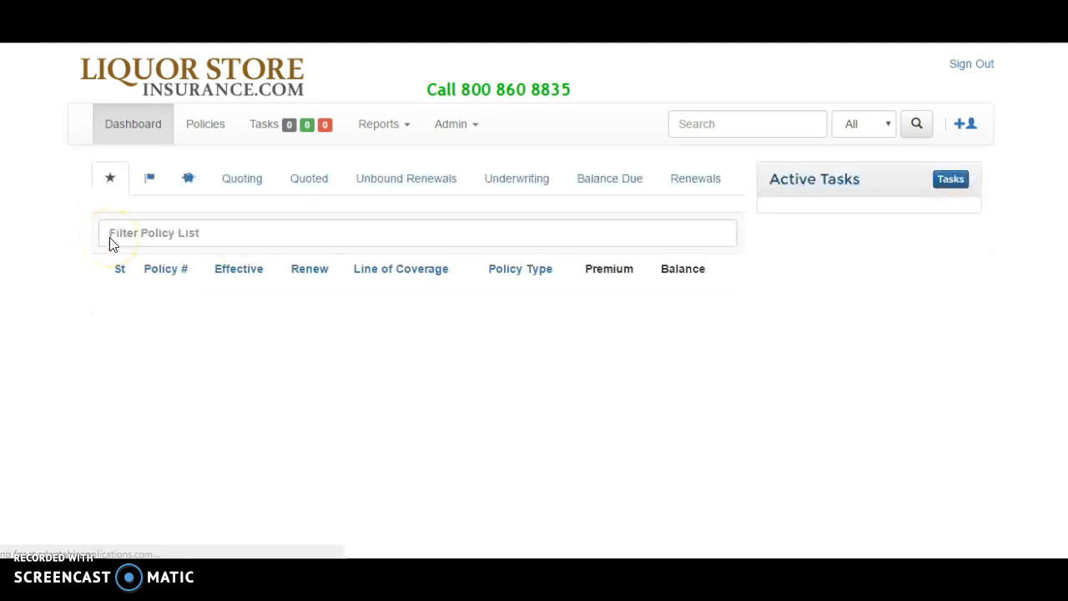
click(100, 187)
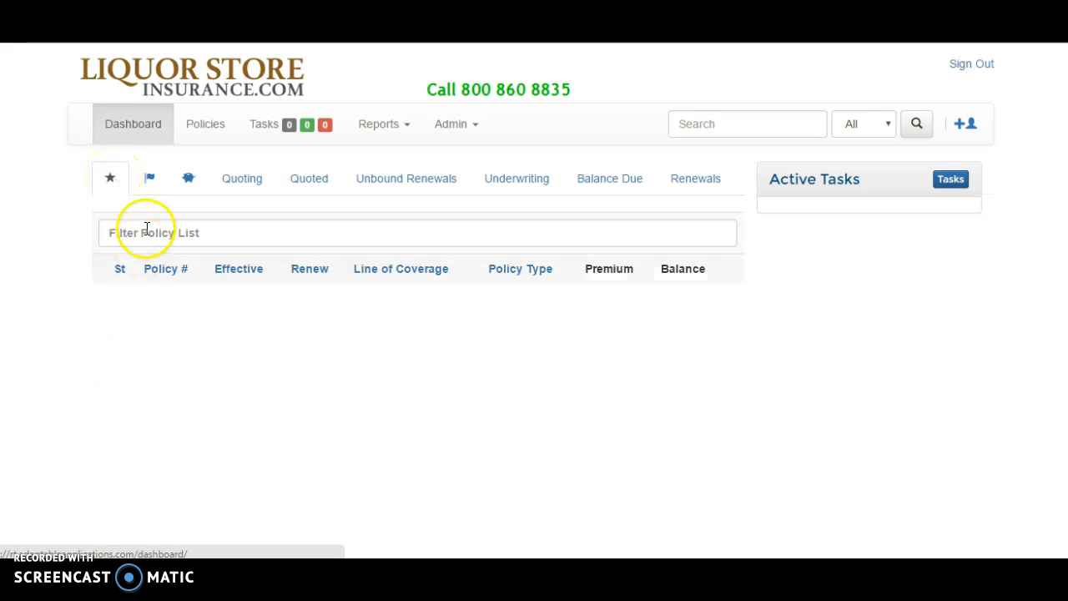
click(148, 187)
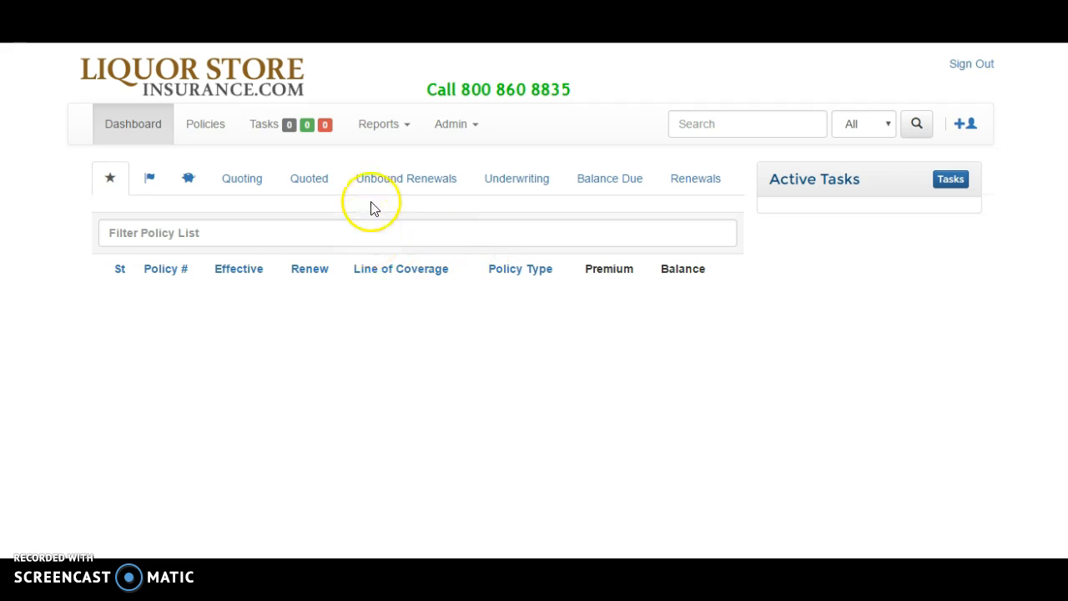
- Start a new person record and enter the client's first and last name
click(976, 130)
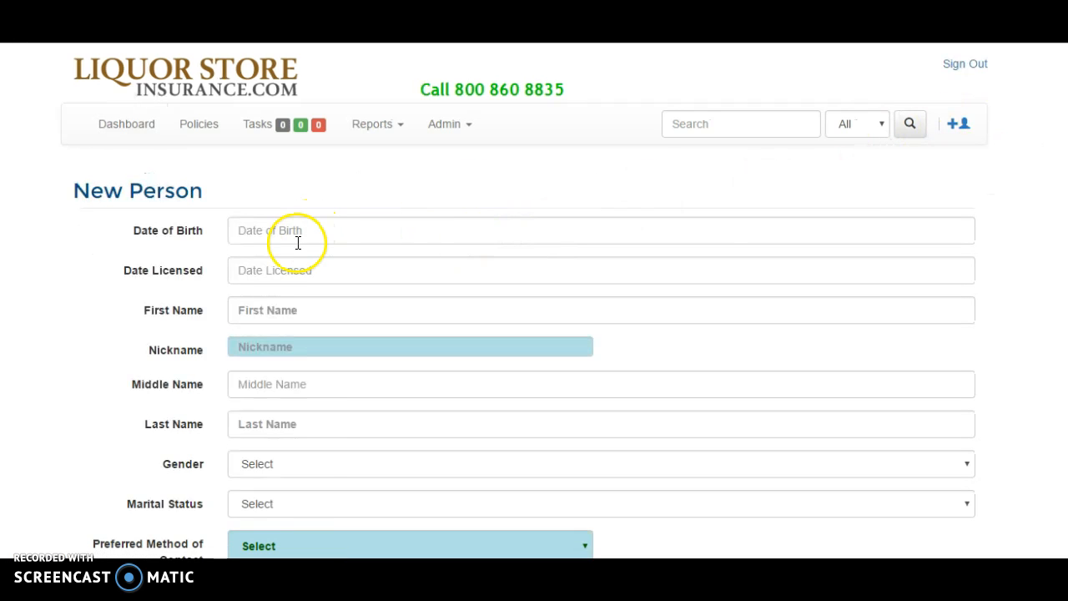
click(280, 311)
text(Paul)
key(Tab)
key(Tab)
key(Tab)
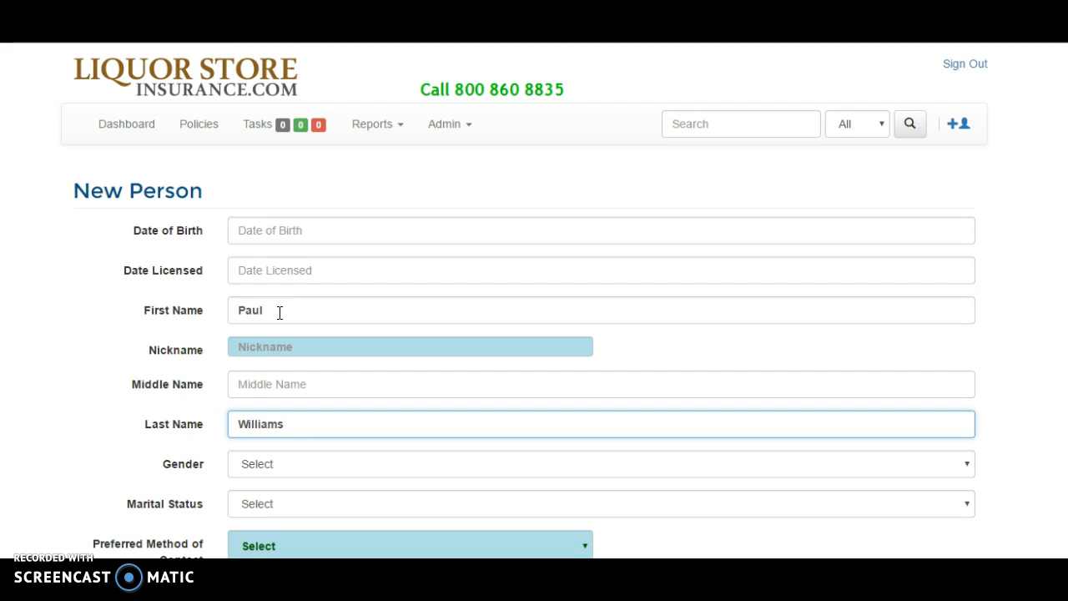
- Set the new person's gender to Male and save the record
scroll(296, 347, down, 2)
click(289, 302)
click(281, 339)
scroll(279, 379, down, 10)
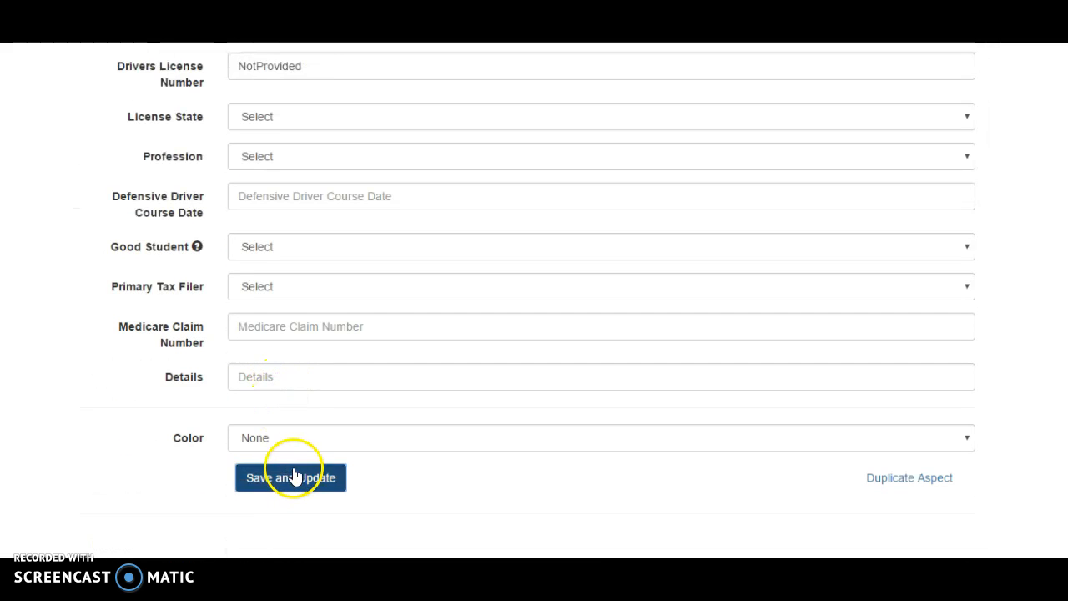
click(294, 477)
- Search for the newly created person by full name and open their record
click(753, 122)
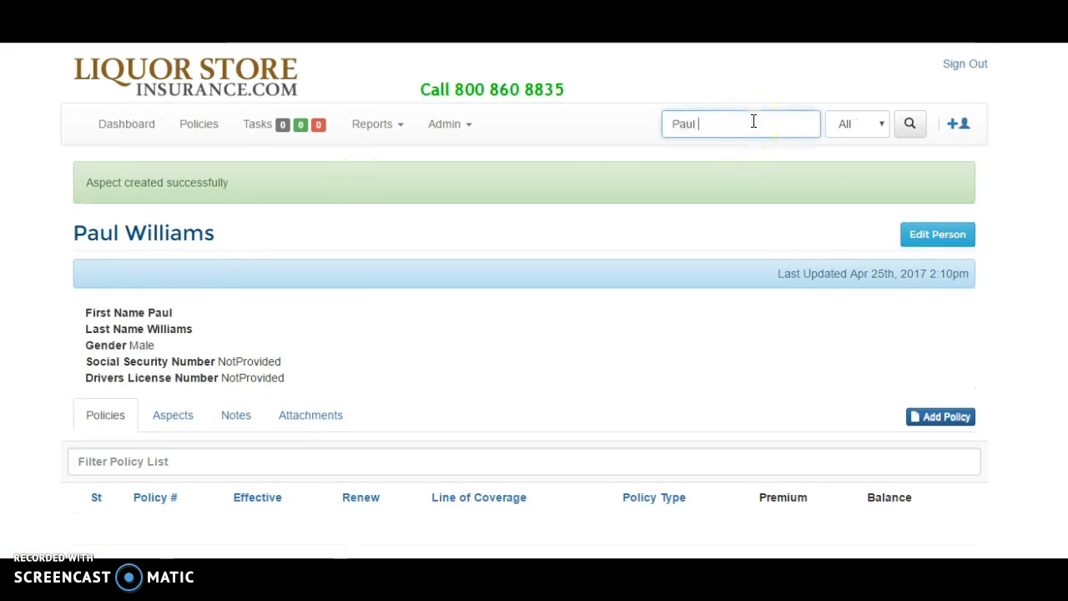
click(751, 170)
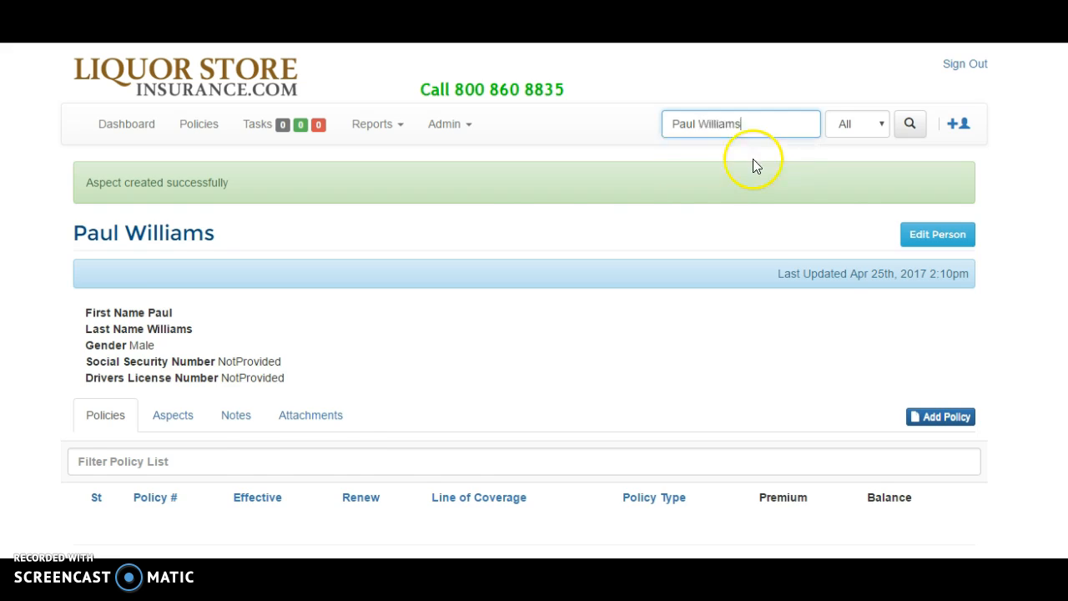
click(191, 302)
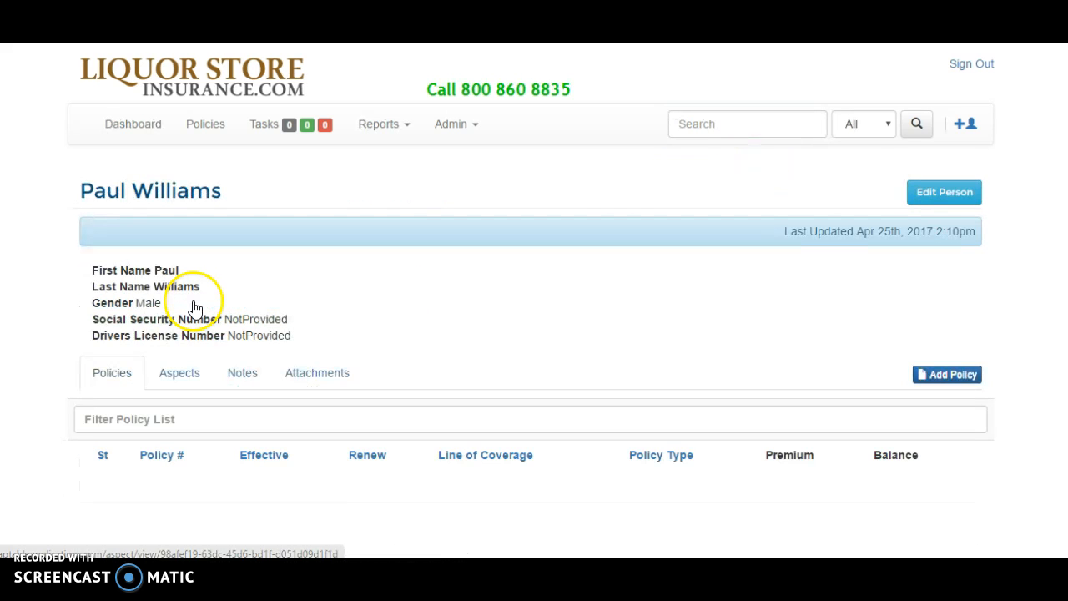
- Start adding an aspect to the person's record with type Person and relationship Spouse
click(182, 377)
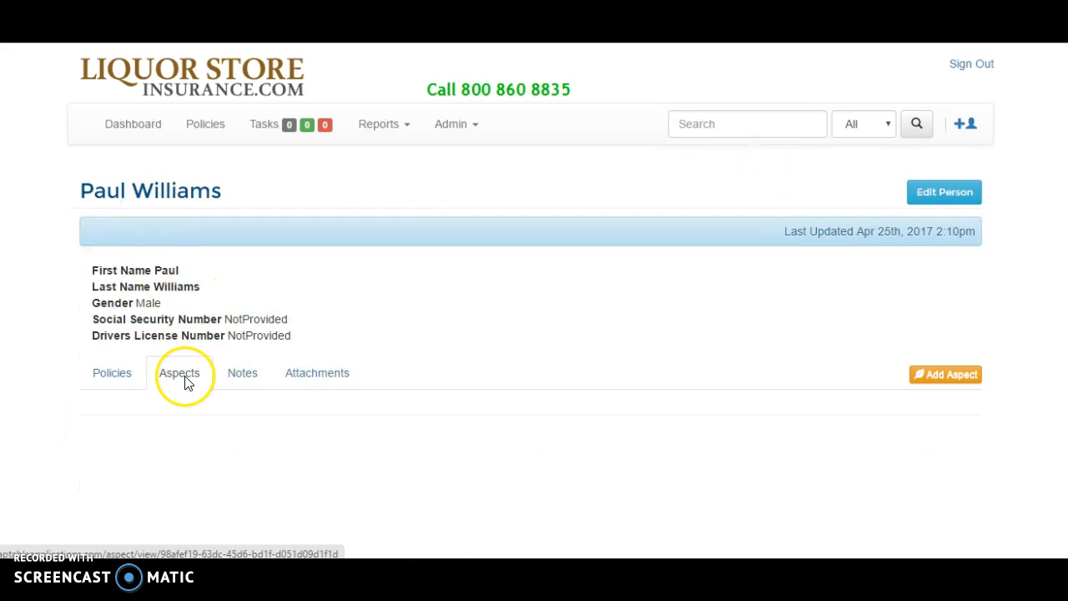
click(970, 377)
click(603, 146)
click(577, 223)
click(564, 190)
click(567, 205)
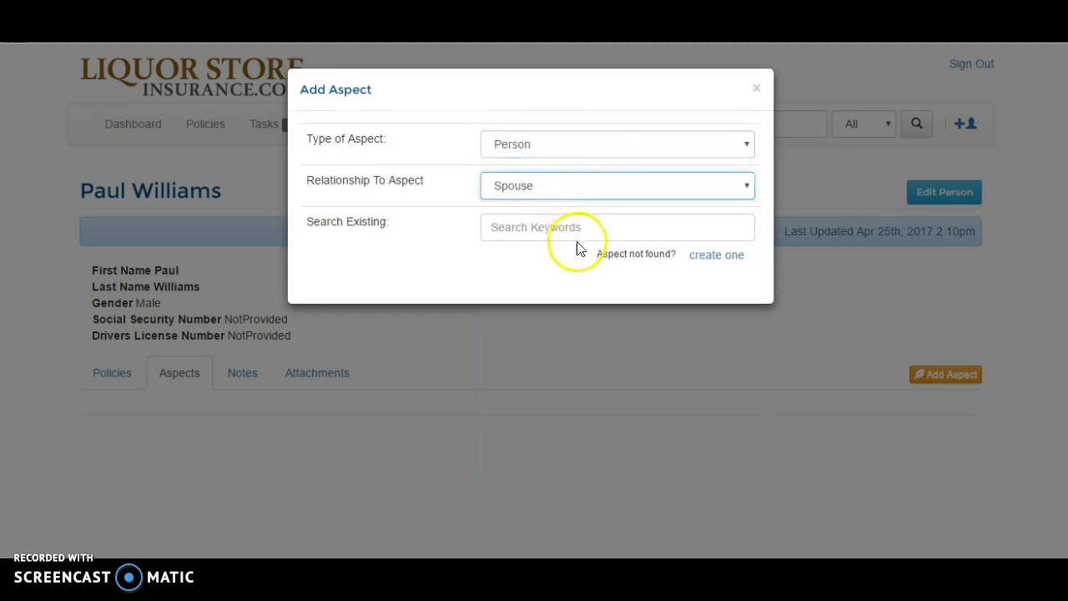
- Create a new person for the spouse aspect and enter the spouse's first and last name
click(722, 262)
click(455, 404)
text(Michell)
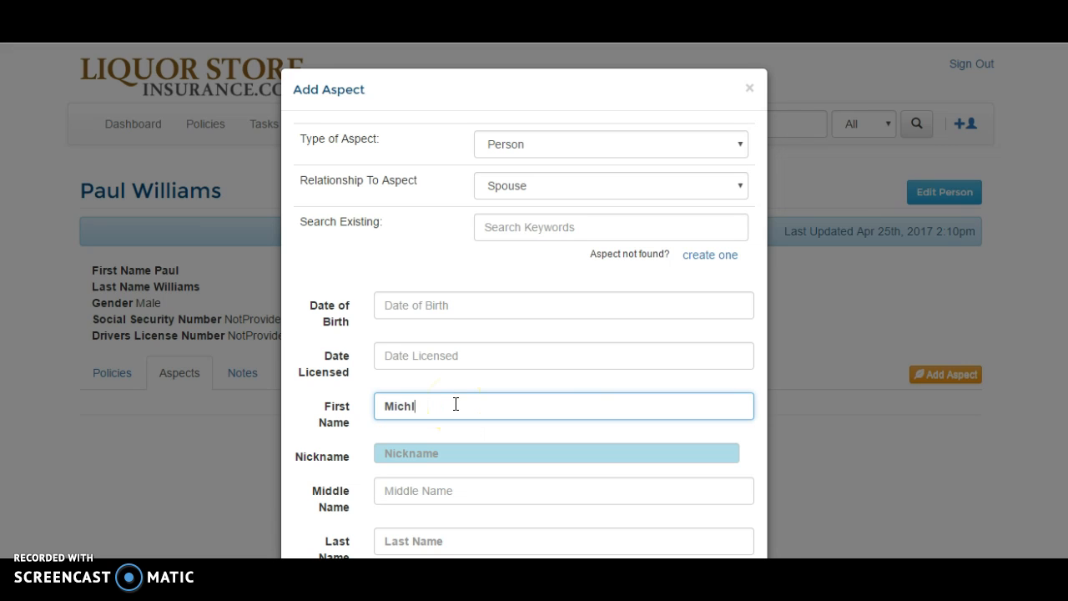
text(e)
key(Tab)
key(Tab)
key(Tab)
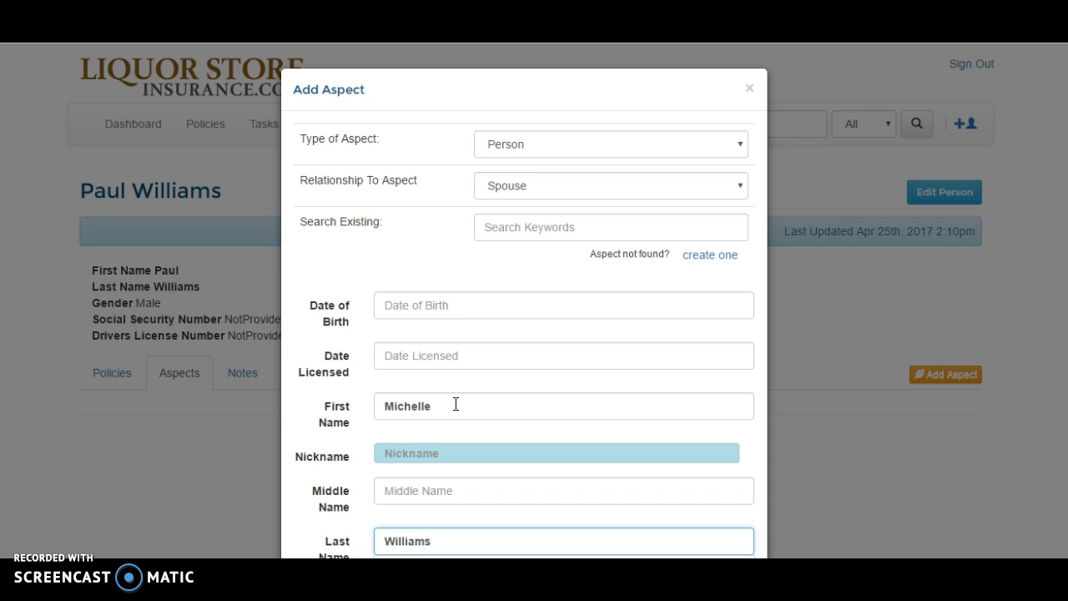
- Set the spouse's gender to Female and save the aspect
scroll(458, 392, down, 3)
click(417, 347)
click(414, 401)
scroll(534, 375, down, 10)
click(452, 510)
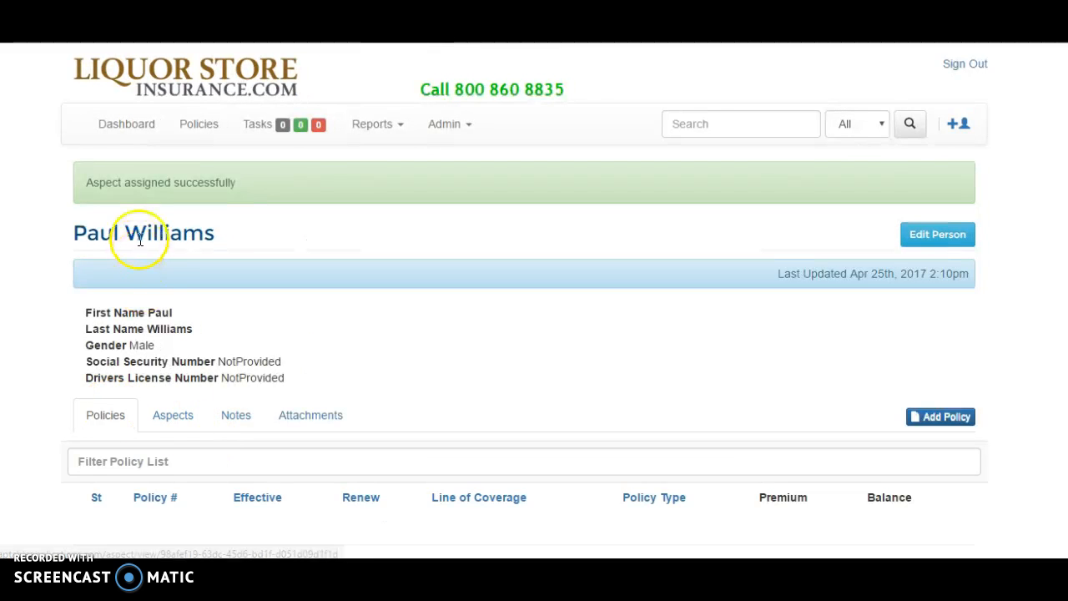
- Open the spouse's record from the person's aspects and return to the client through the spouse's own aspects
click(170, 413)
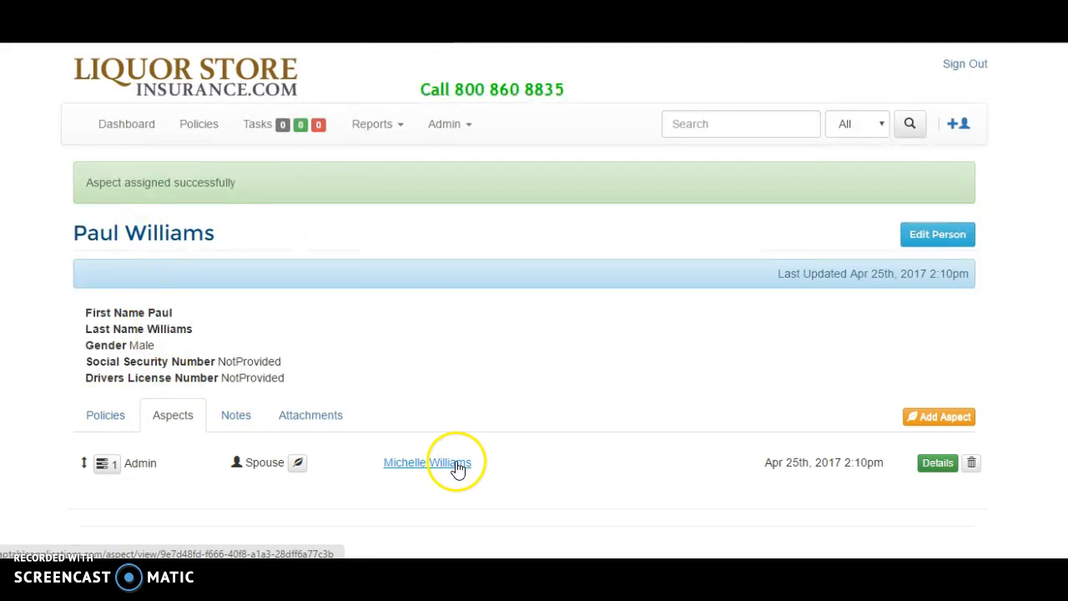
click(457, 464)
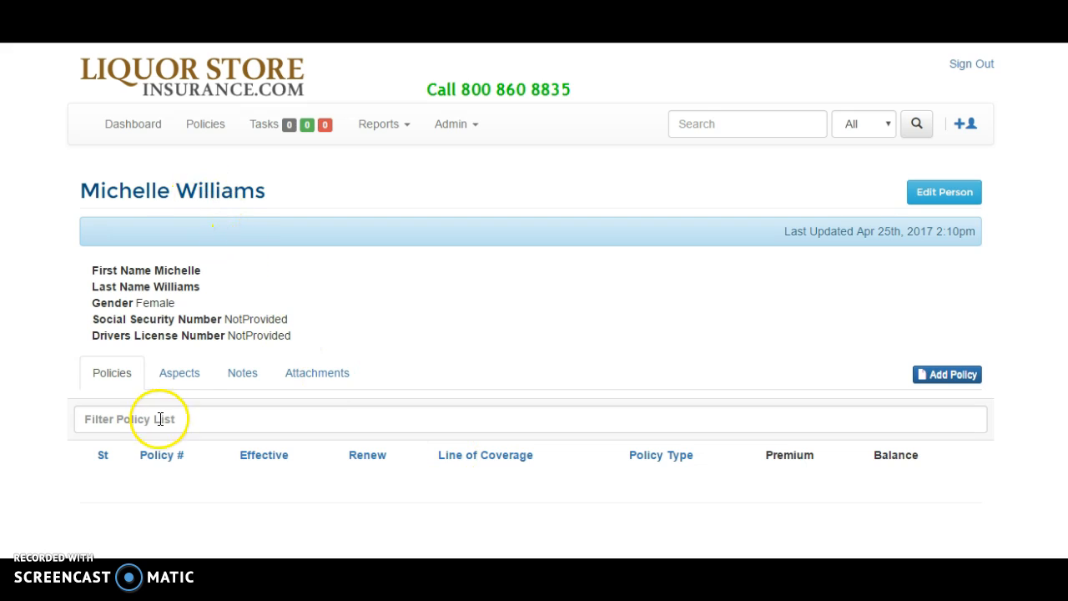
click(180, 373)
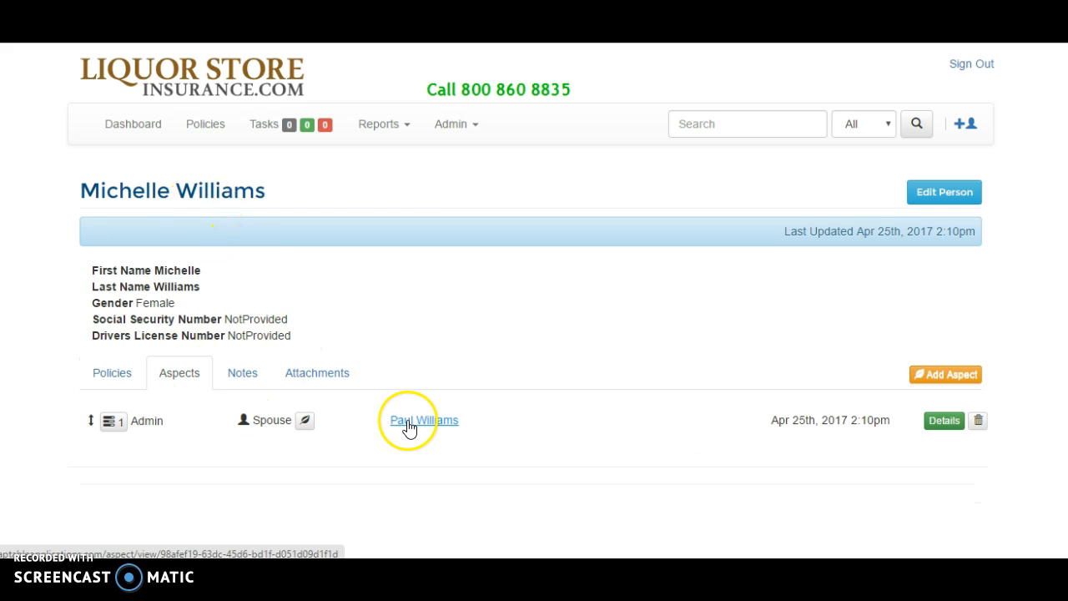
click(409, 426)
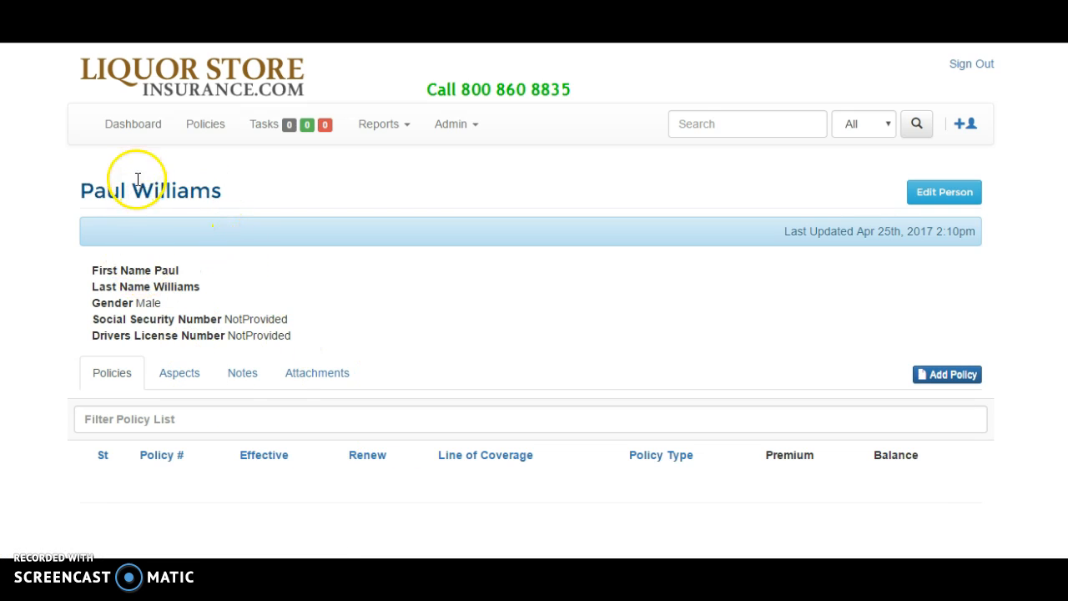
- Start adding an aspect to the client with type Premises Address and relationship Owned Premises
click(180, 372)
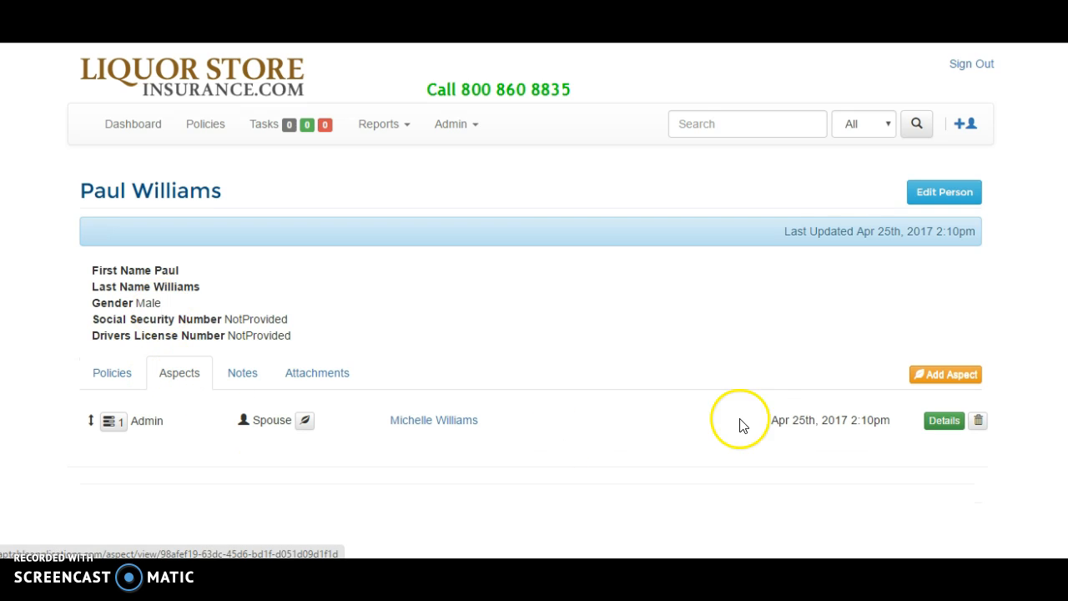
click(932, 375)
click(667, 145)
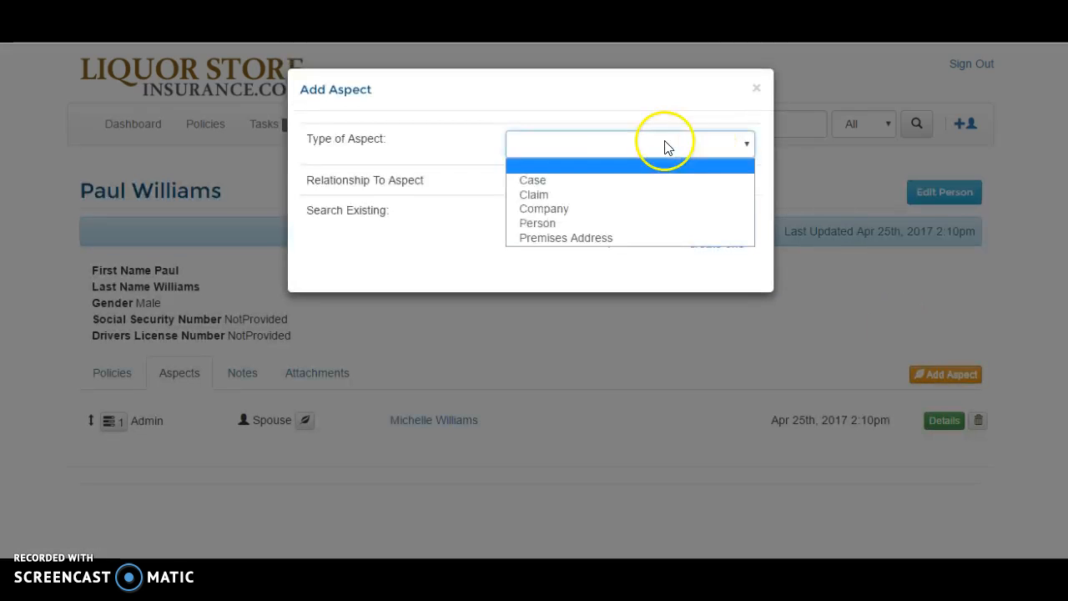
click(586, 240)
click(547, 190)
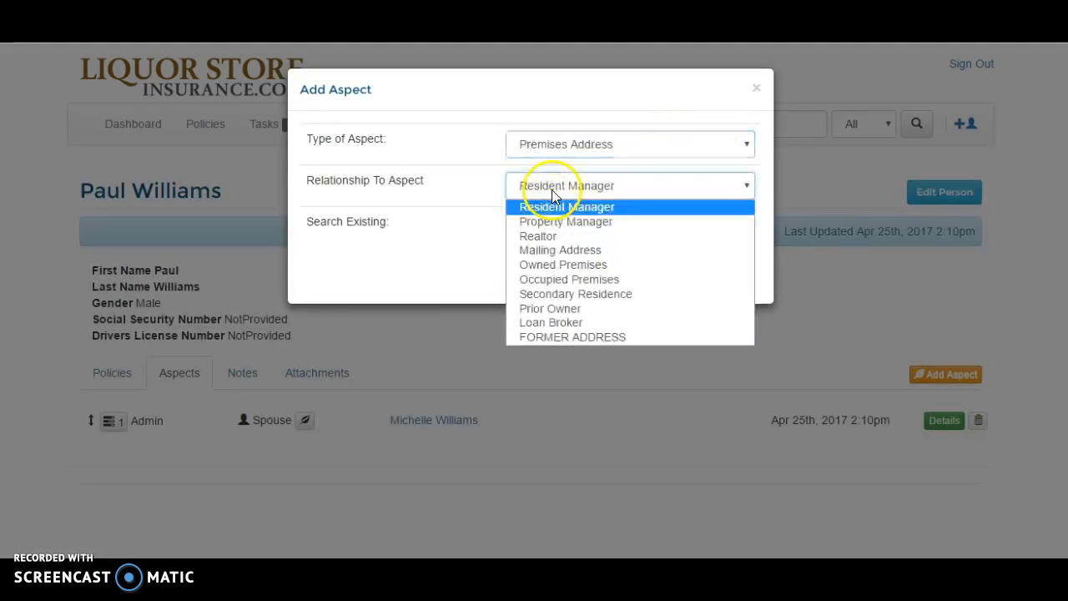
click(568, 265)
- Create a new premises for the aspect and enter its street address
click(705, 258)
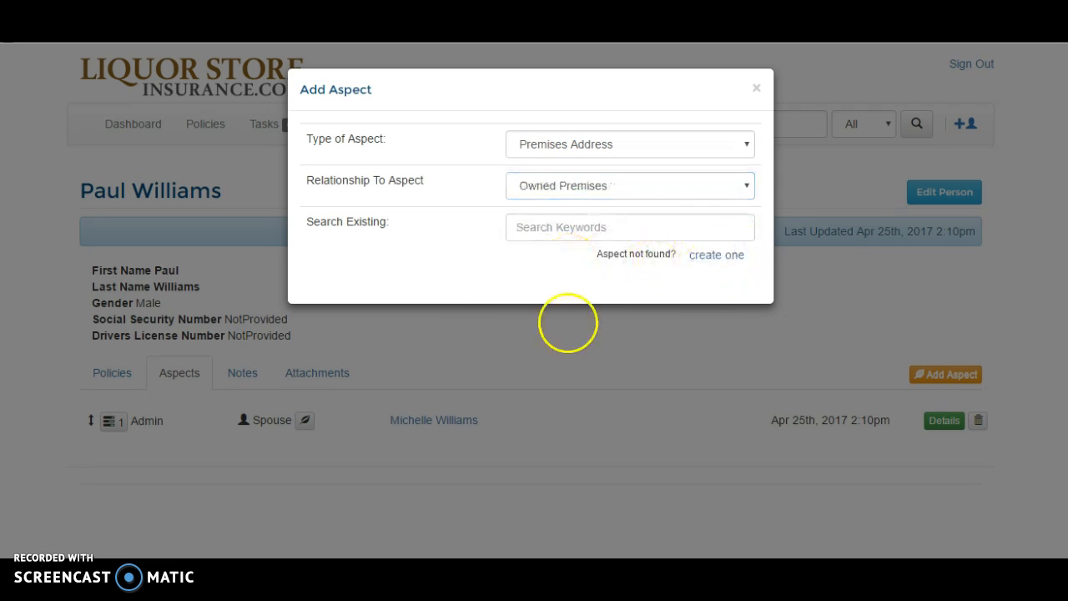
click(417, 347)
text(123 )
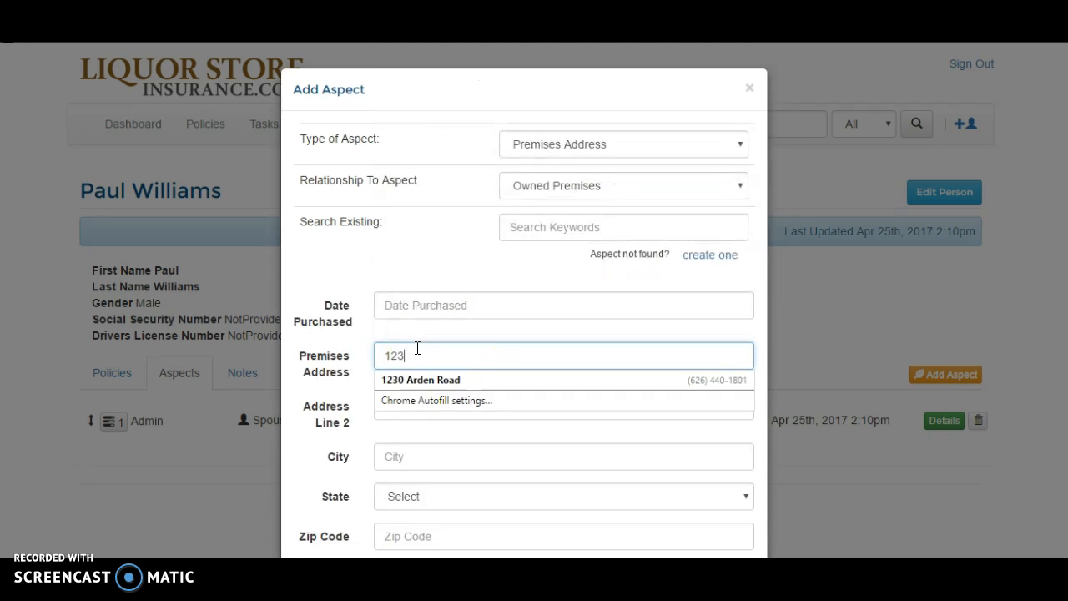
text(Easy St)
- Fill in the city, state and ZIP code of the owned premises
key(Tab)
key(Tab)
key(shift+Tab)
text(Simi Val)
key(Tab)
key(c)
key(Tab)
text(93065)
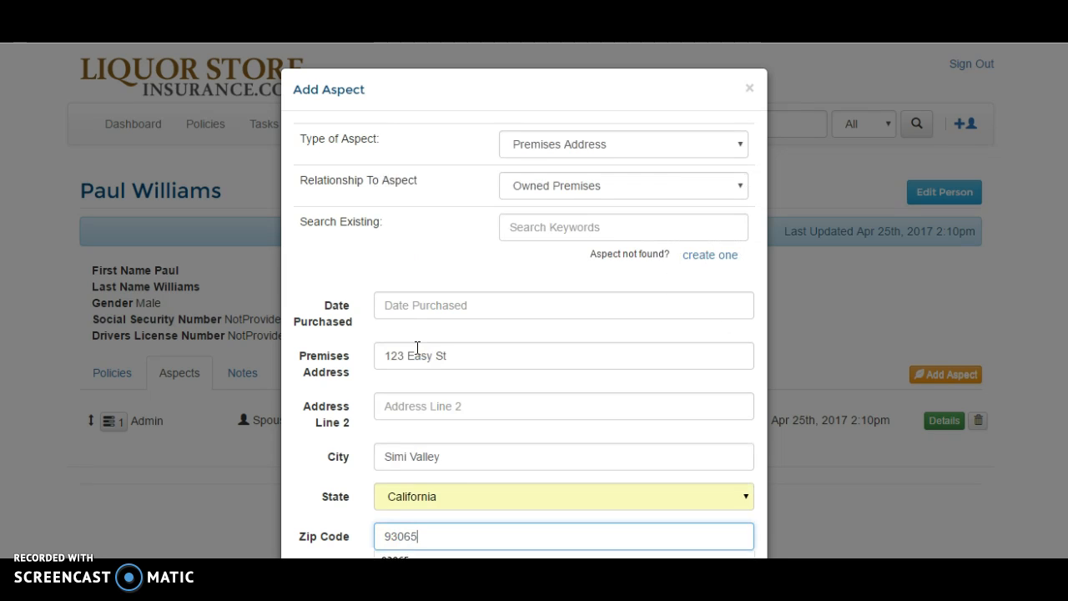
click(461, 297)
- Examine the available Occupancy Type and Occupancy options for the premises
scroll(481, 292, down, 4)
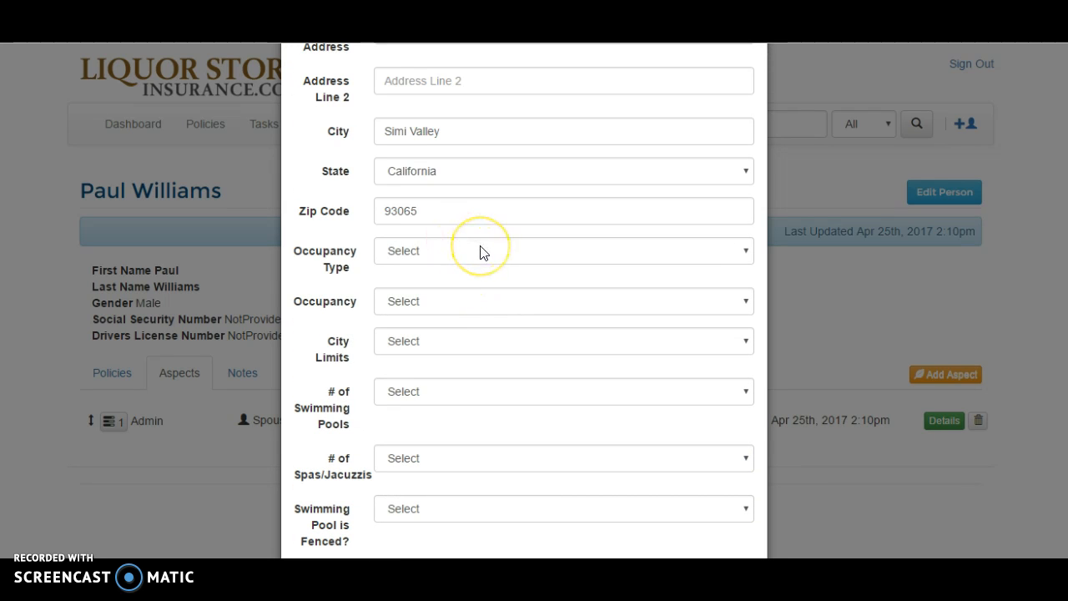
click(440, 252)
click(430, 272)
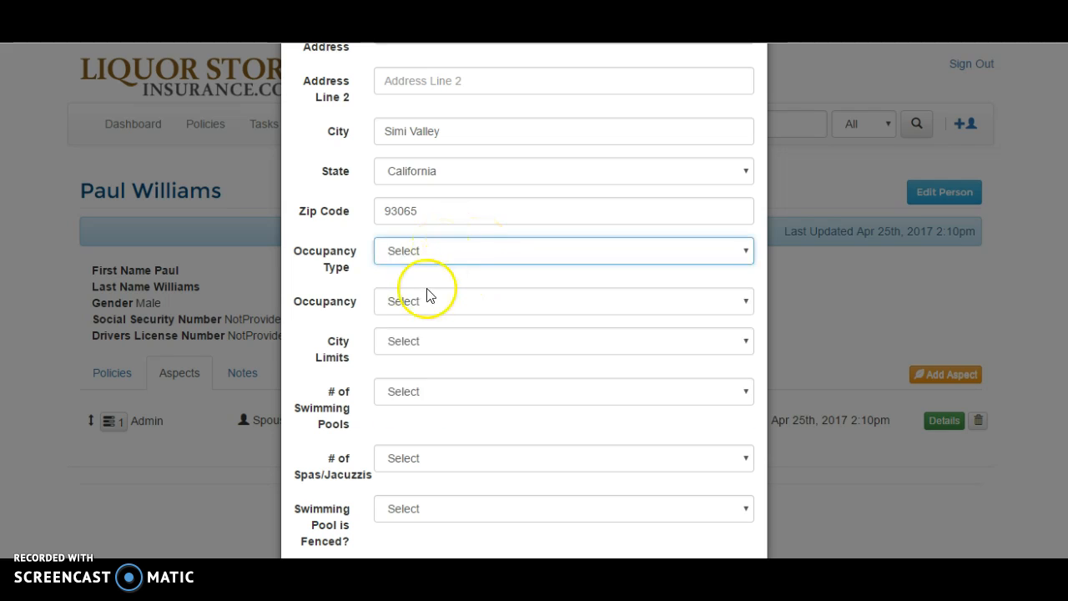
click(433, 304)
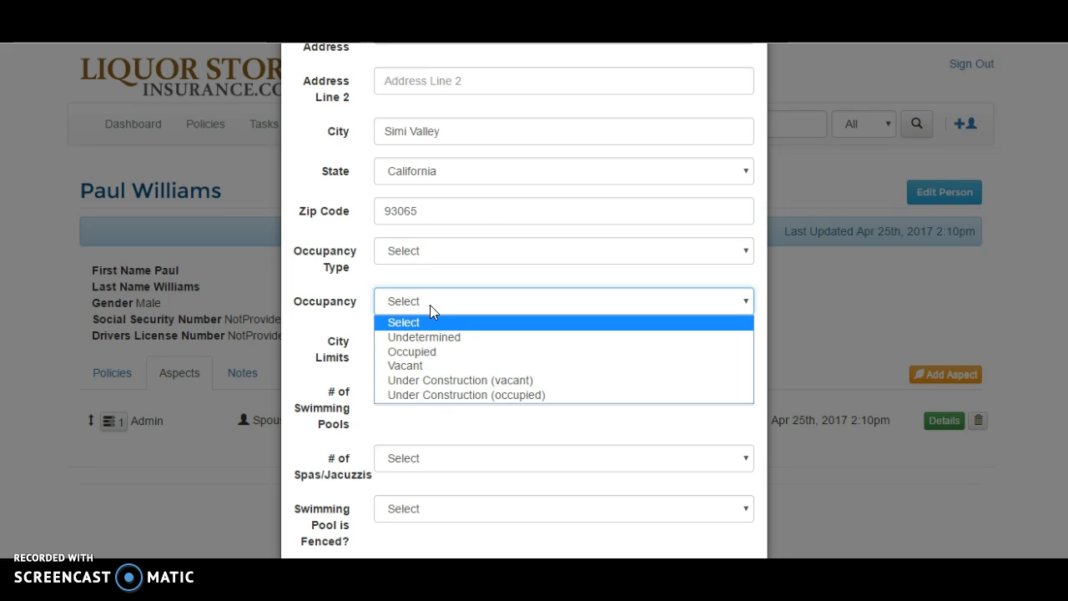
click(430, 305)
click(415, 366)
- Save the premises address aspect, leaving the remaining property details blank
scroll(419, 353, down, 2)
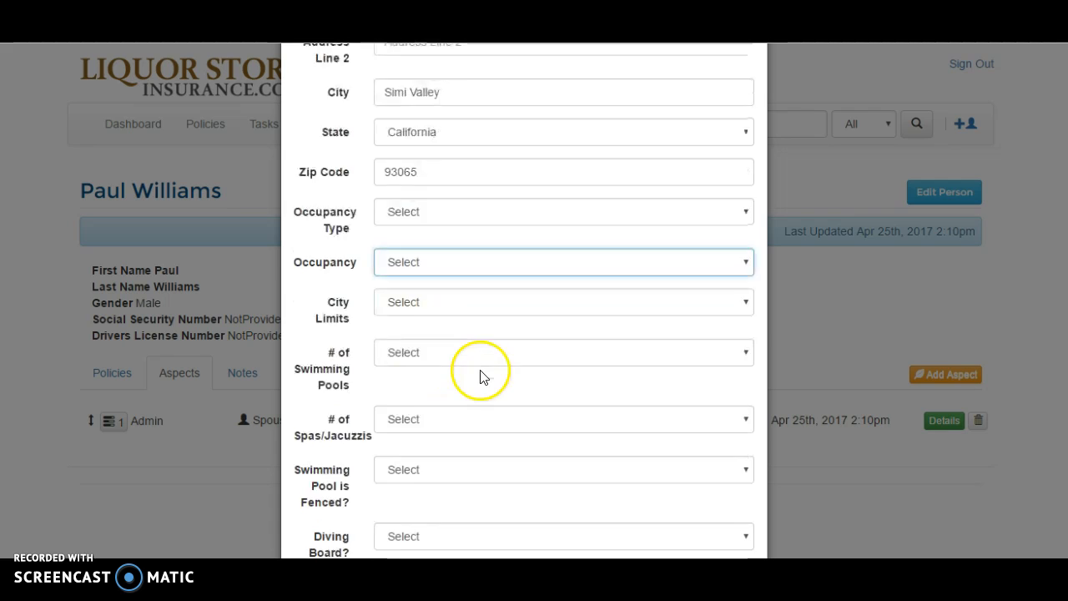
scroll(475, 334, down, 5)
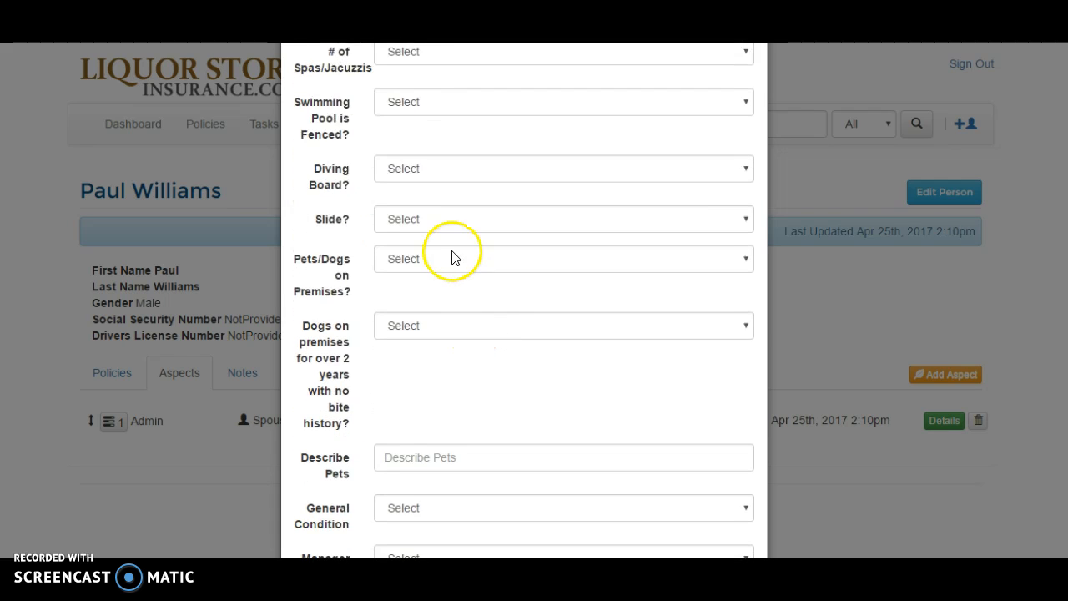
scroll(449, 131, down, 11)
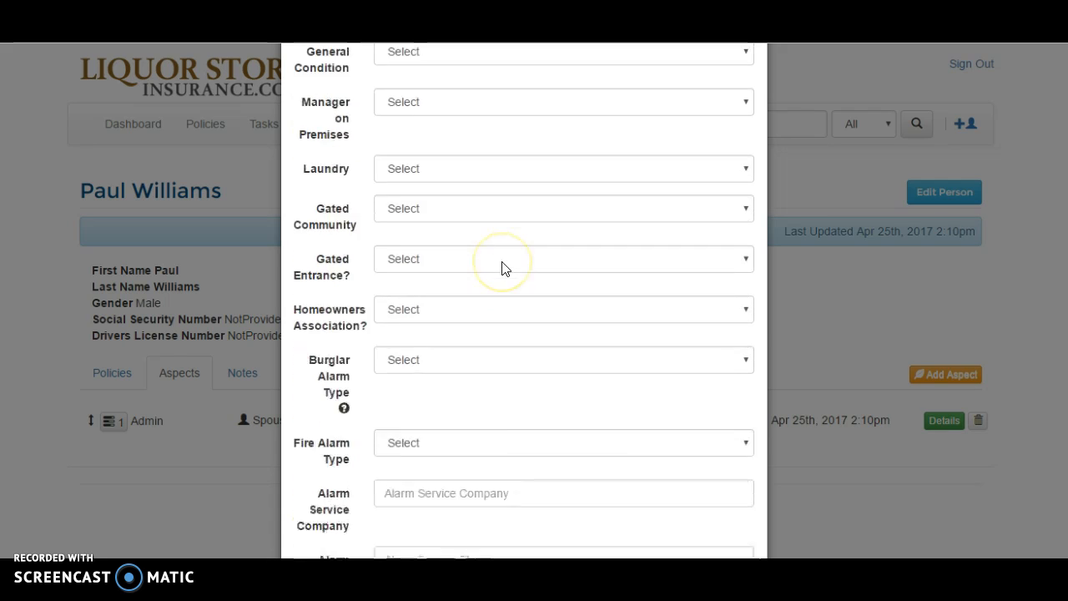
click(425, 507)
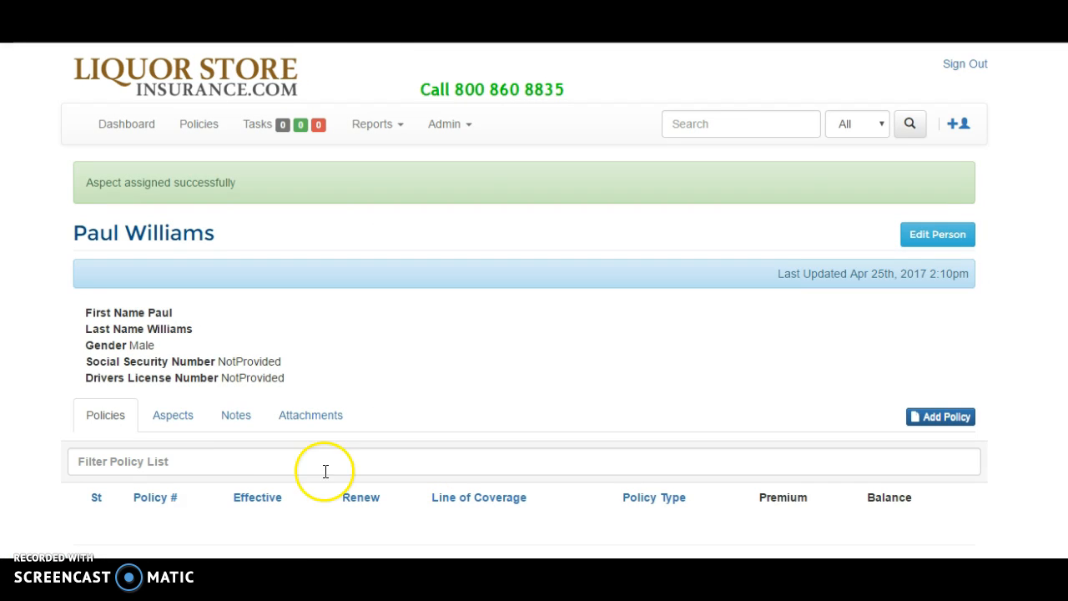
- Open the owned premises record from the client's aspects, view its location in Google Maps, and close the map
click(176, 413)
scroll(489, 417, down, 2)
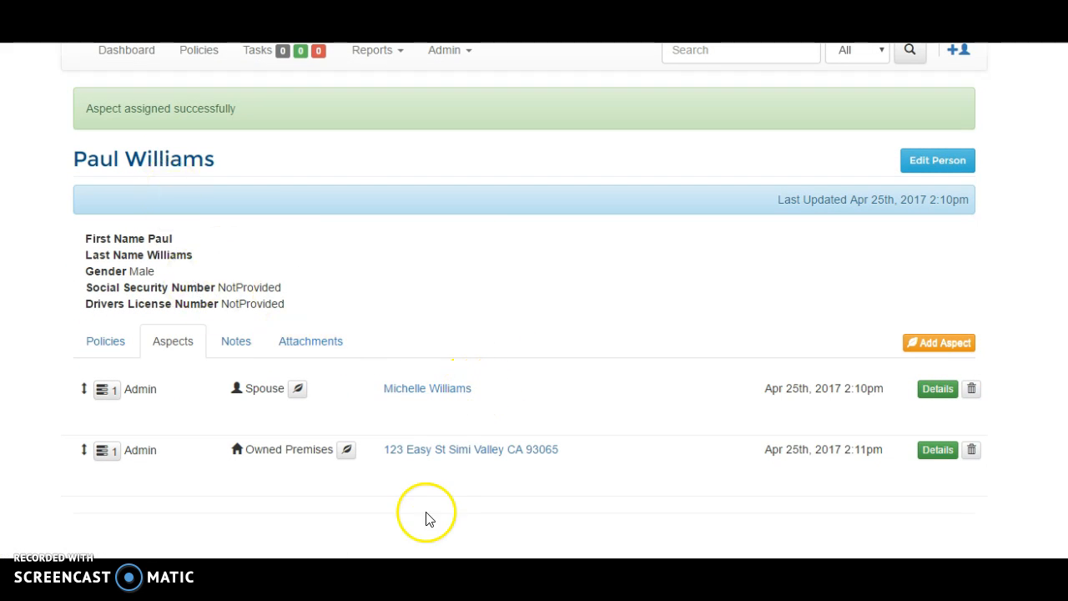
click(455, 451)
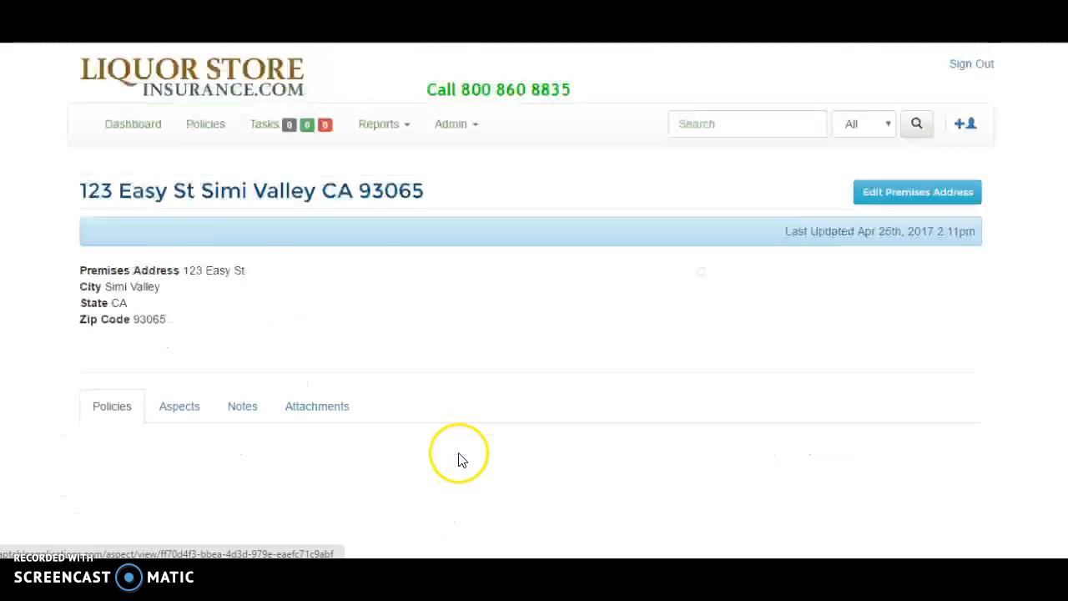
click(826, 333)
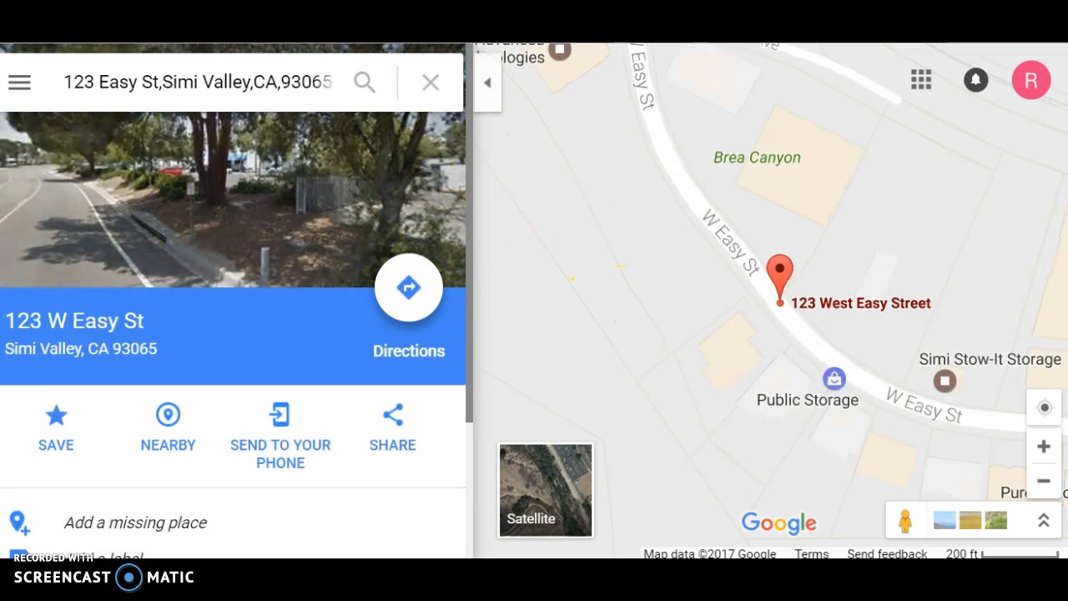
key(ctrl+w)
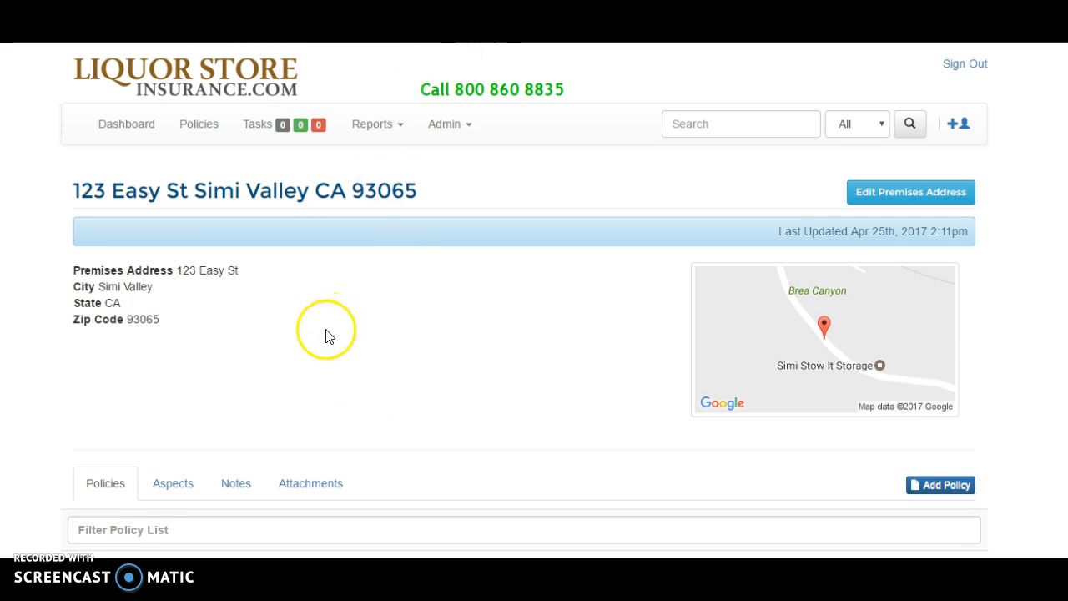
- View the premises' linked aspects, open the client recorded as owner, and view that client's aspects
scroll(261, 350, down, 1)
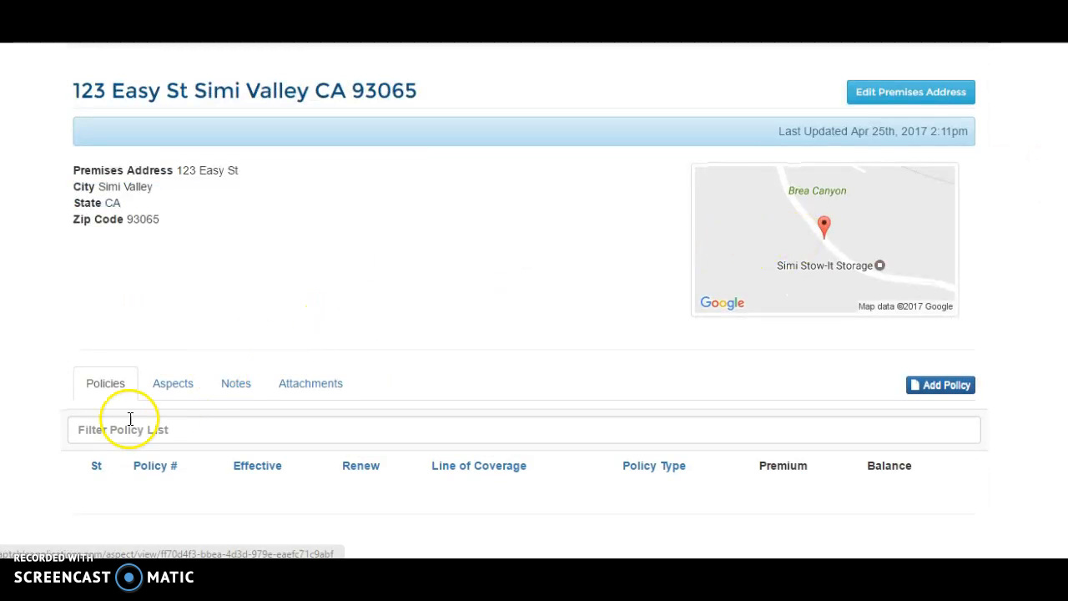
click(151, 404)
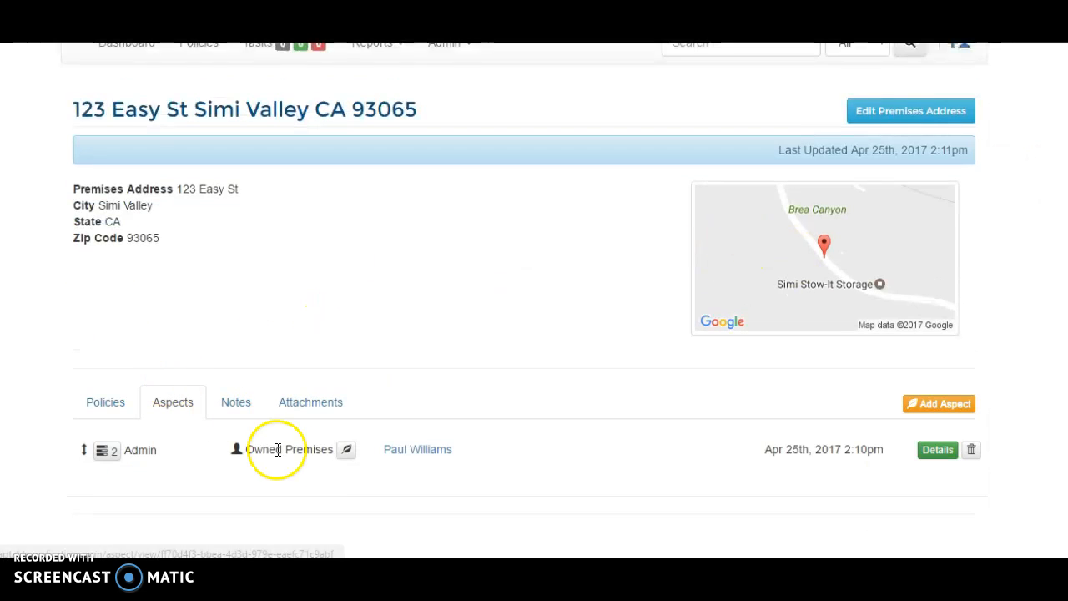
click(397, 449)
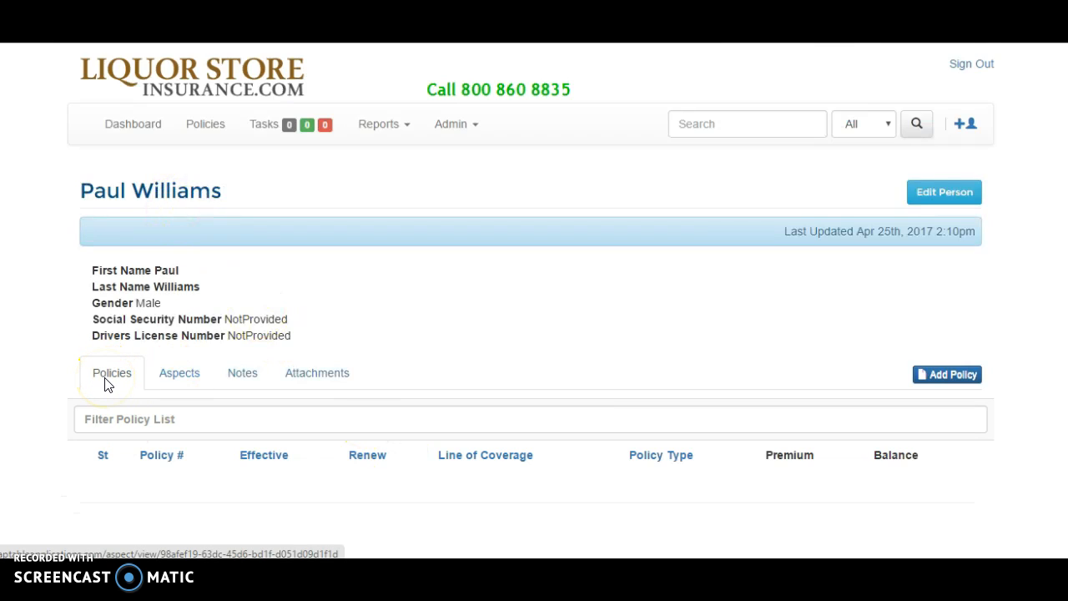
click(188, 381)
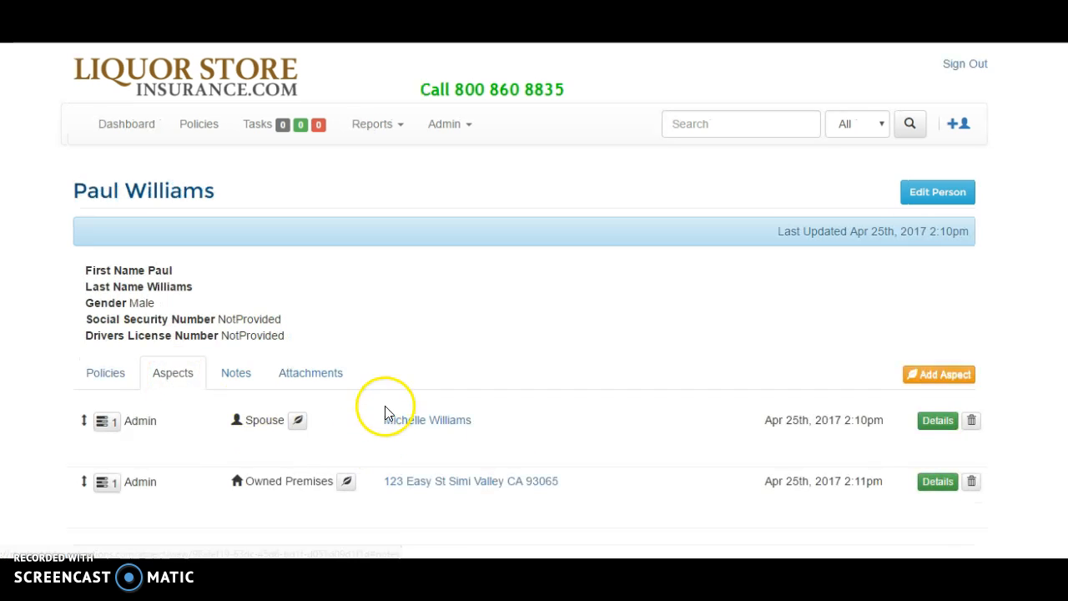
- Look at the client's notes and attachments, including the file attachment form, and close the form without uploading anything
click(242, 375)
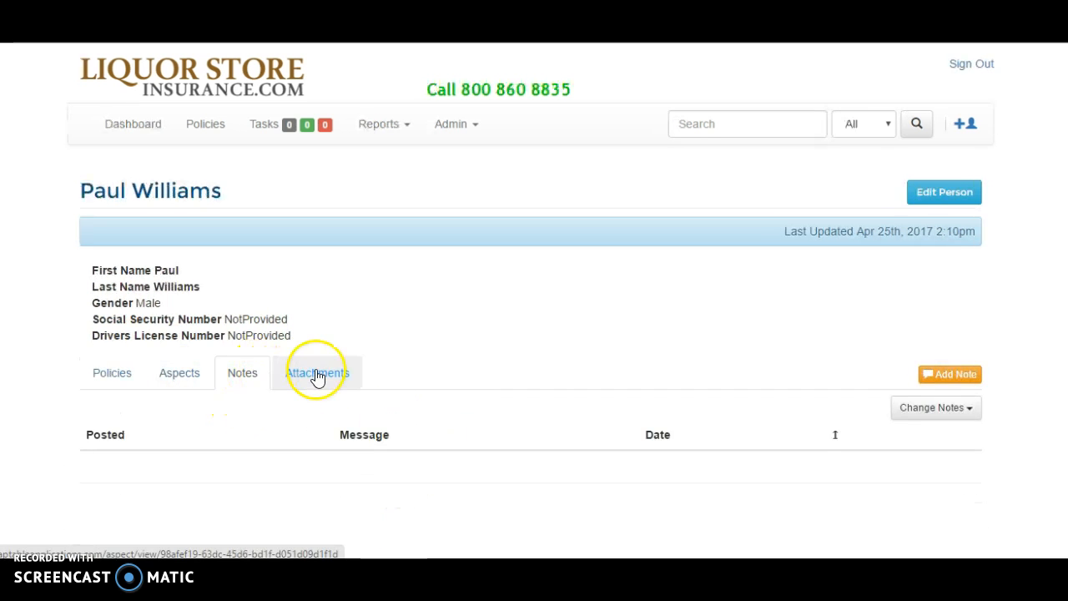
click(317, 375)
click(947, 374)
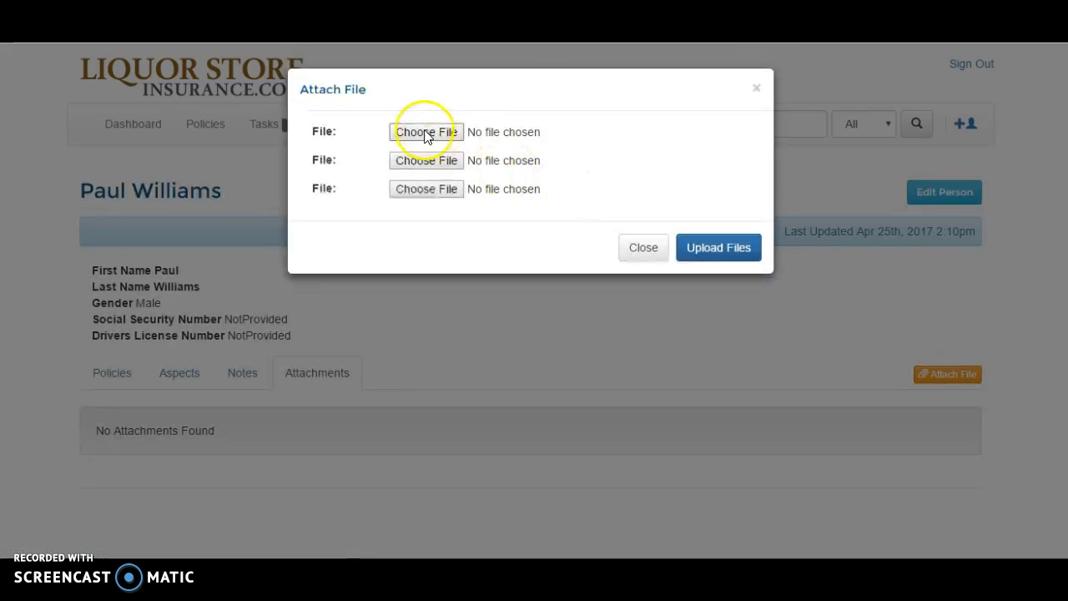
click(754, 92)
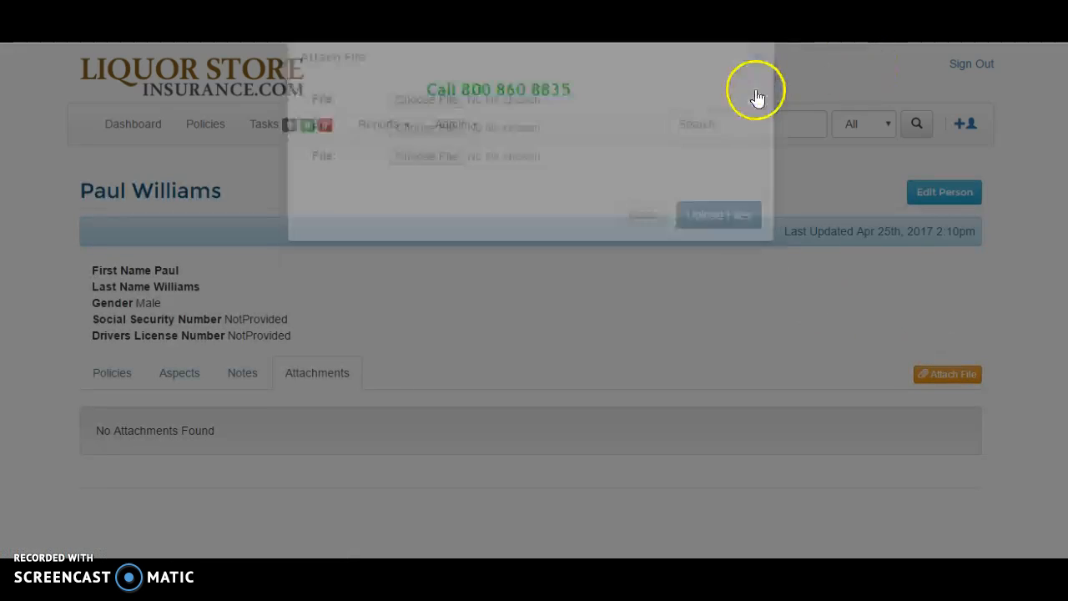
- Start a new policy for the client and check its start date field
click(128, 375)
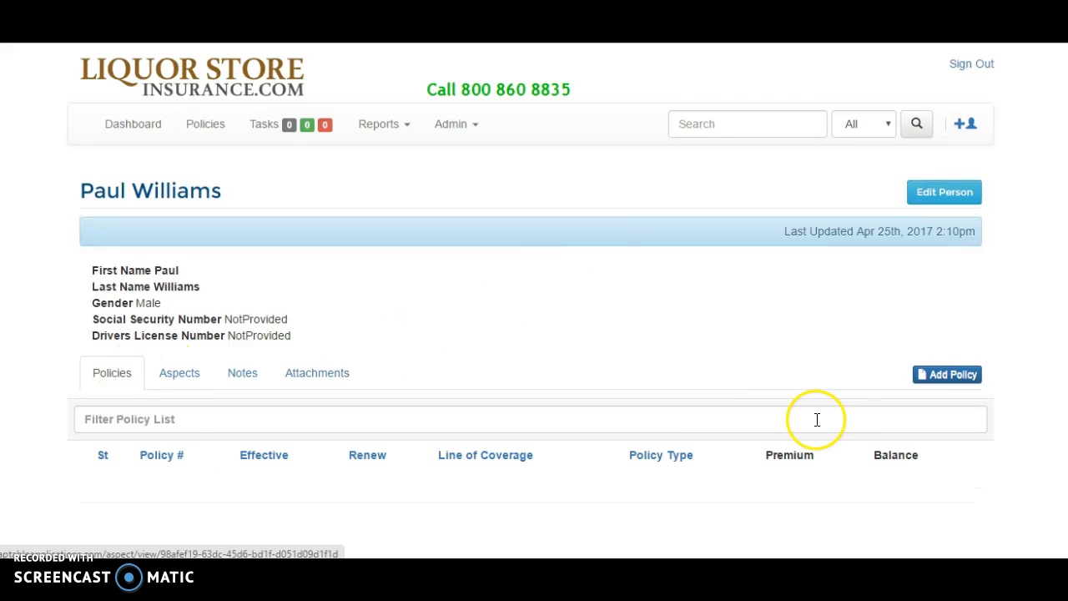
click(951, 375)
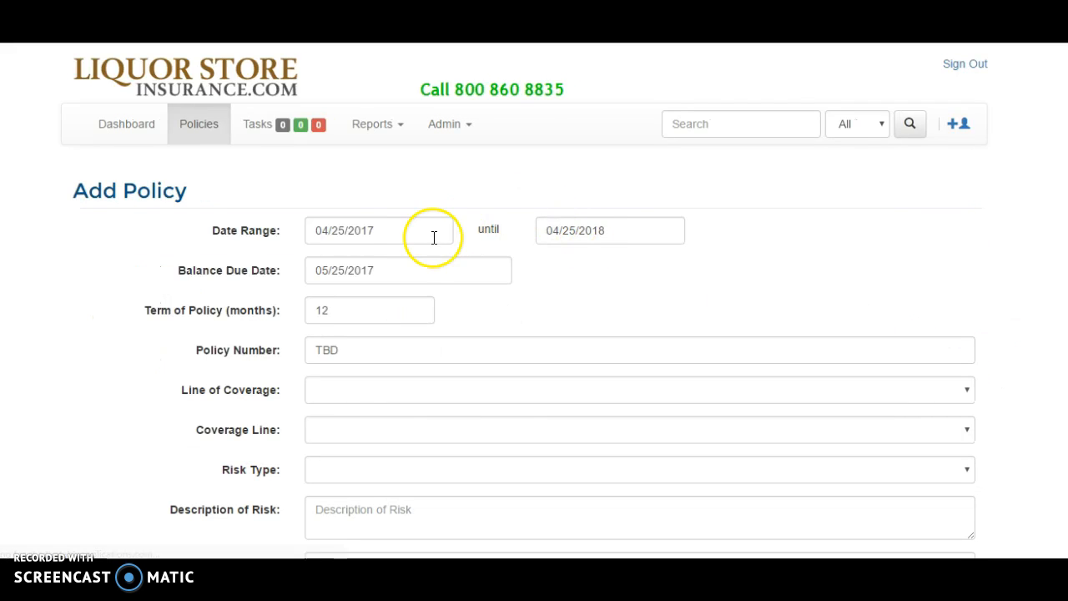
click(389, 226)
click(698, 277)
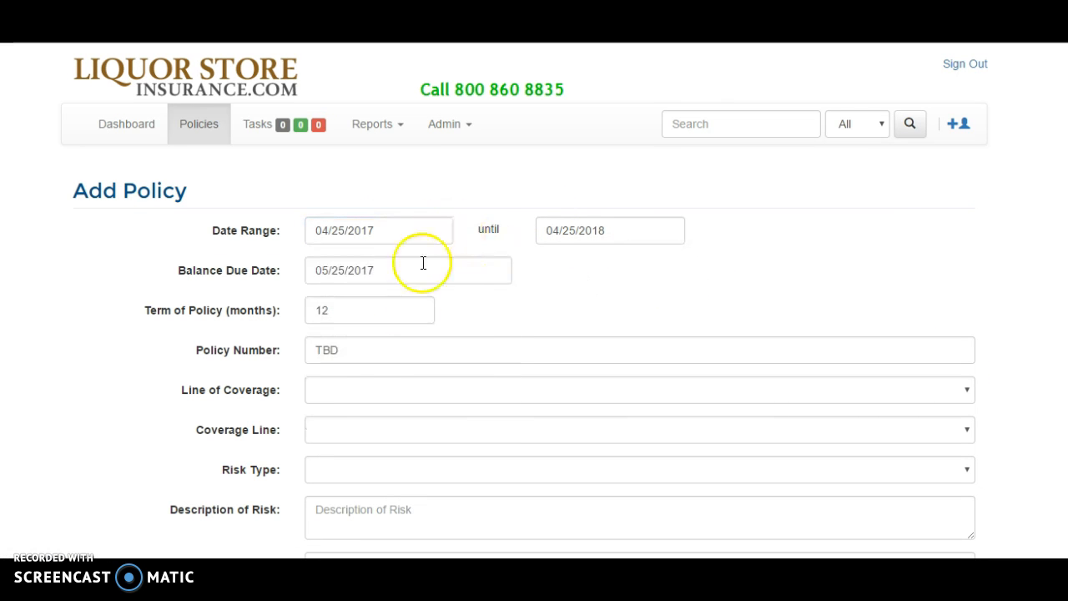
- Set the policy to Business Owners Policy, Commercial coverage line and Picture Framing Store risk type, with "Paul's Pictures" as the description of risk
click(351, 397)
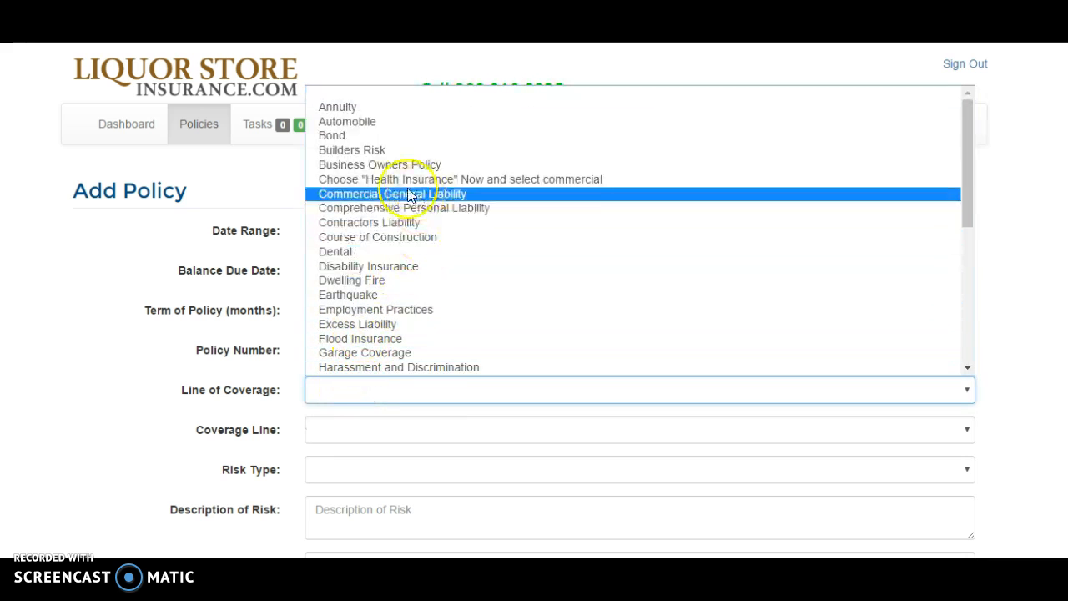
click(390, 164)
click(347, 434)
click(342, 479)
click(347, 474)
scroll(408, 352, down, 10)
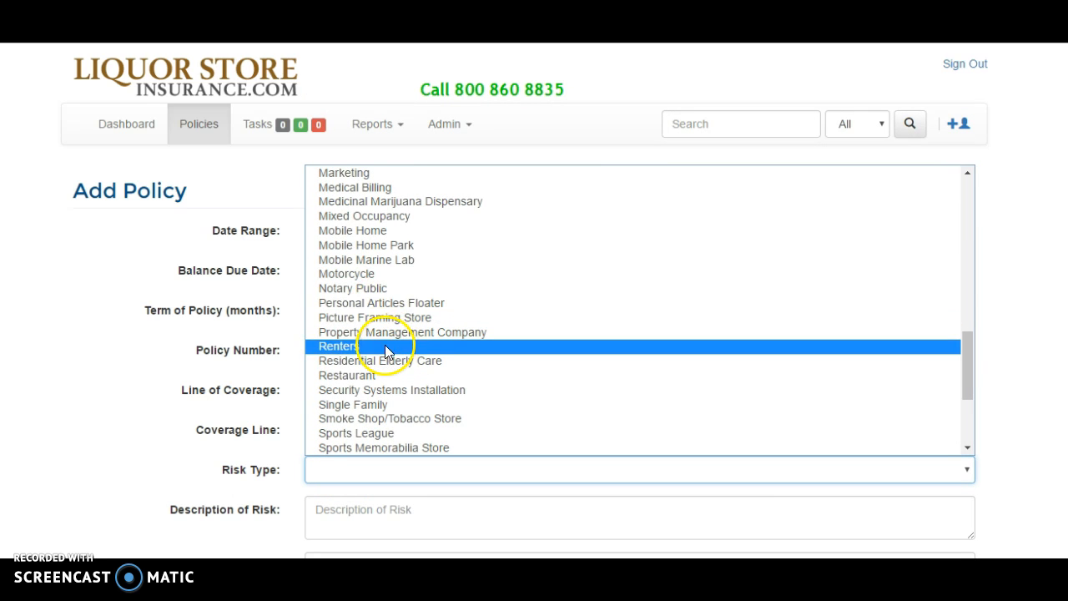
click(377, 317)
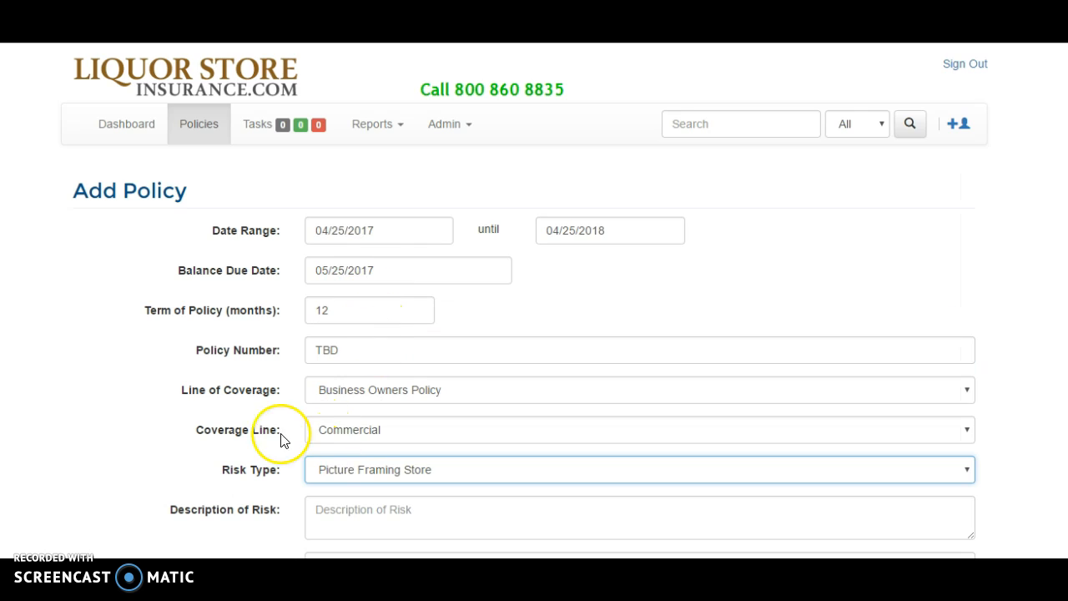
click(329, 508)
text(Pu)
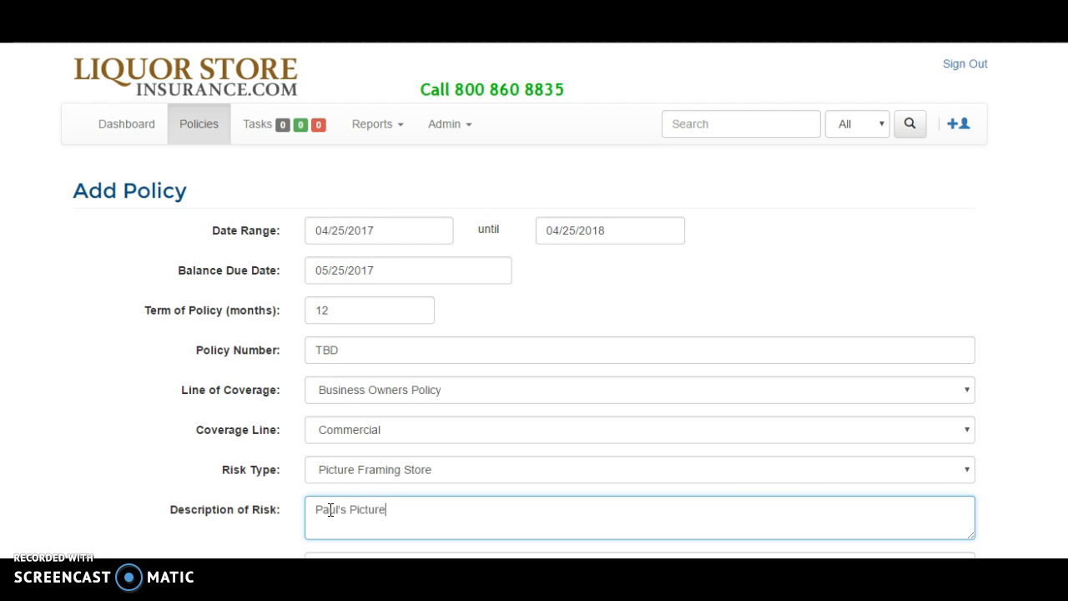
- Set the policy's Commission Type to Percent, leaving the commission percentage blank
scroll(340, 496, down, 9)
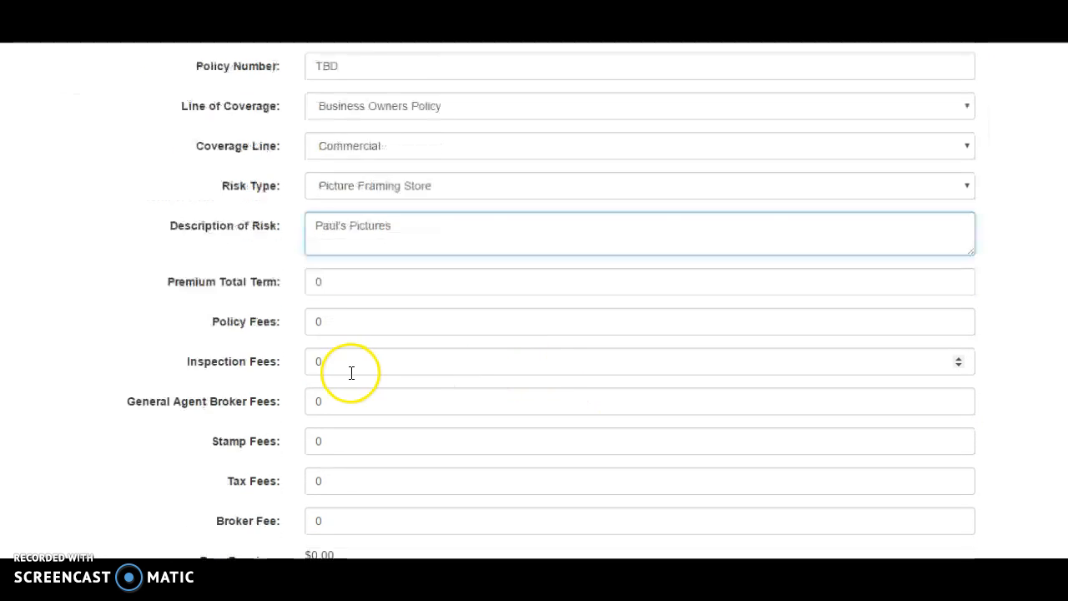
click(335, 149)
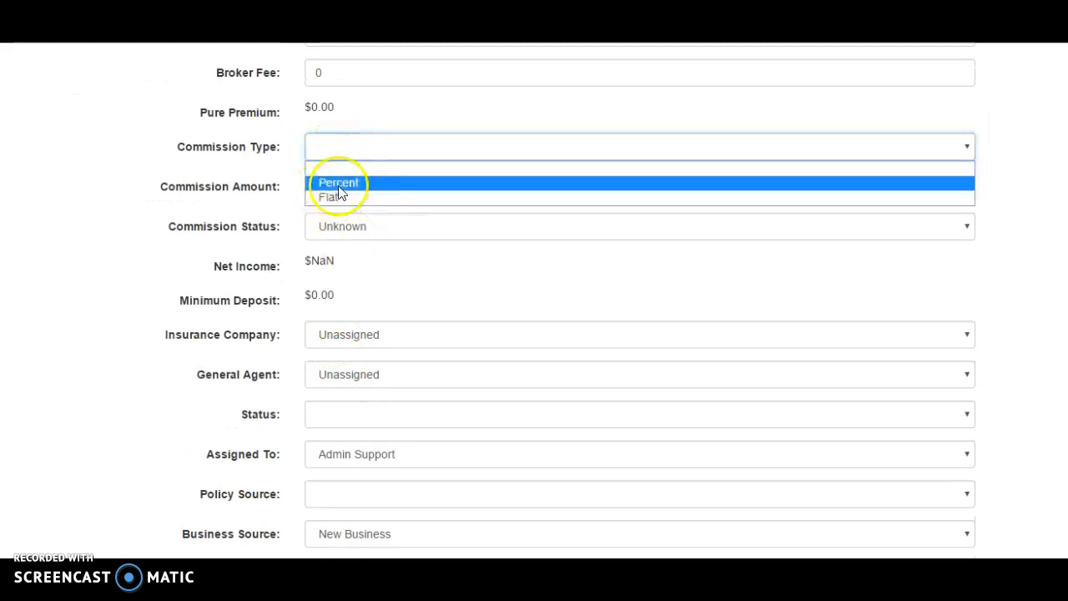
click(332, 179)
click(340, 186)
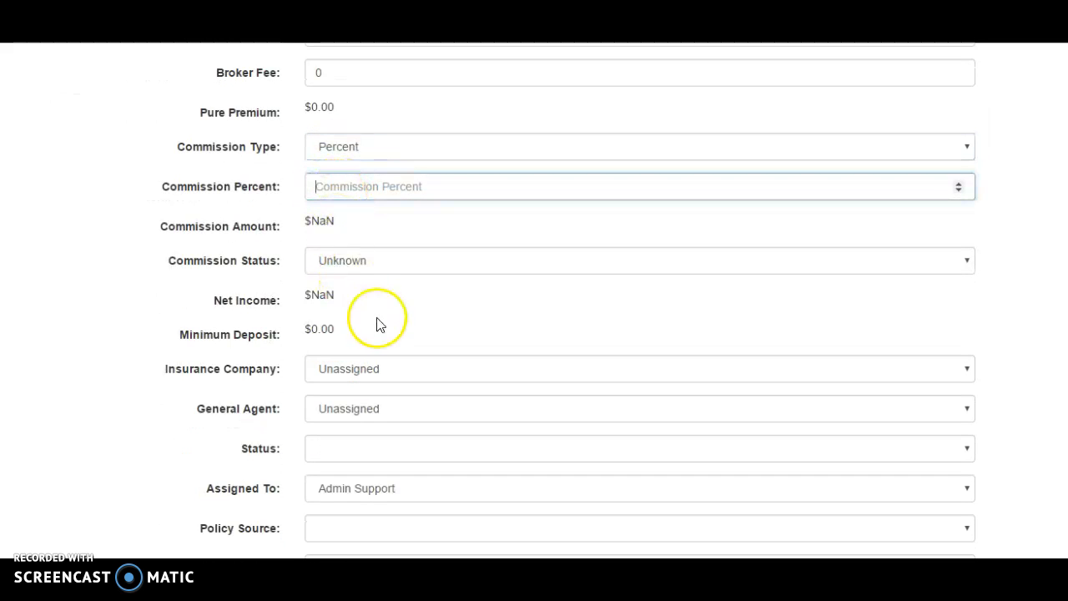
- Assign Insurance Company 2 as the insurance company and General Agent 8 as the general agent
click(359, 369)
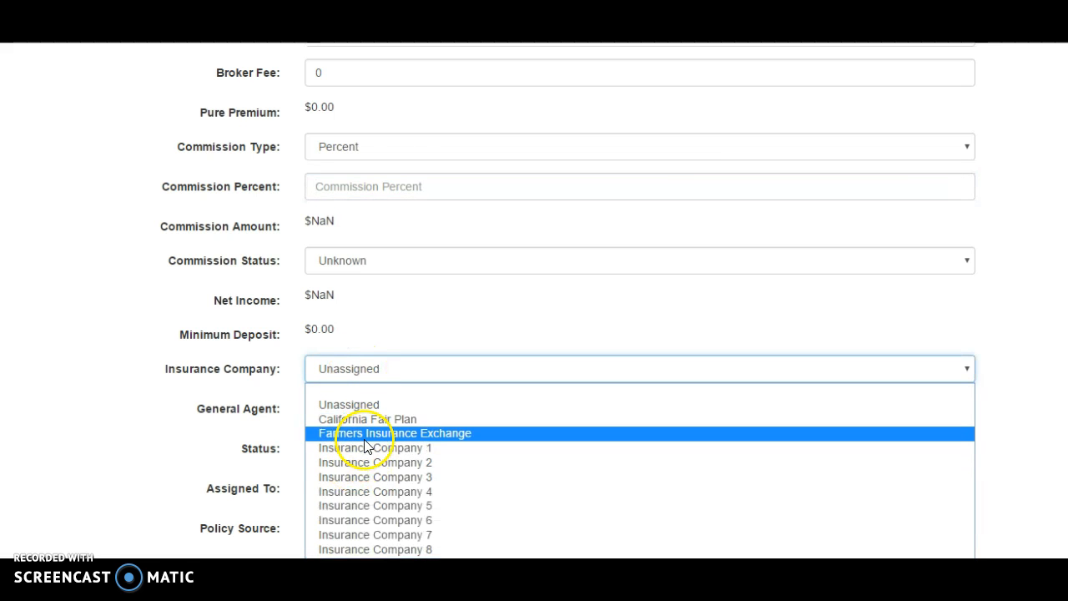
click(364, 459)
click(358, 408)
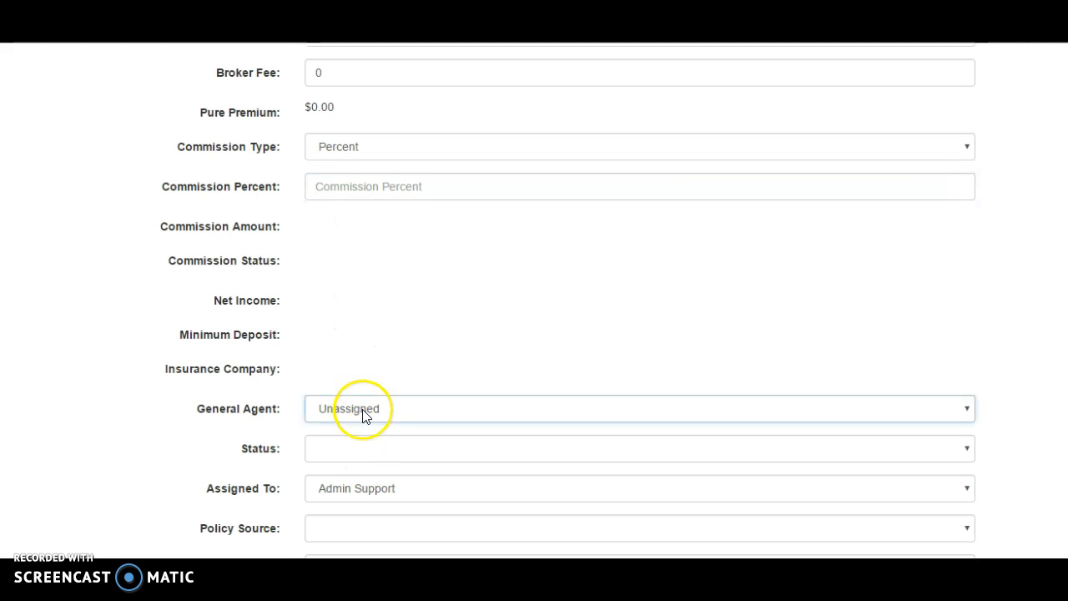
click(369, 318)
- Set the policy status to Quoting and the policy source to Word of Mouth, and save the policy
scroll(359, 417, down, 1)
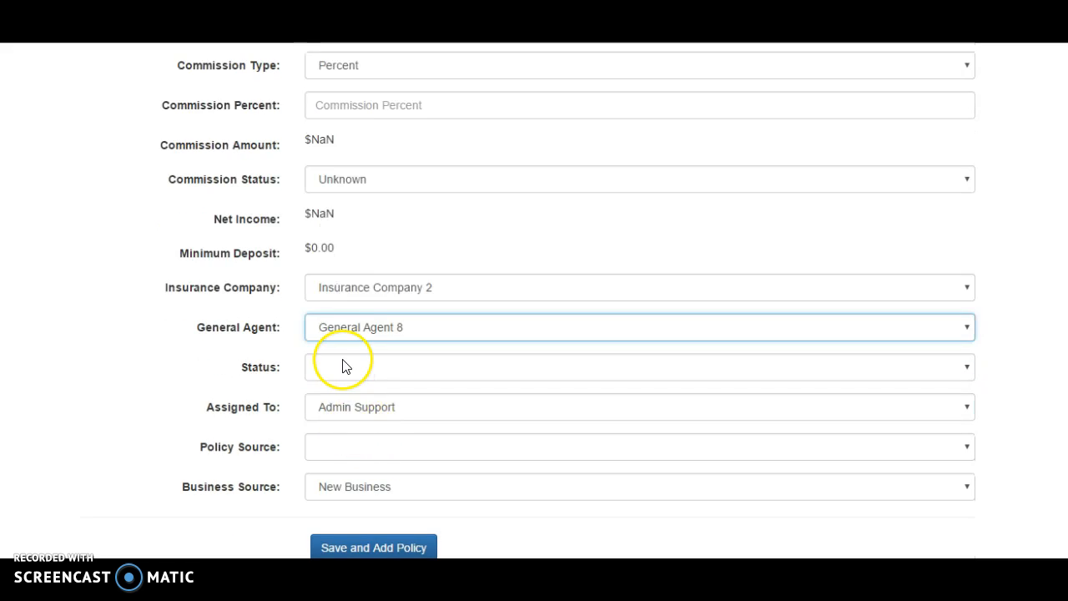
click(342, 367)
click(336, 491)
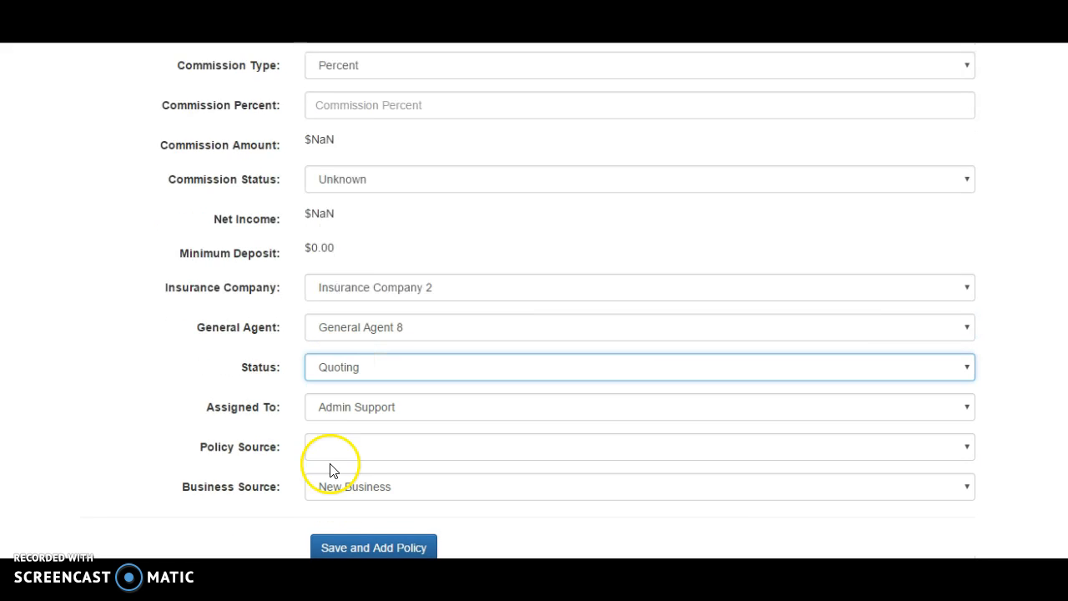
click(339, 450)
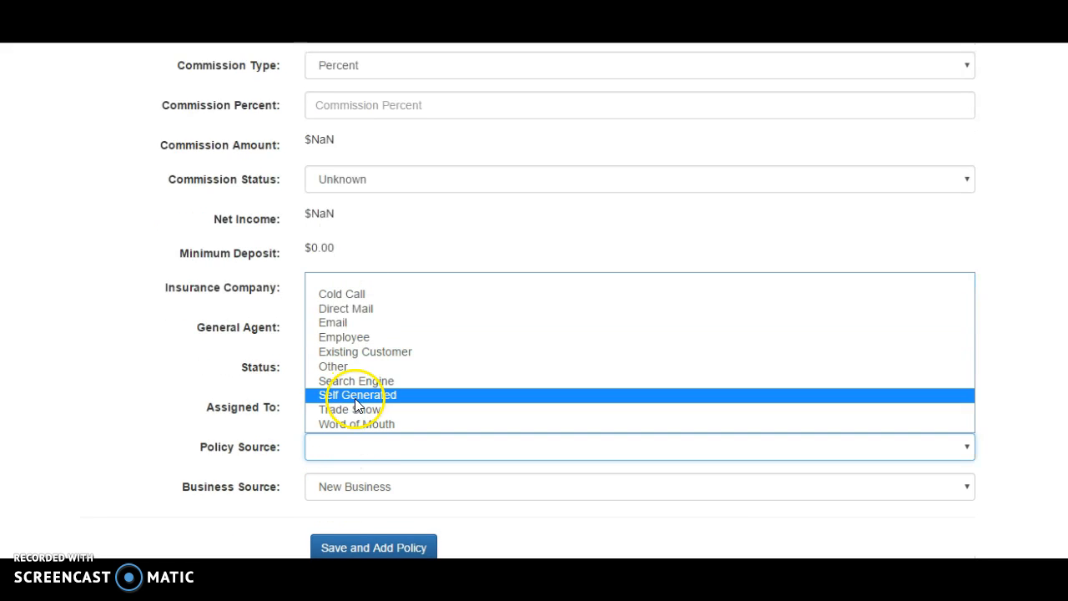
click(345, 427)
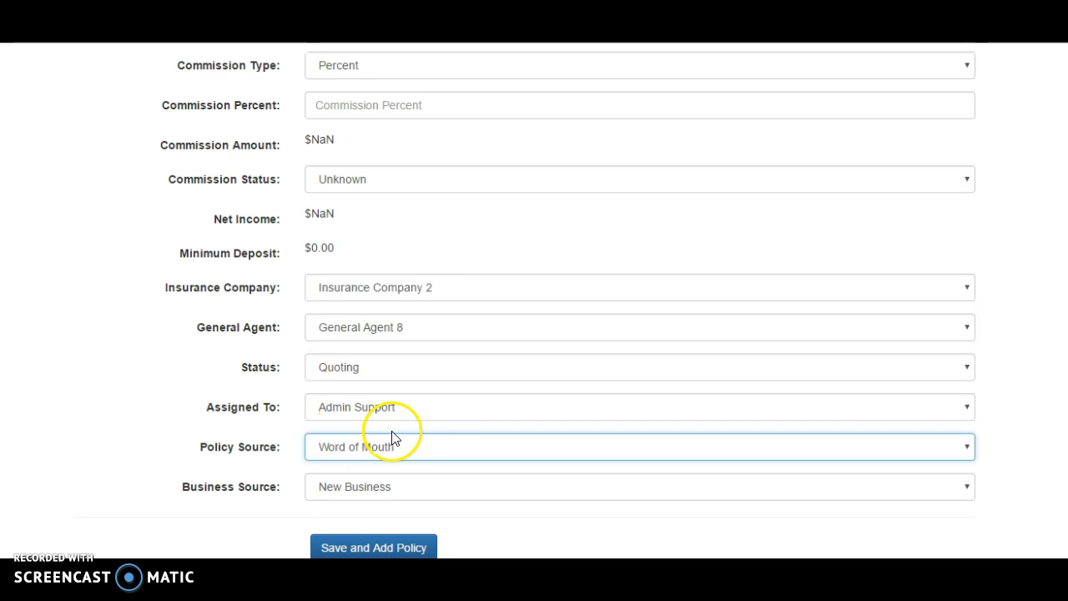
scroll(384, 483, down, 1)
click(364, 534)
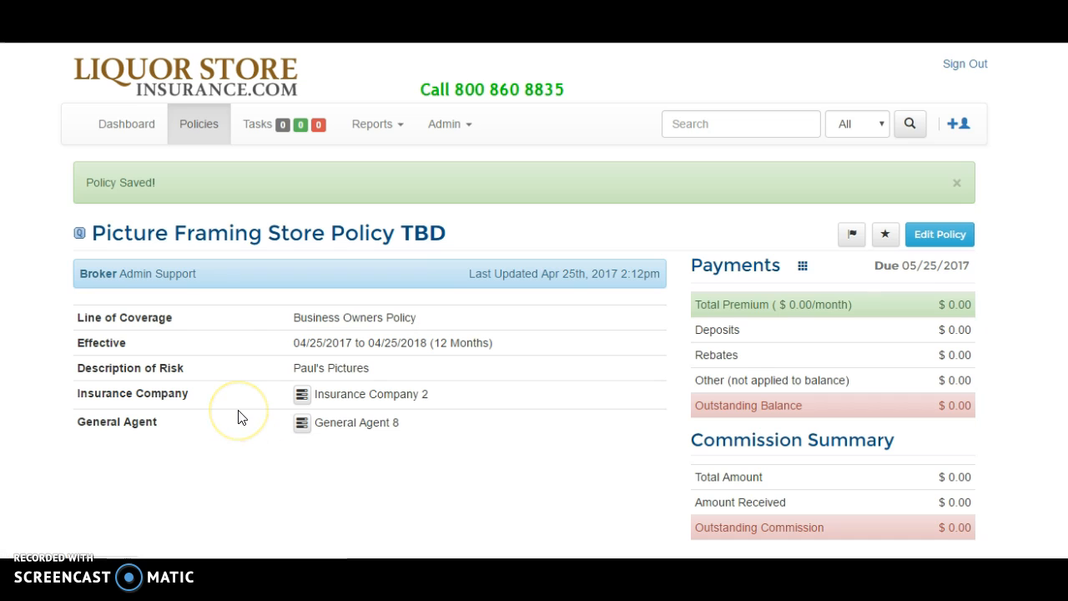
- Review the saved policy's summary and its list of missing required aspects
scroll(353, 364, down, 4)
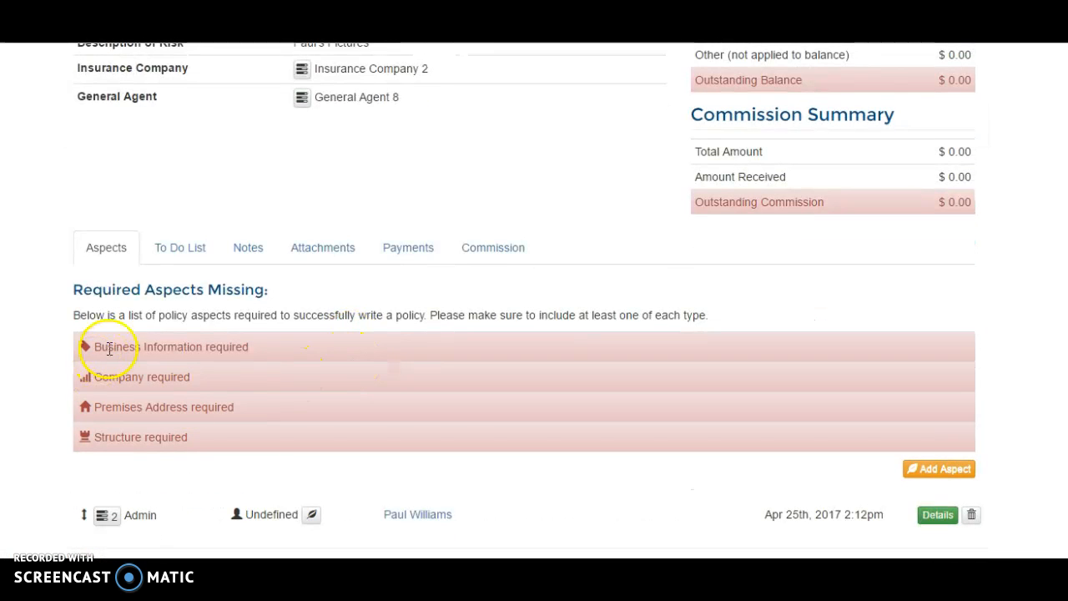
scroll(108, 349, up, 4)
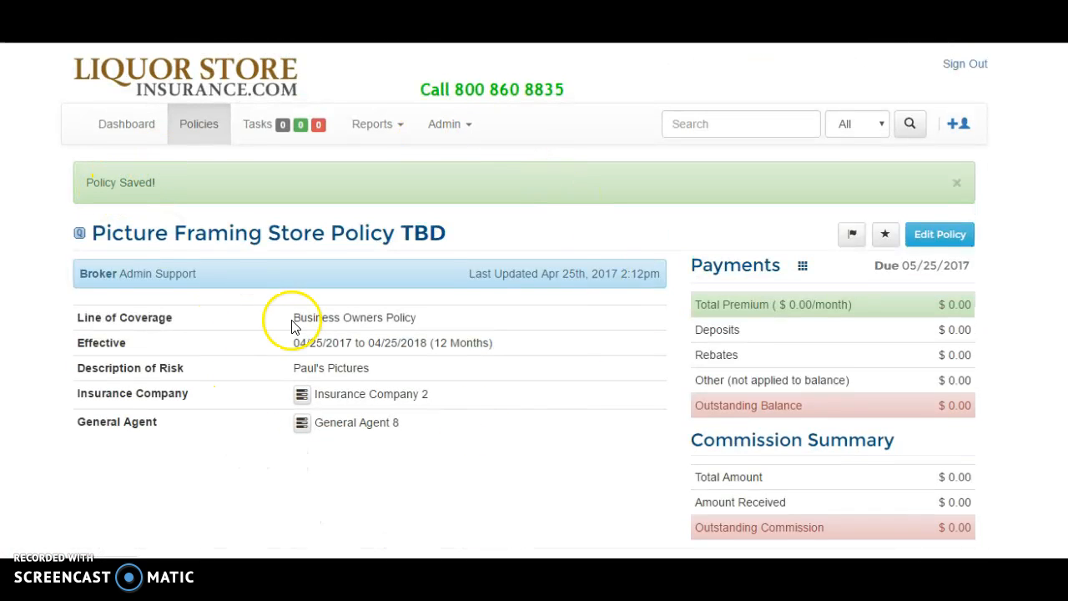
scroll(293, 322, down, 4)
scroll(229, 376, down, 1)
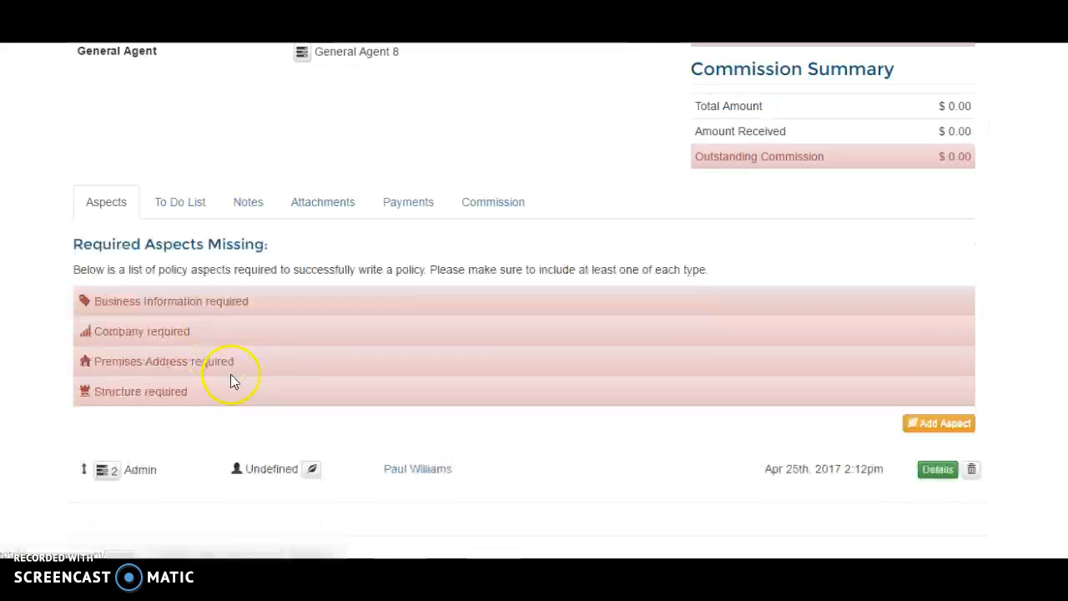
- Expand the client's aspect on the policy and add the related spouse and owned premises as policy aspects
click(106, 468)
scroll(509, 392, down, 3)
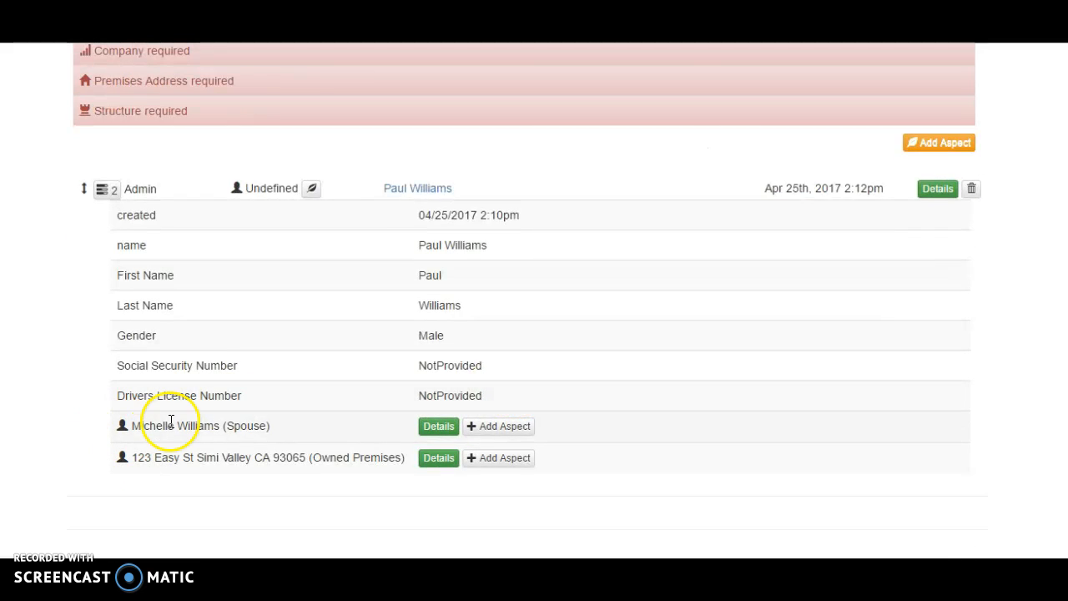
click(478, 431)
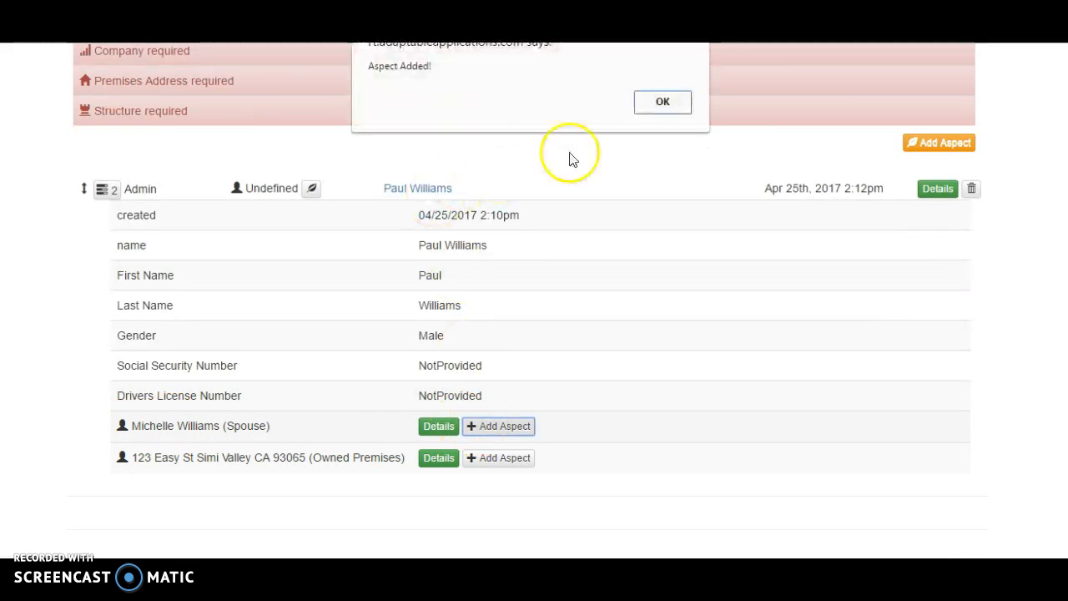
click(674, 102)
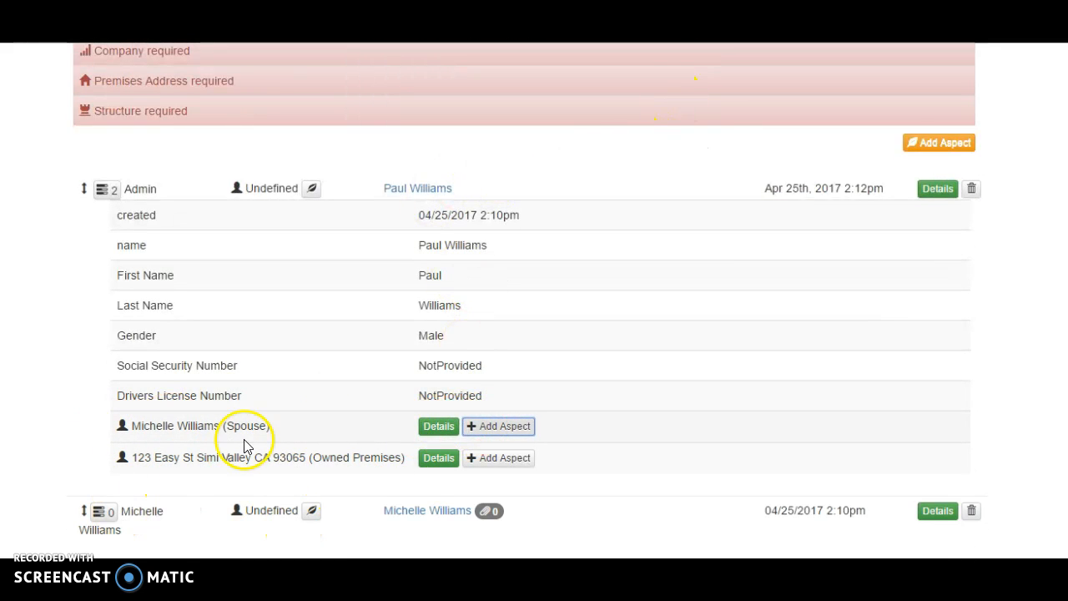
click(478, 458)
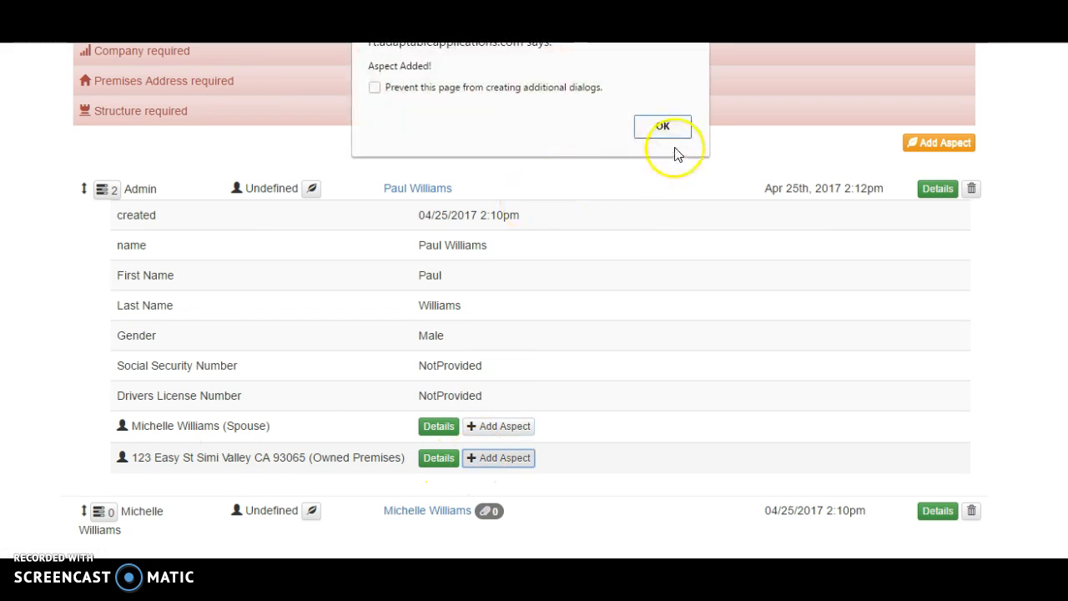
click(644, 132)
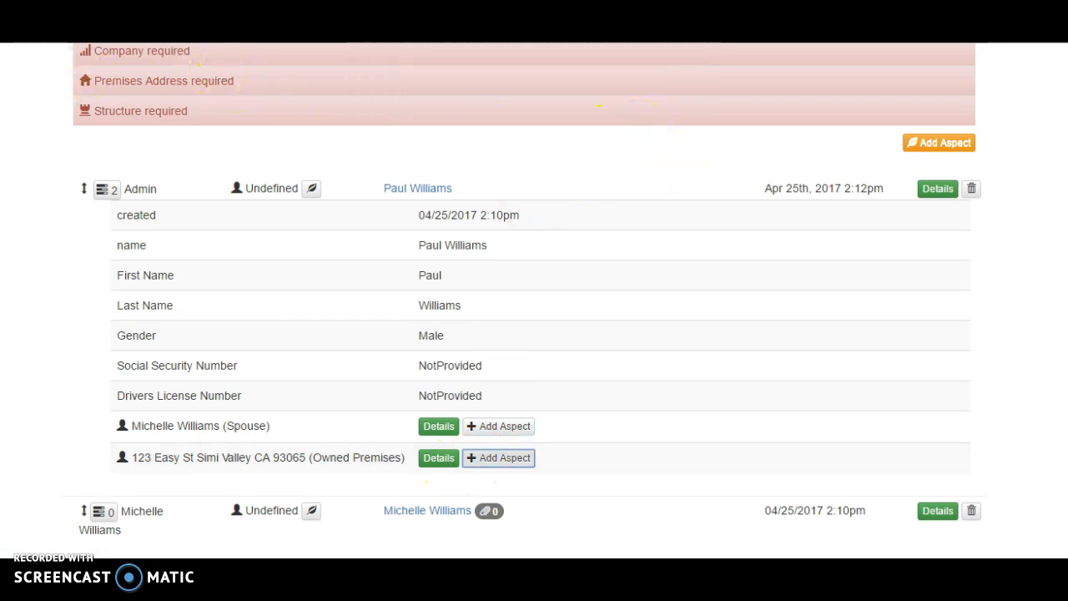
- Open the client's record from the policy's aspect list, and return to the policy's aspects
click(396, 188)
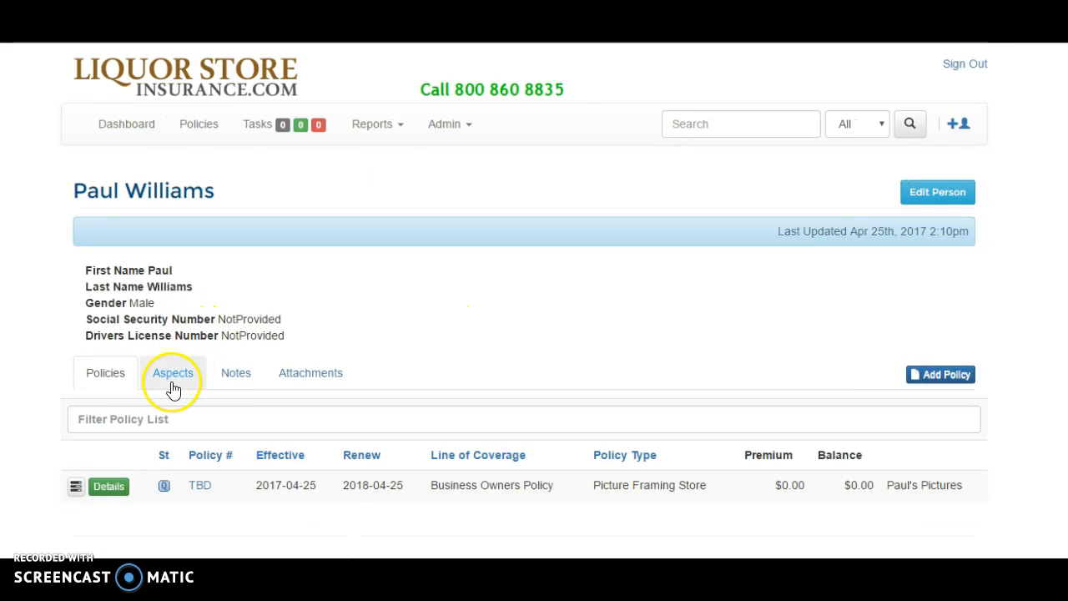
scroll(384, 373, down, 5)
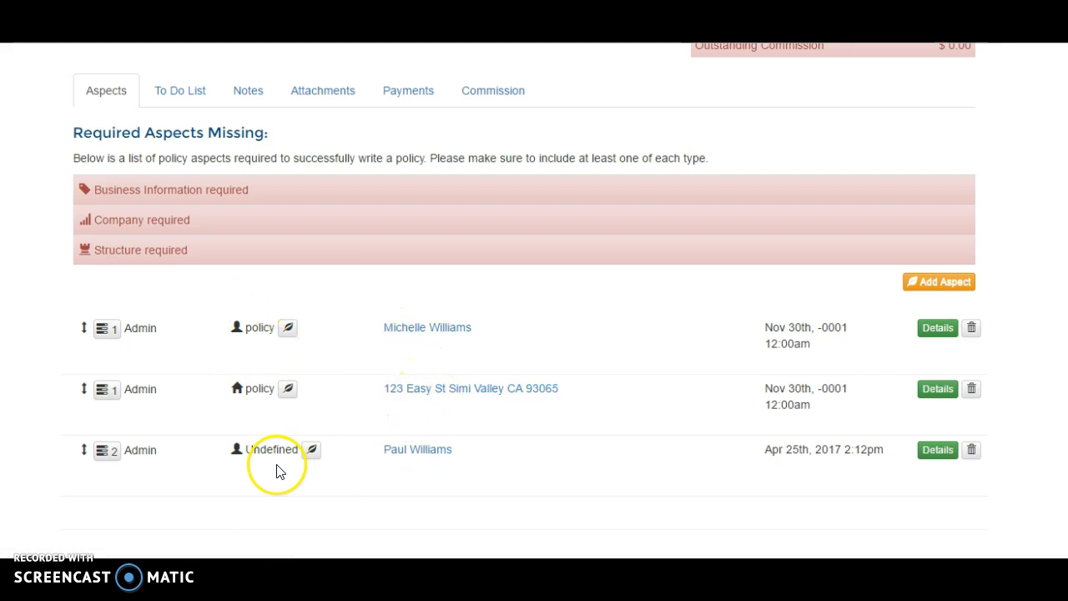
- Set the client's role on the policy to Primary Insured and the spouse's role to Insured
click(311, 448)
click(304, 453)
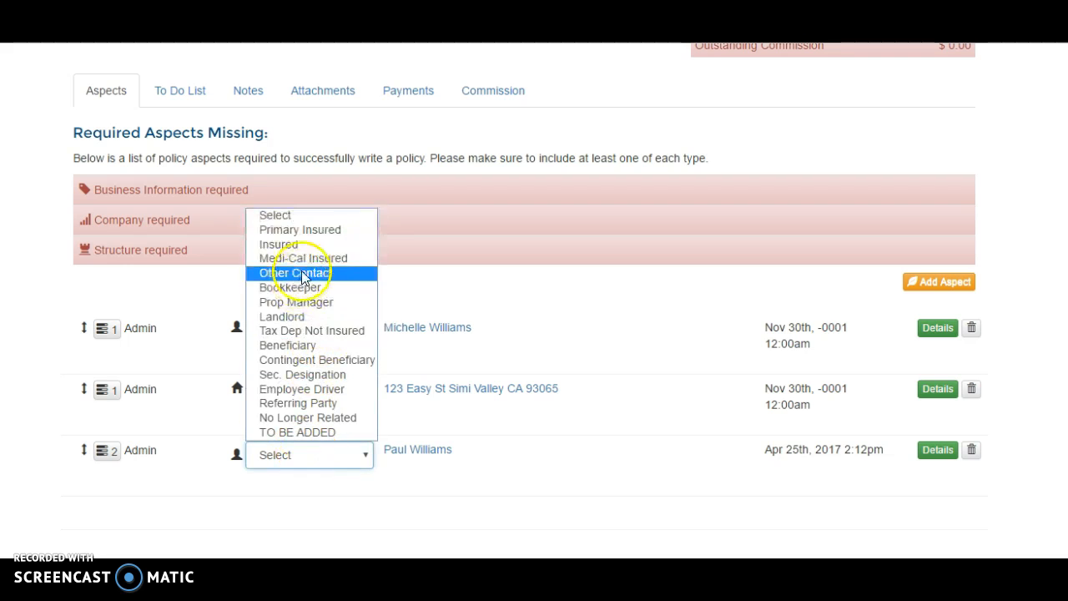
click(319, 230)
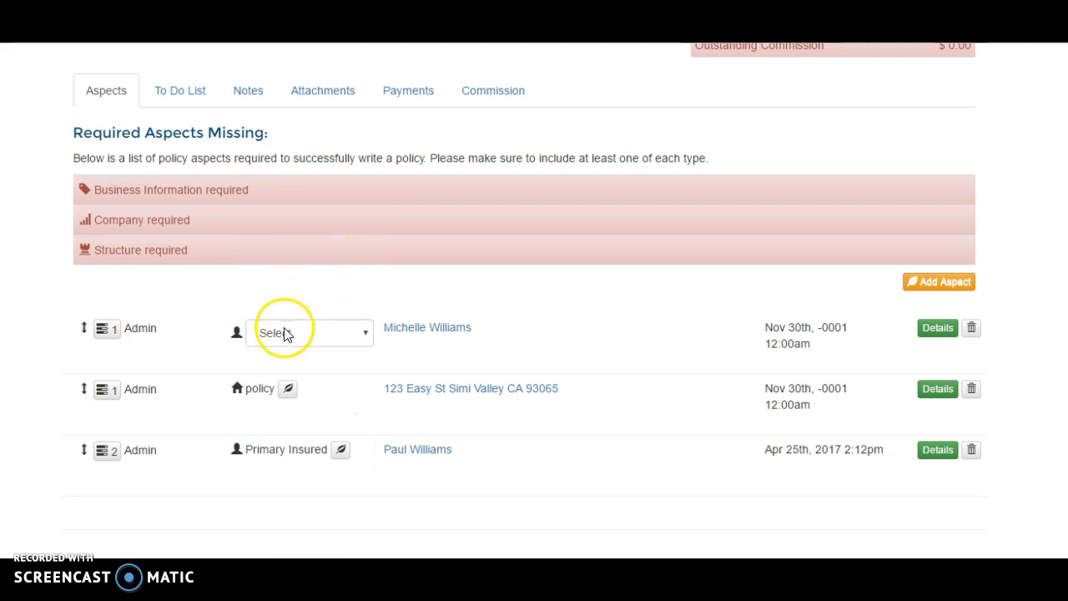
click(284, 333)
click(282, 382)
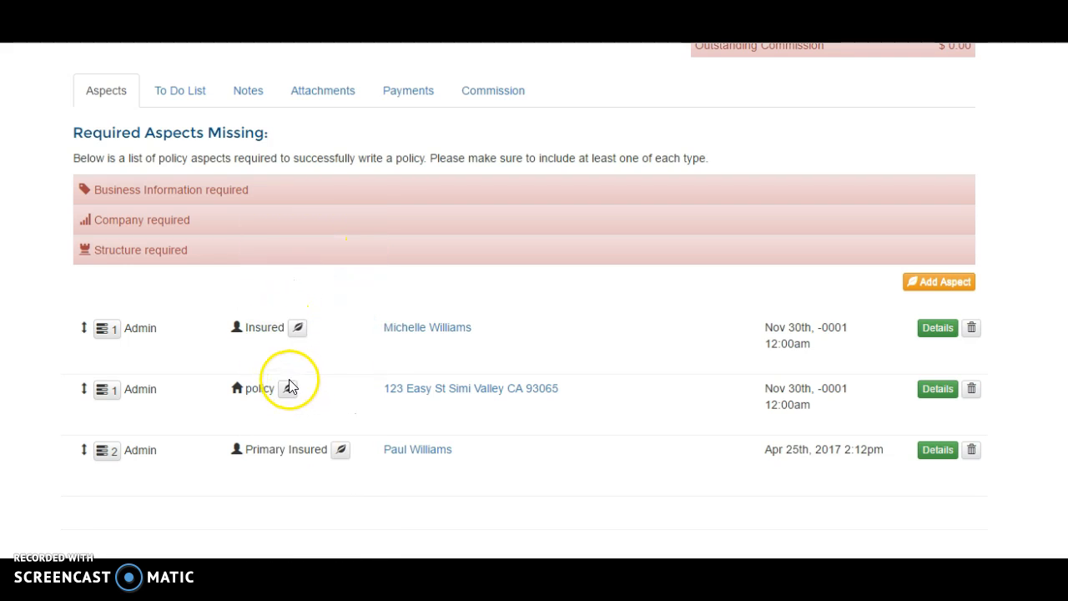
- Set the address aspect's role to Premises & Mailing and move the primary insured to the first place in the aspect list
click(286, 392)
click(283, 396)
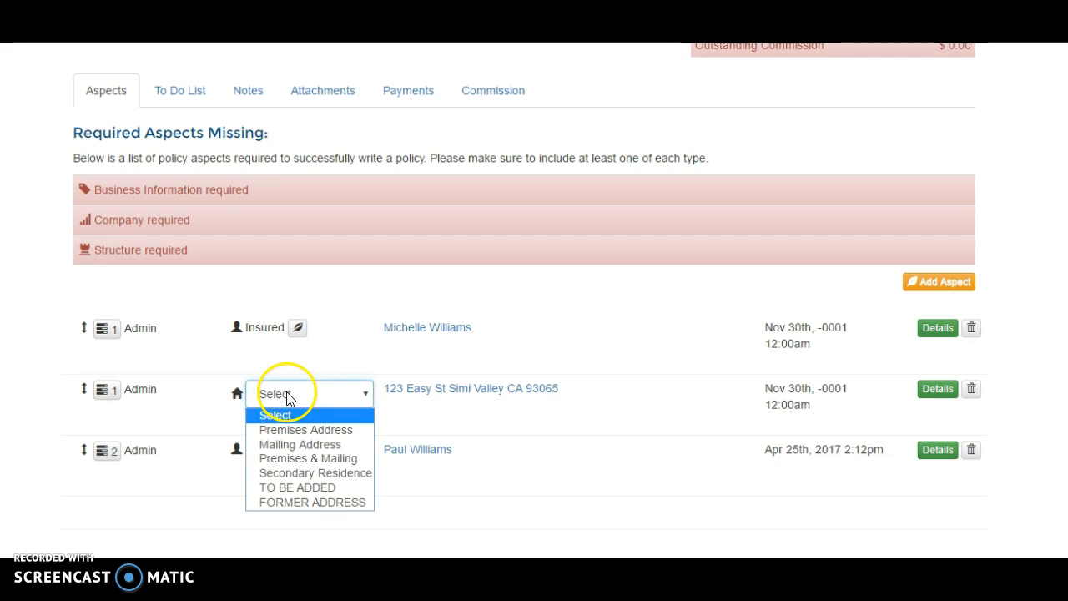
click(302, 457)
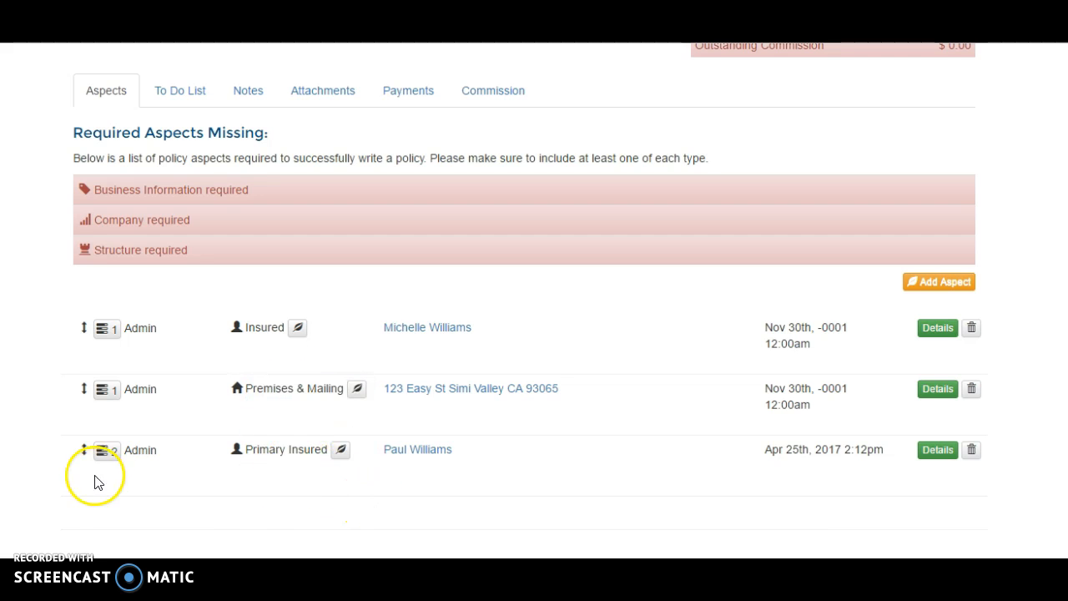
drag(81, 448, 79, 382)
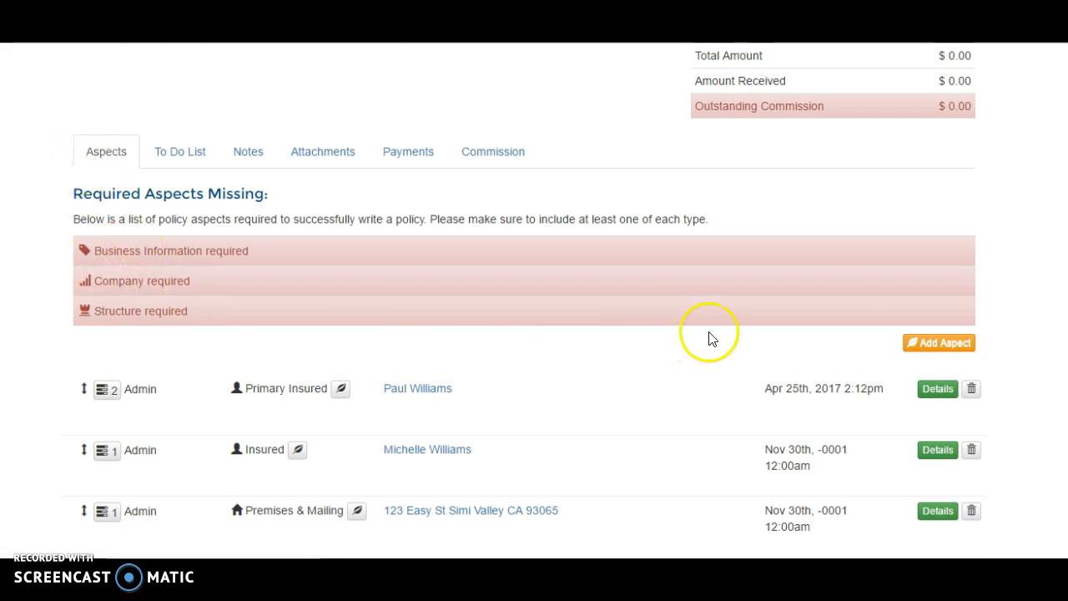
- Start adding a policy aspect of type Business Information with the relationship Retail Business
click(943, 349)
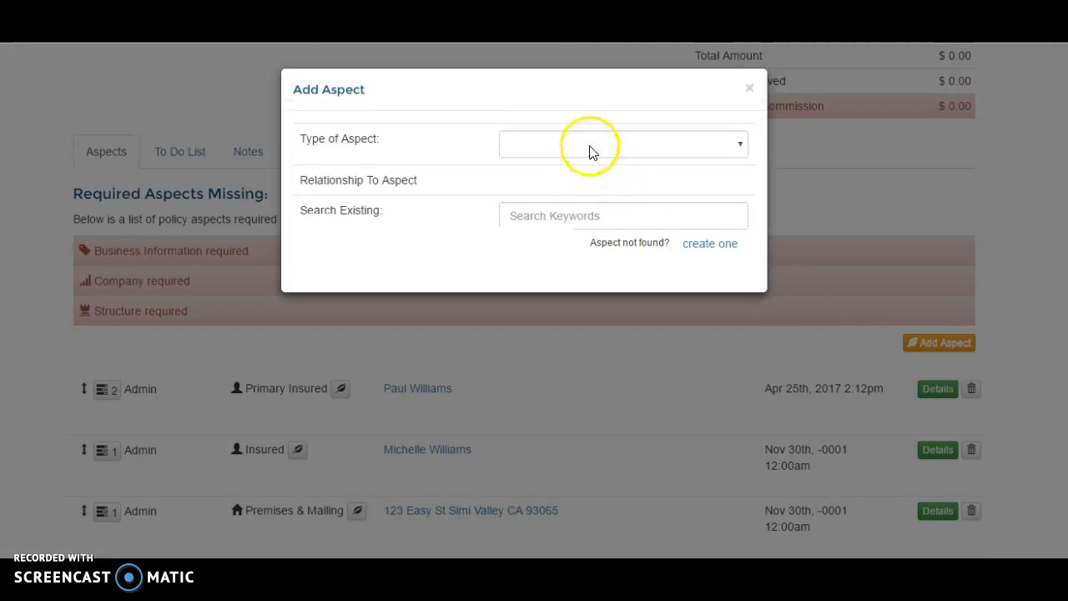
click(589, 152)
click(584, 198)
click(582, 195)
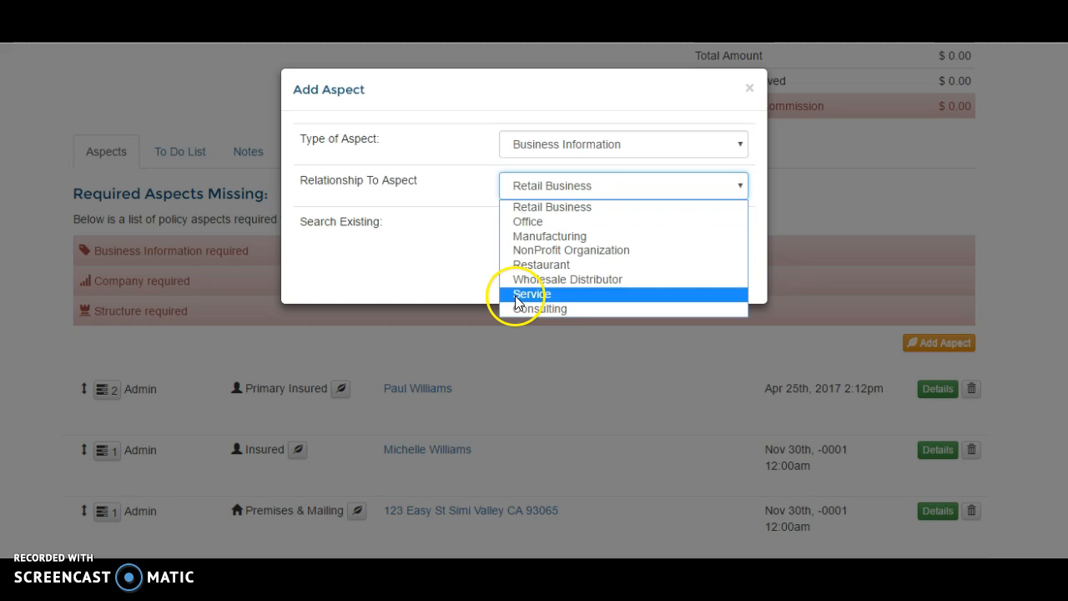
click(551, 207)
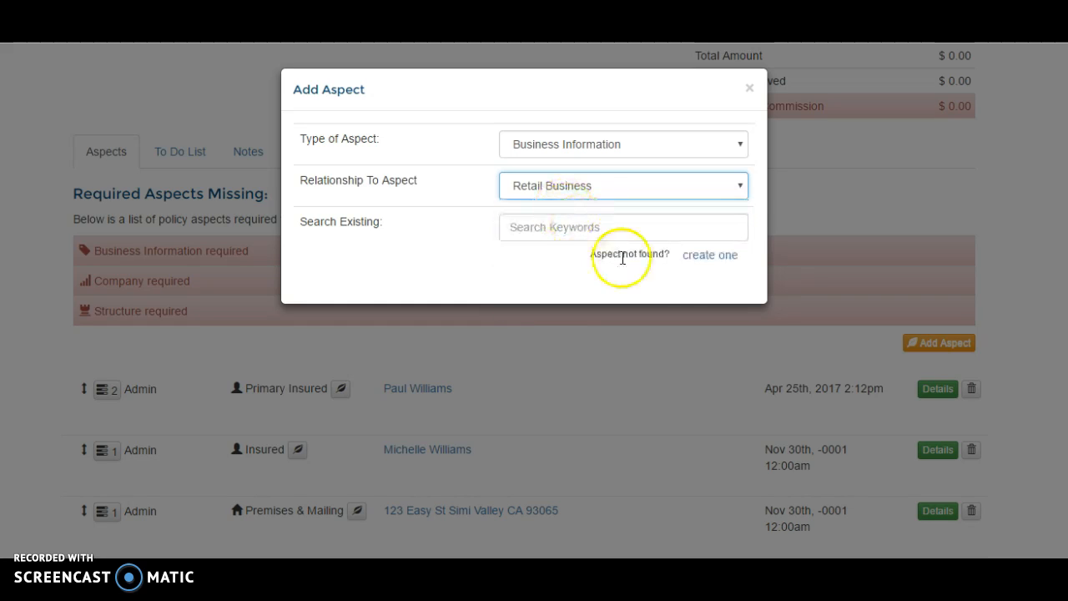
- Create the business information aspect with the business name Paul's Pictures and save it to the policy
click(691, 265)
click(484, 303)
text(Paul's)
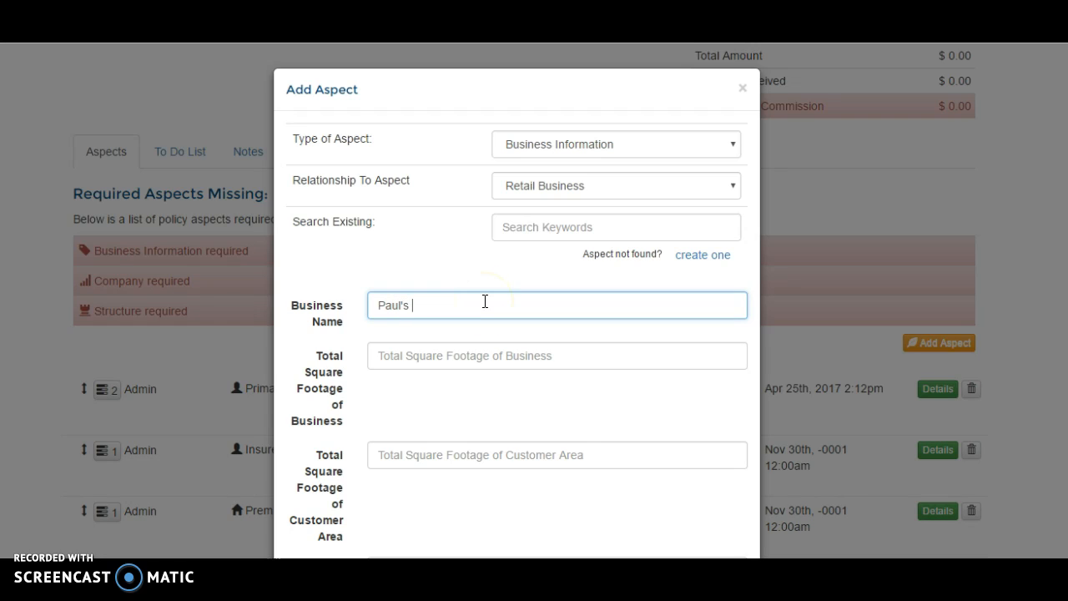
text( Pictures)
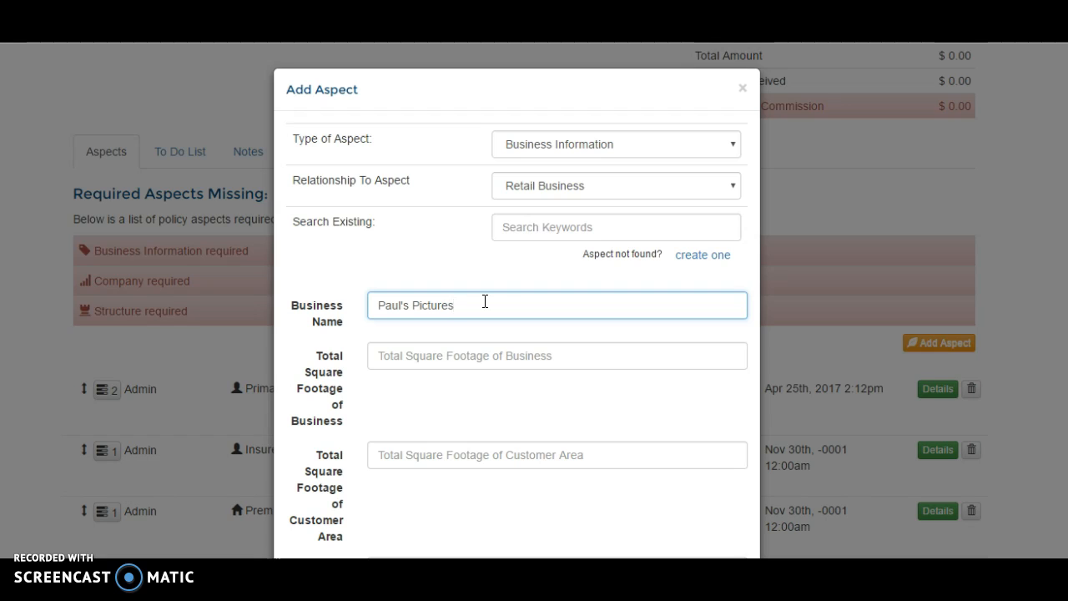
click(481, 353)
scroll(481, 357, down, 6)
scroll(481, 359, down, 5)
scroll(481, 359, down, 8)
scroll(482, 360, down, 12)
click(455, 508)
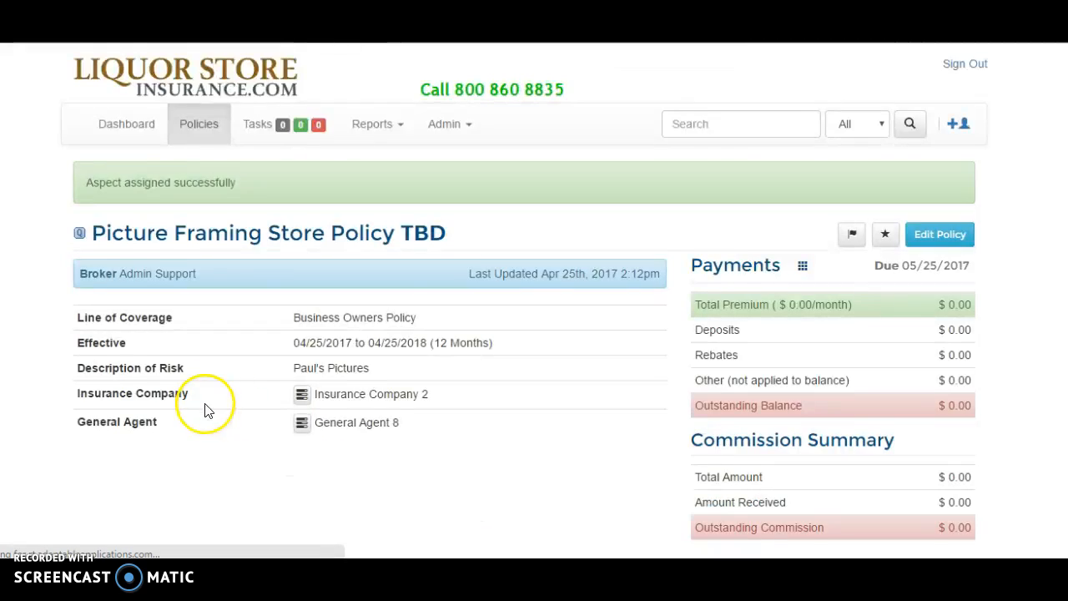
- Check the policy's remaining required aspects, and open the policy for editing to replace its TBD policy number with the issued one
scroll(207, 410, down, 4)
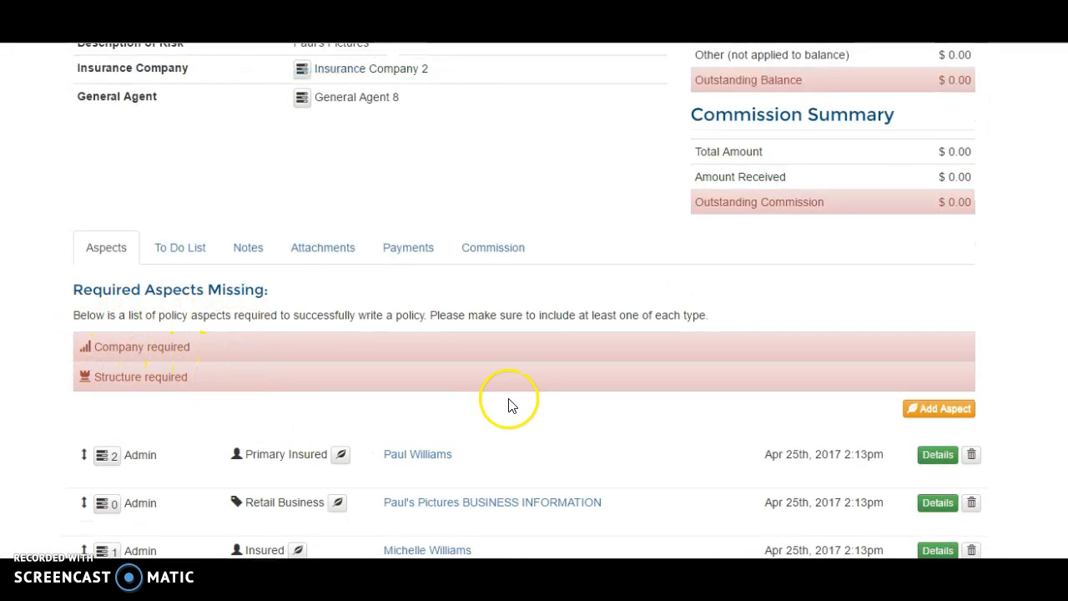
scroll(584, 400, up, 4)
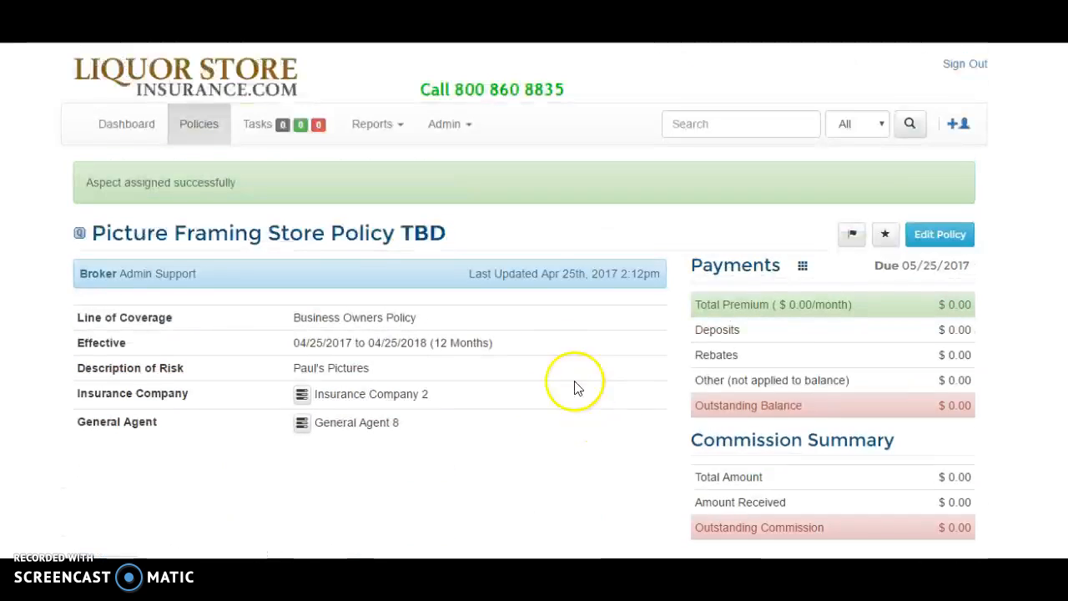
click(940, 235)
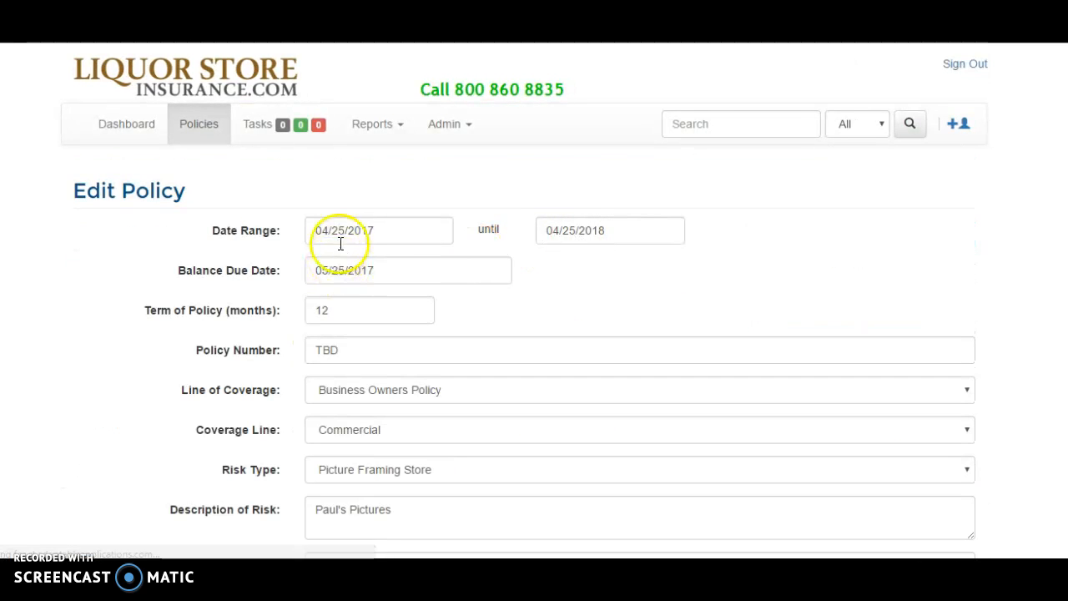
scroll(493, 348, down, 2)
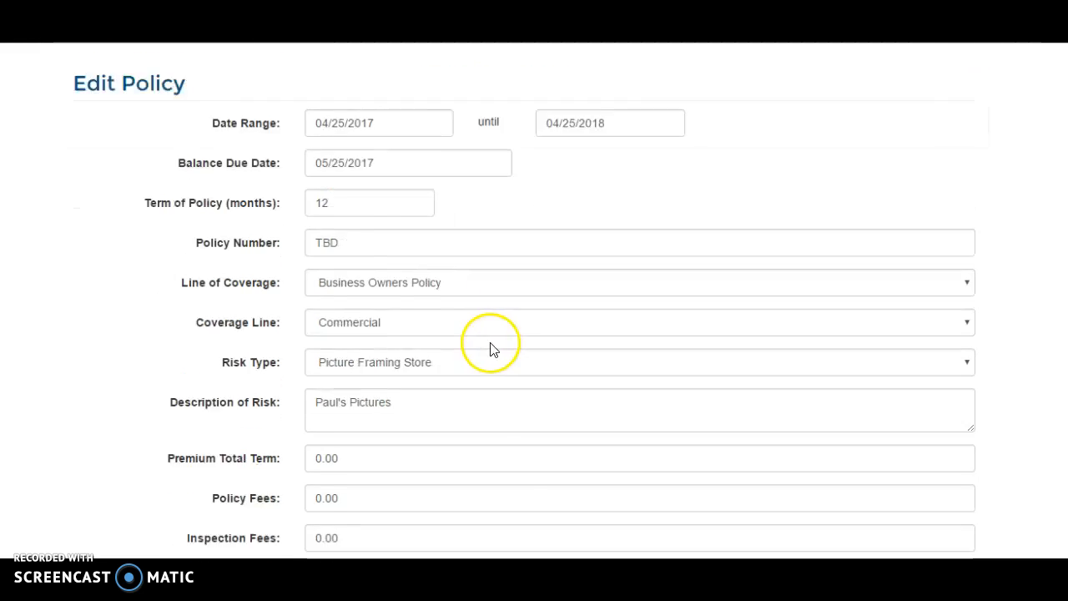
click(386, 187)
click(158, 188)
text(132114)
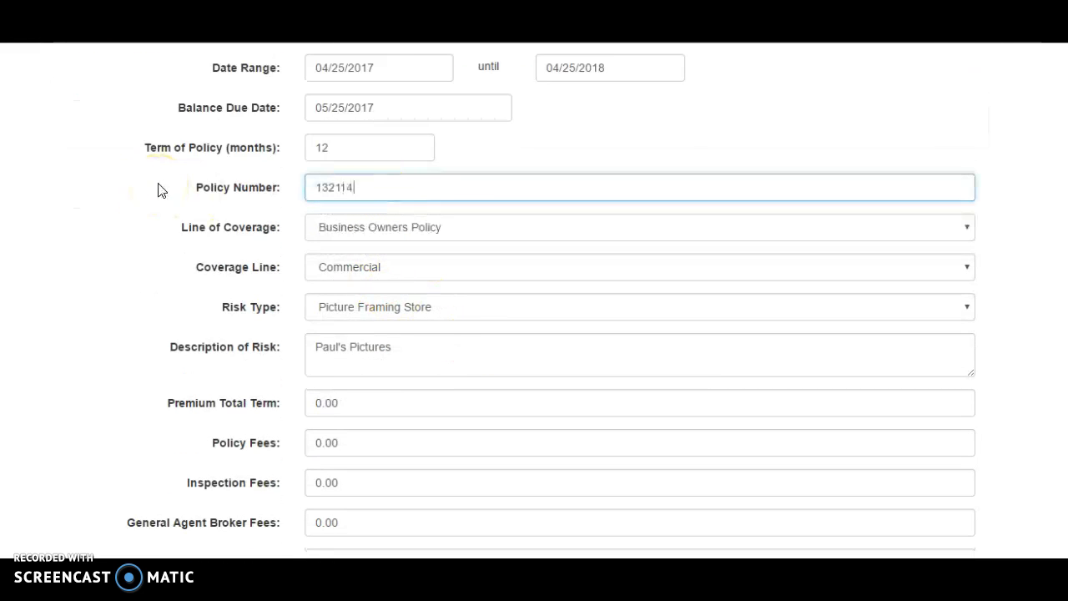
- Set the policy's total term premium to 1300 and its policy fees to 50
scroll(459, 314, down, 2)
click(60, 250)
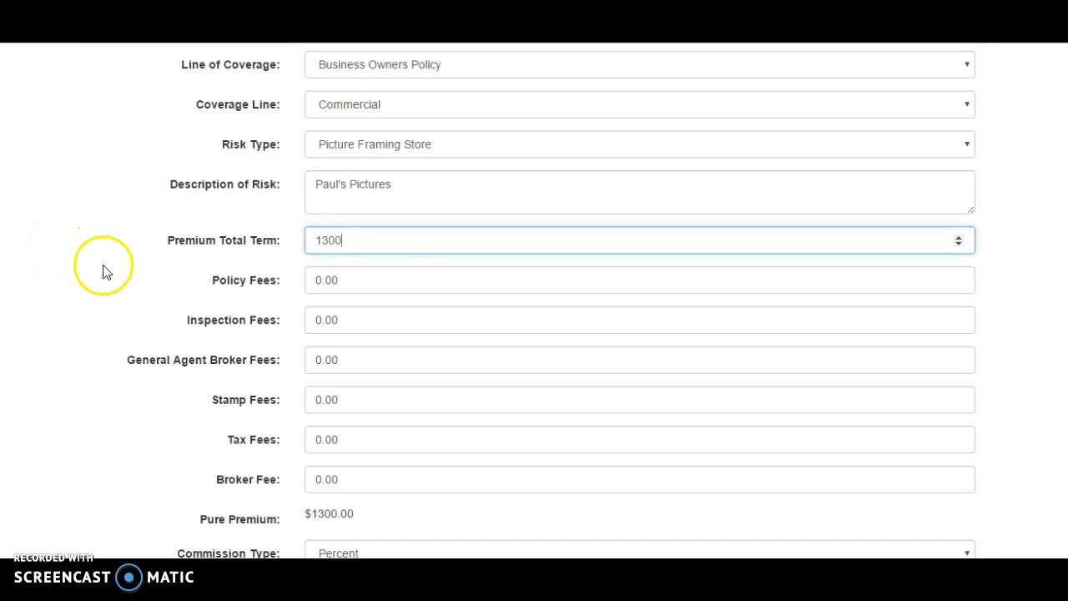
click(165, 288)
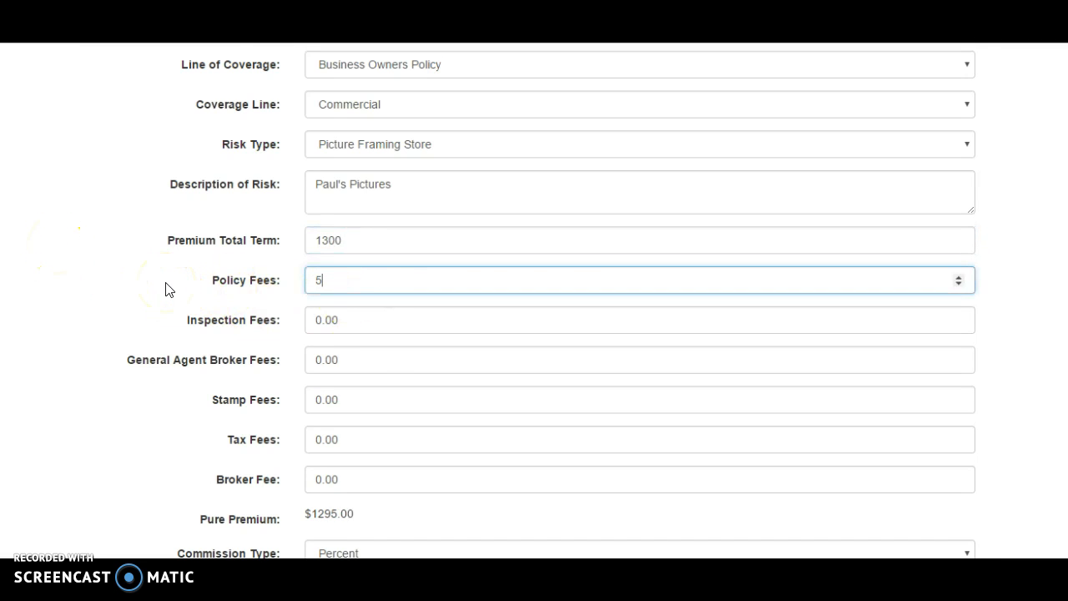
- Set the commission percent to 10 and the commission status to Commission Pending
scroll(362, 349, down, 3)
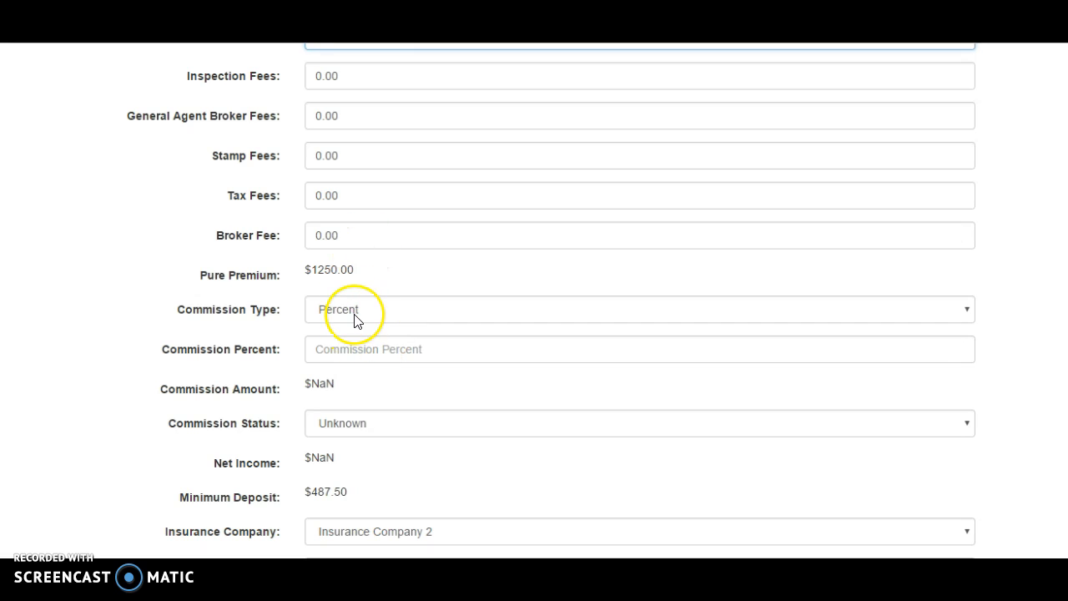
click(357, 350)
text(10)
click(377, 389)
scroll(372, 351, down, 1)
scroll(317, 250, up, 2)
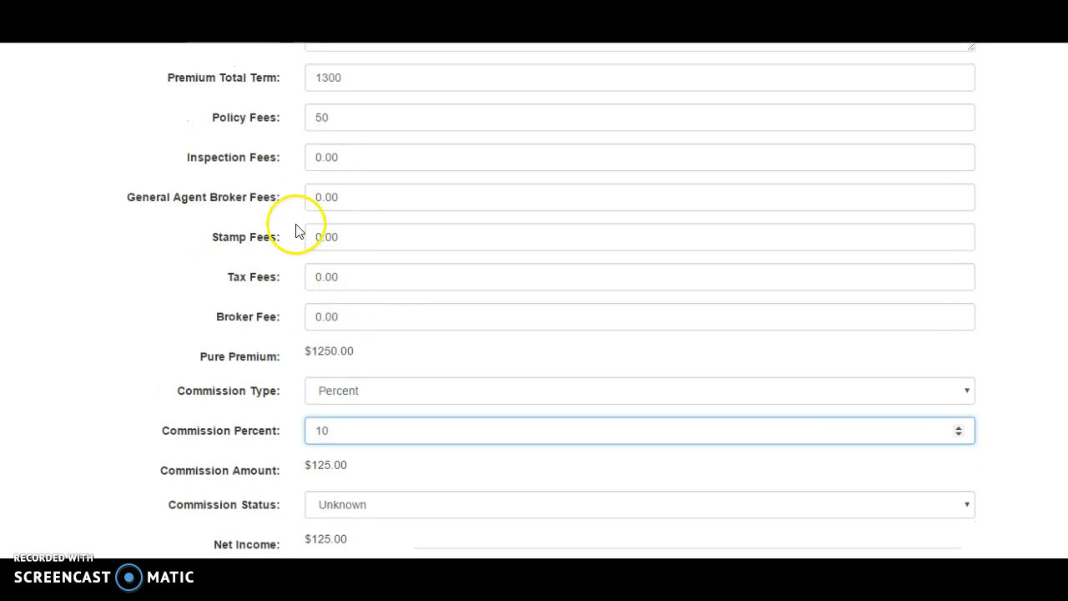
scroll(321, 125, up, 1)
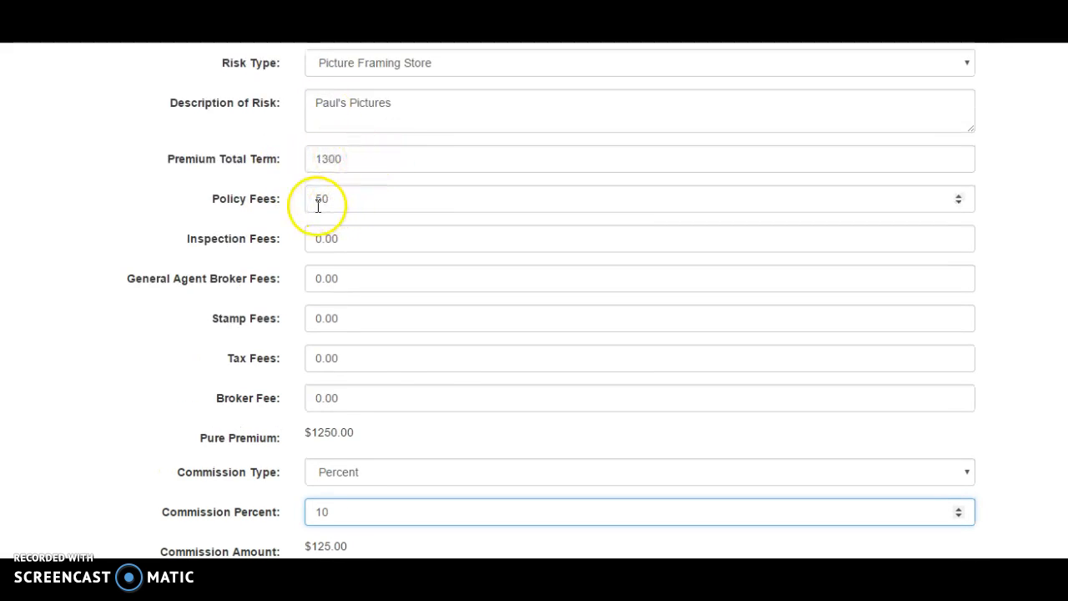
scroll(405, 426, down, 2)
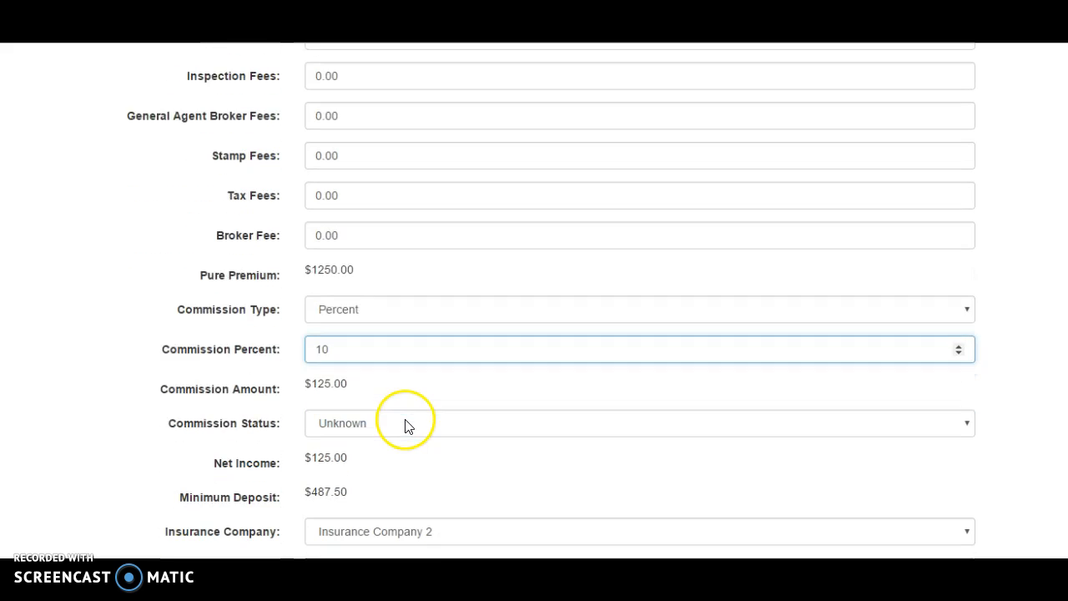
scroll(387, 338, down, 1)
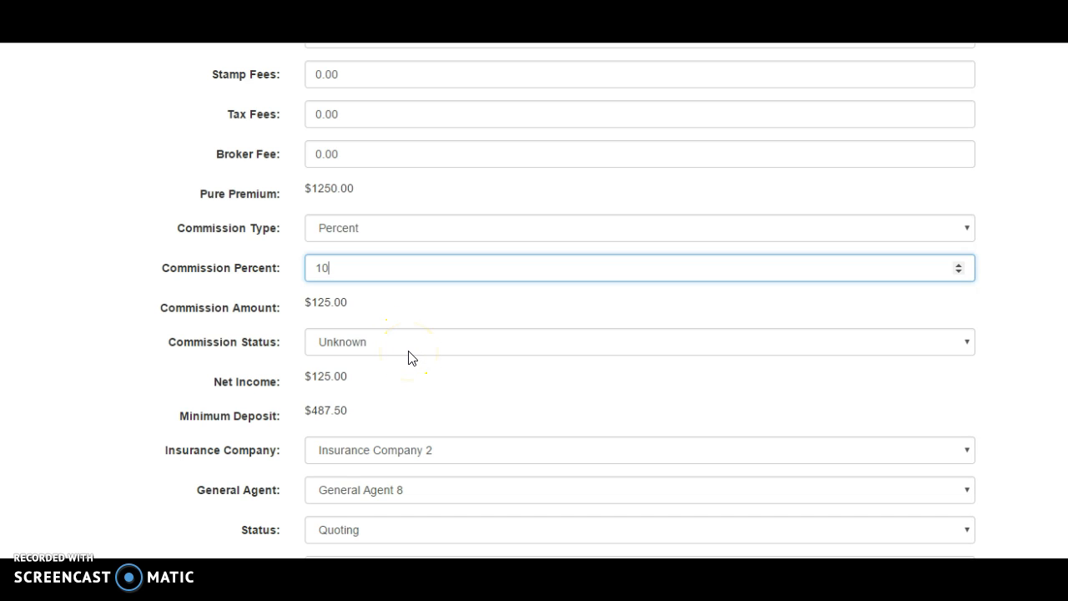
click(408, 353)
click(399, 405)
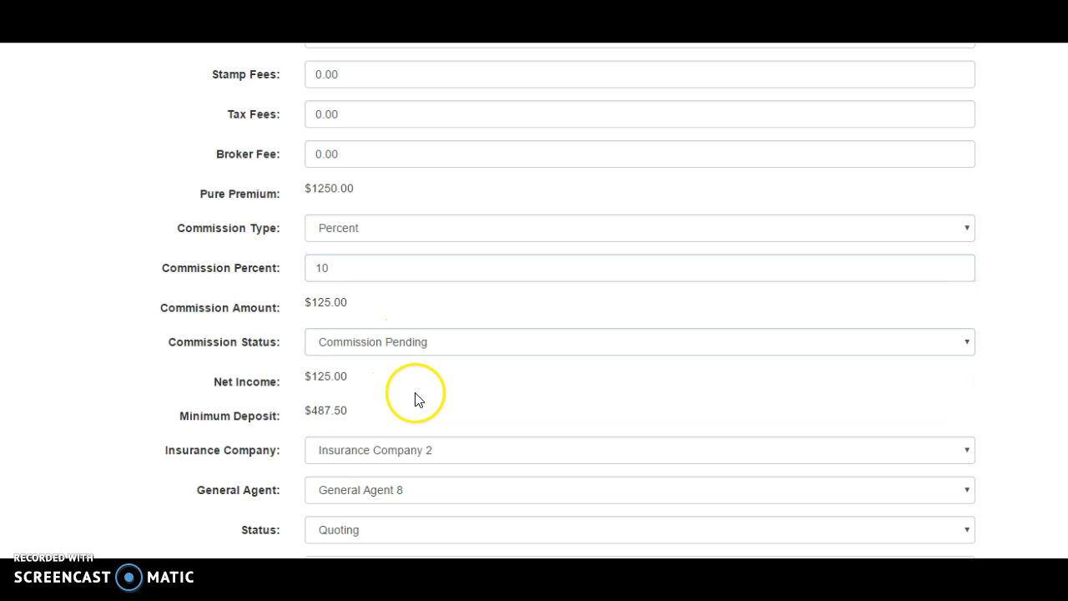
- Change the policy status to Approved
scroll(466, 392, down, 1)
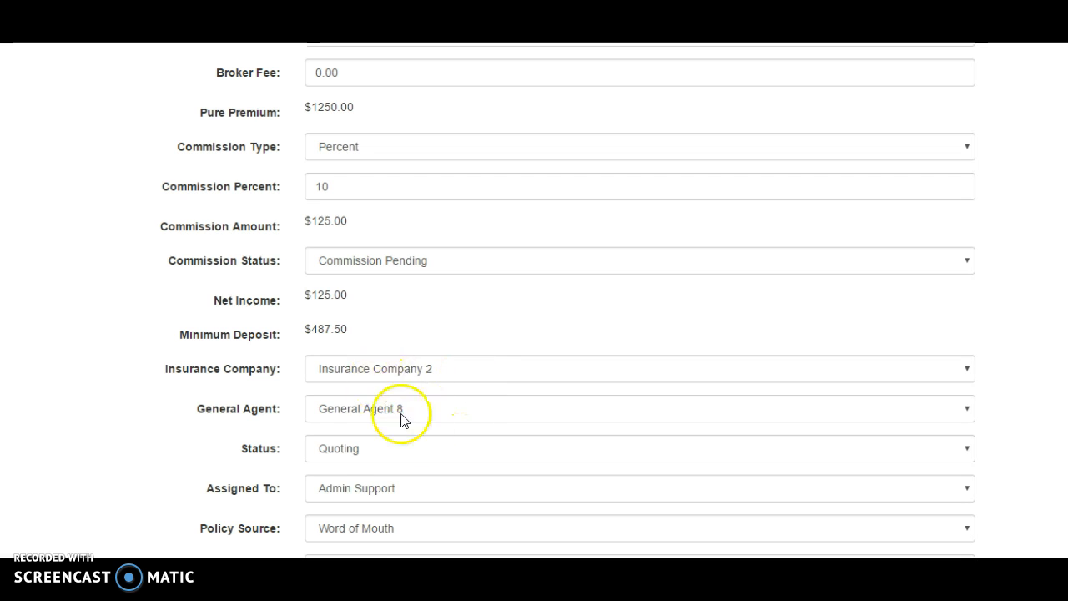
scroll(401, 417, down, 2)
click(369, 290)
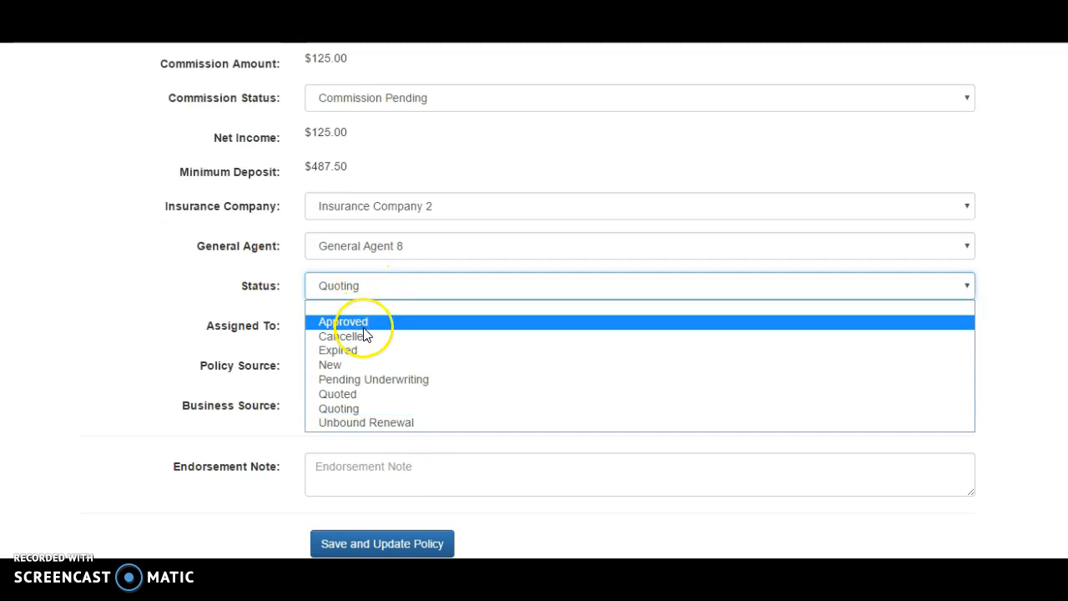
click(365, 327)
- Add an endorsement note saying the client signed the apps and made the deposit, and save the updated policy
scroll(401, 458, down, 1)
click(361, 442)
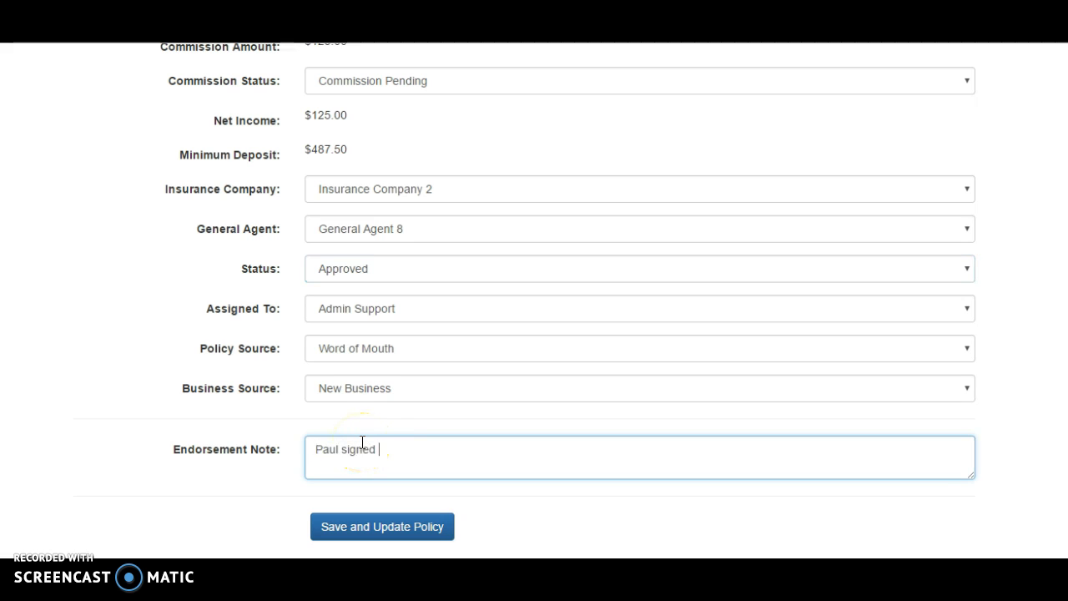
text(Paul signed the apps and made the deposit.)
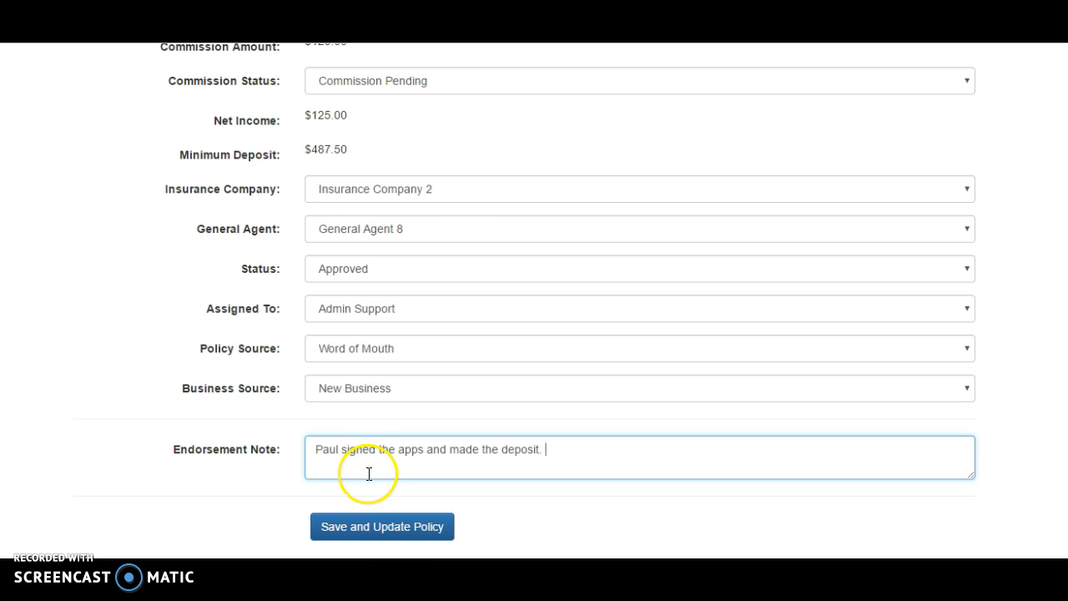
click(390, 528)
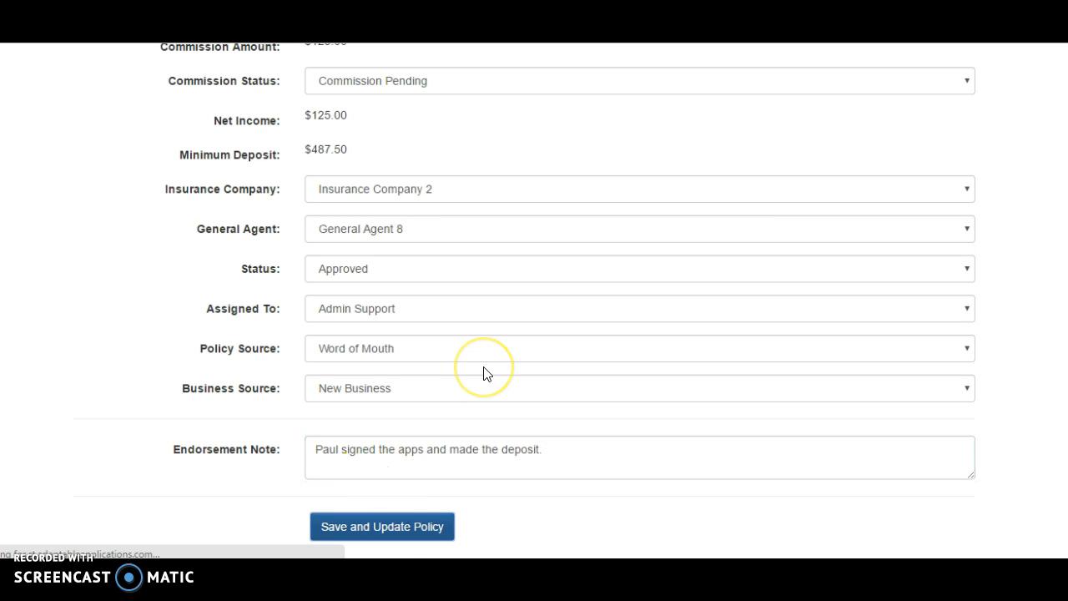
- Show all notes on the policy and review its recorded changes and the endorsement note
scroll(291, 202, down, 5)
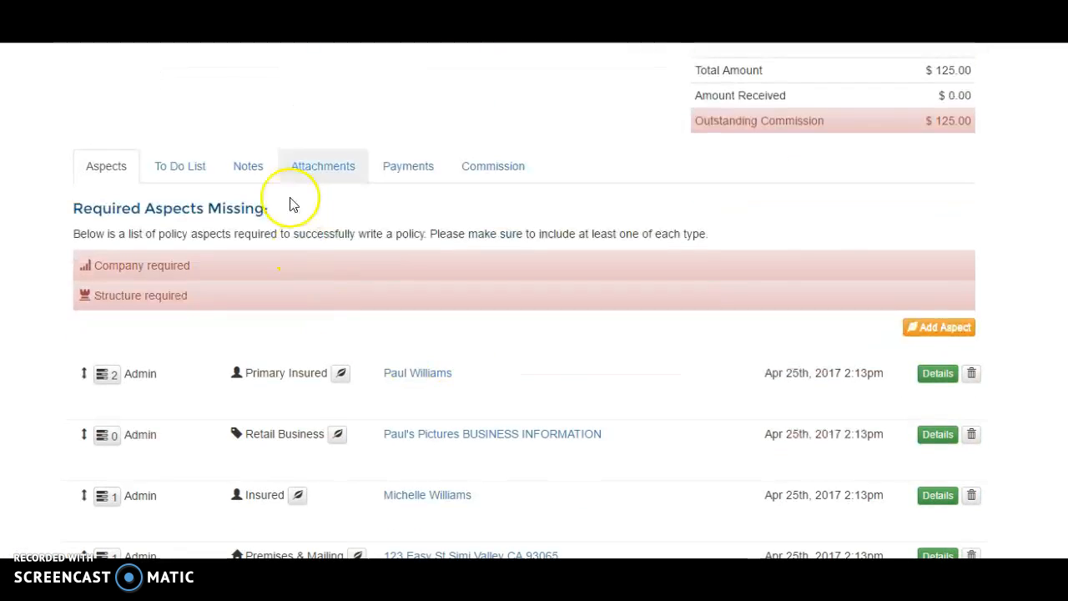
click(247, 168)
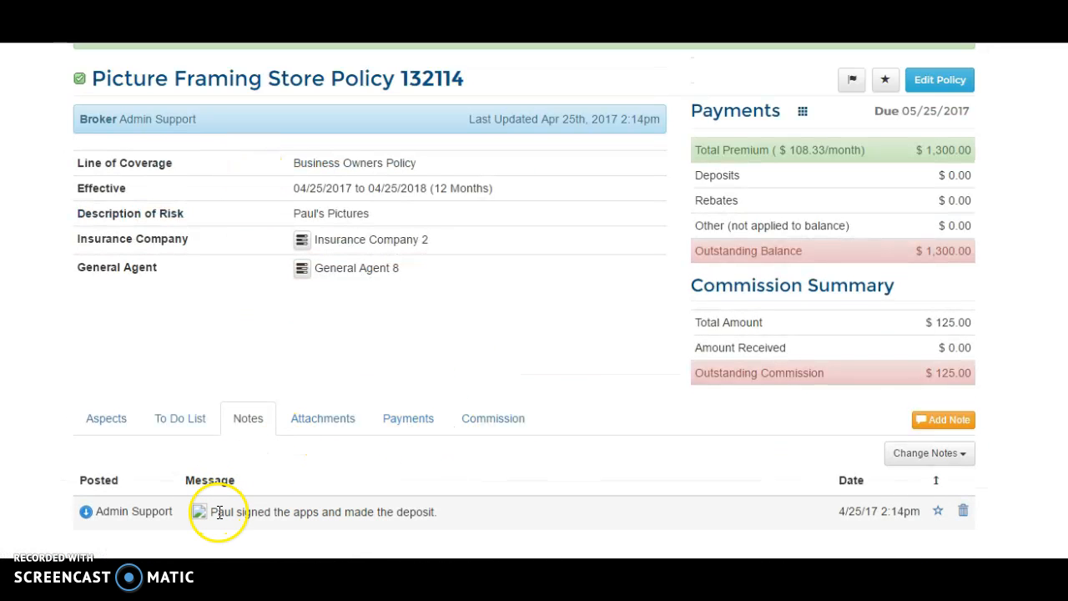
click(925, 453)
scroll(889, 458, down, 1)
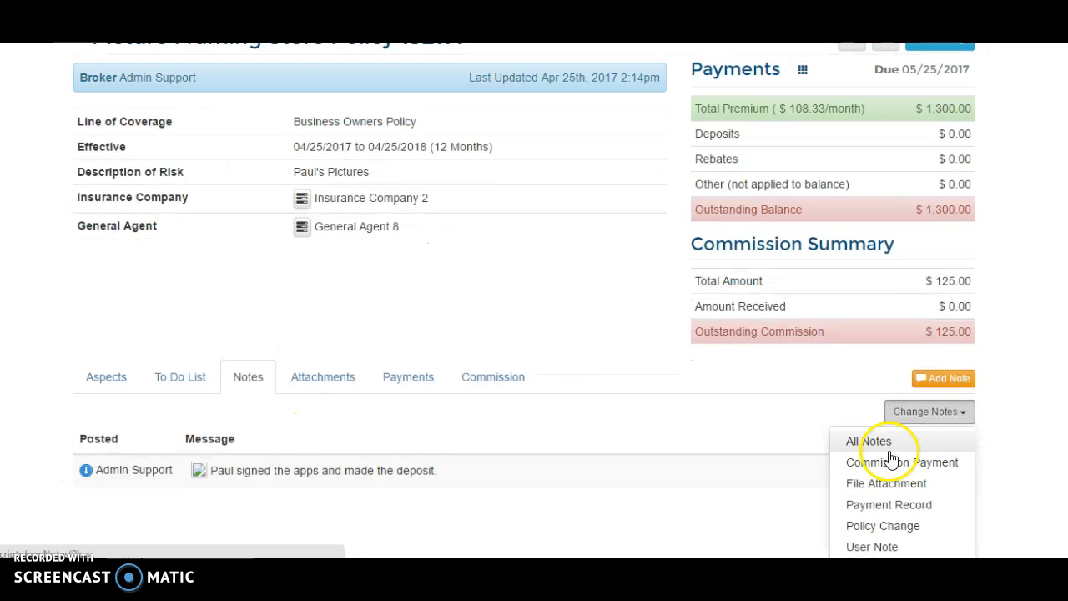
click(871, 442)
scroll(579, 350, down, 1)
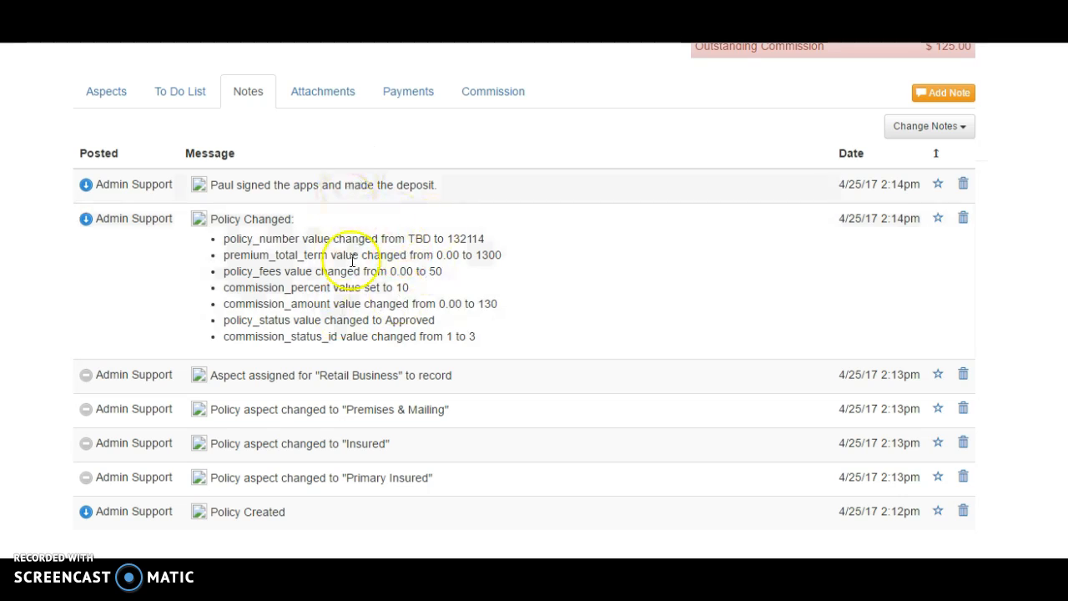
scroll(786, 270, up, 6)
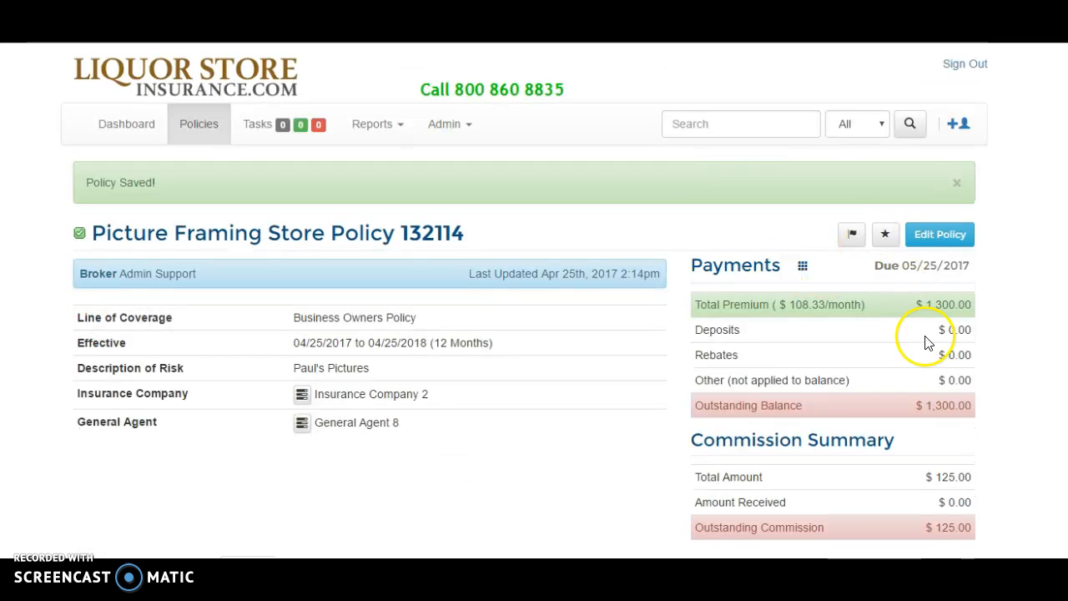
- Start posting a payment on the policy with type Financing and pay-to ABC Insurance
scroll(419, 388, down, 4)
click(392, 248)
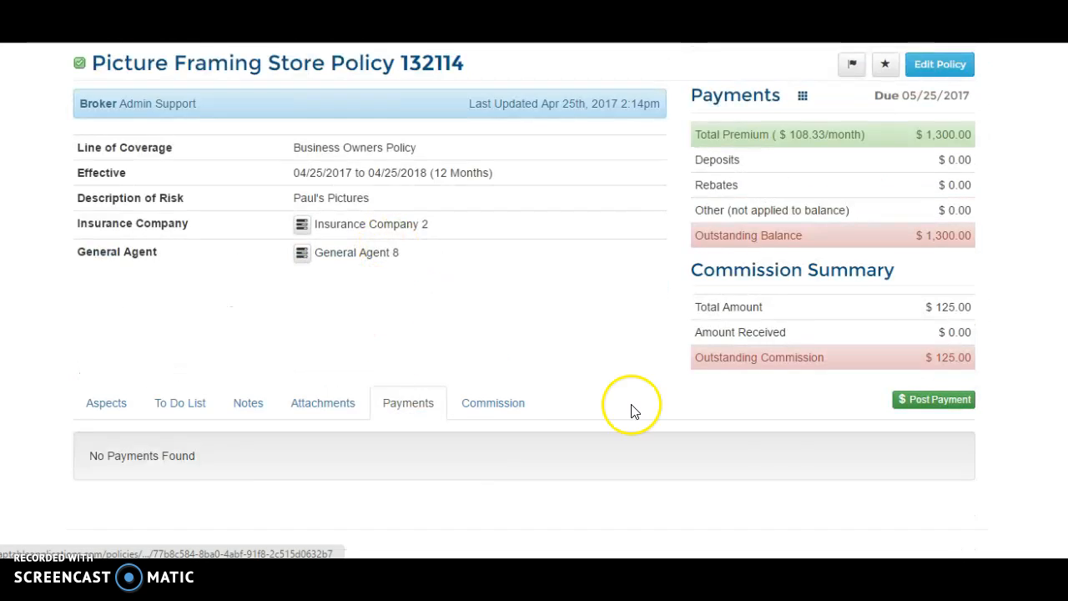
click(937, 401)
click(462, 138)
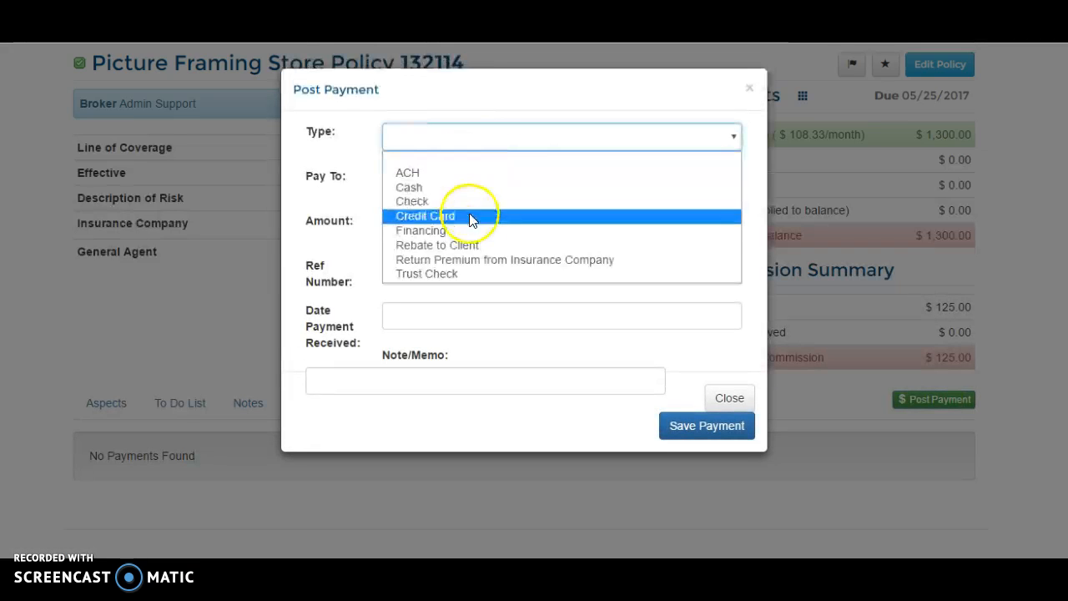
click(464, 232)
click(442, 182)
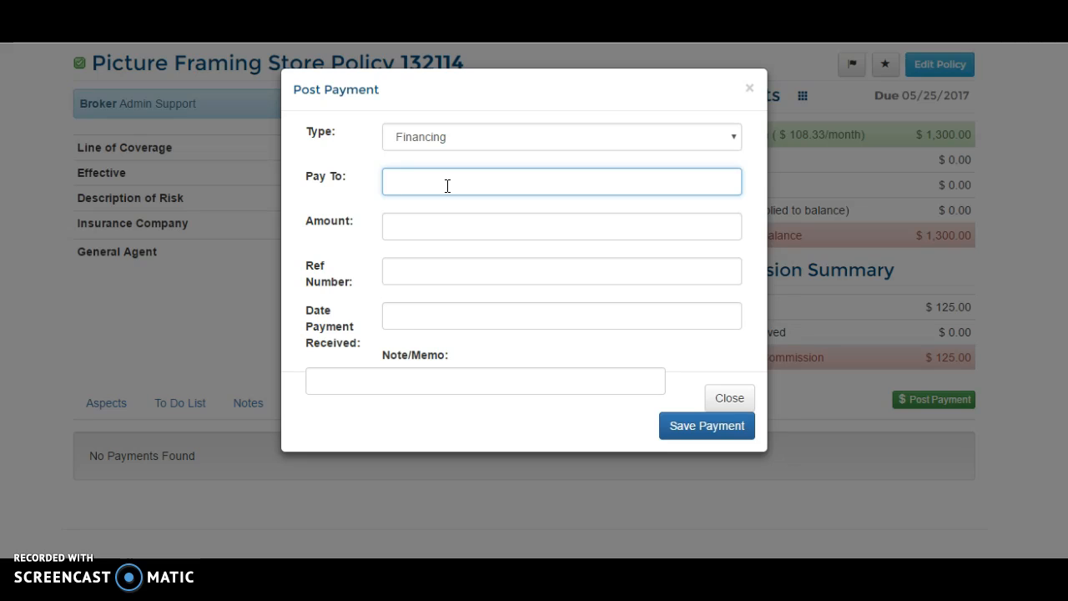
text(ABC Insurance)
key(Tab)
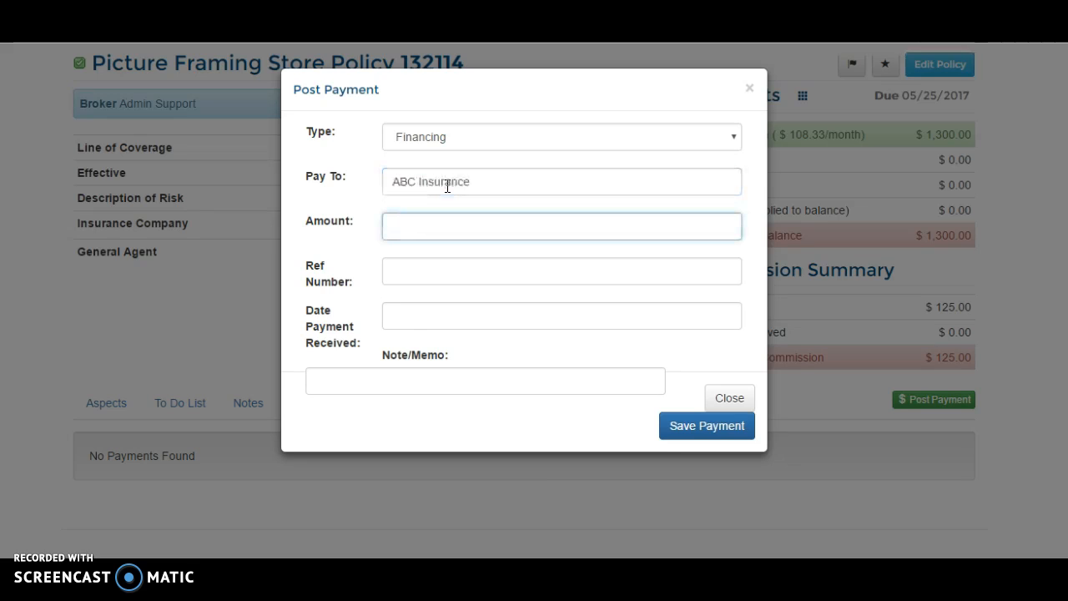
- Set the payment amount to 700, reference "3434 Check Number" and received date April 25, 2017, and save the payment
text(700)
key(Tab)
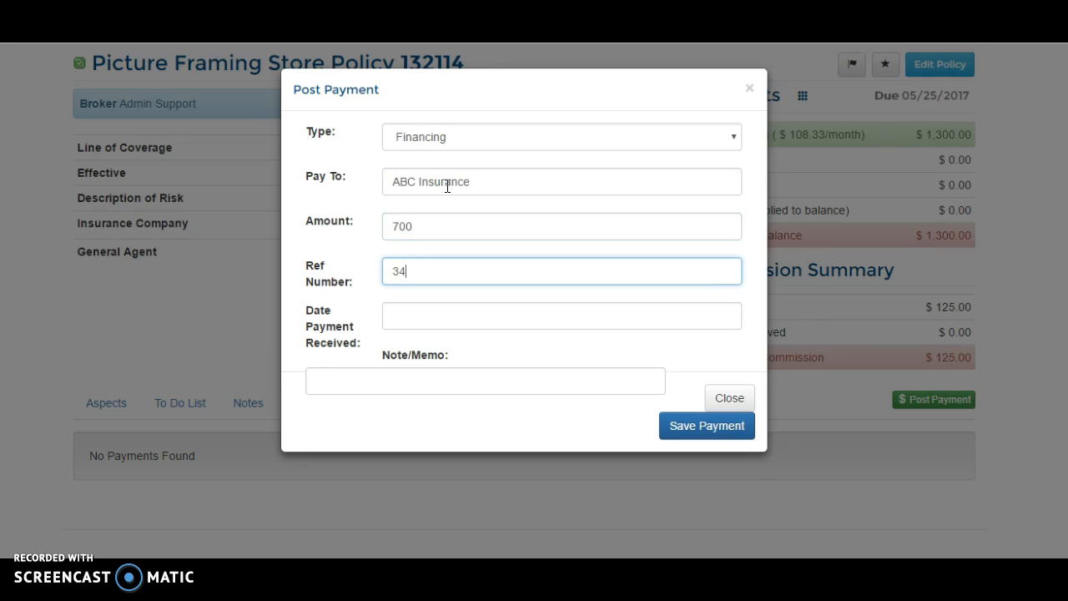
text(3434 Check Number)
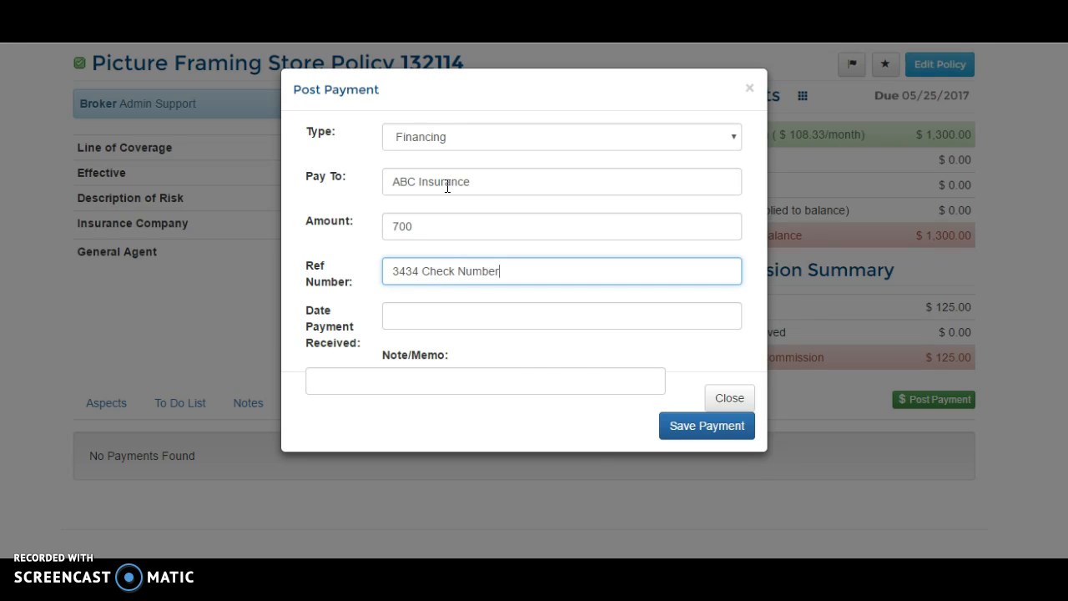
key(Tab)
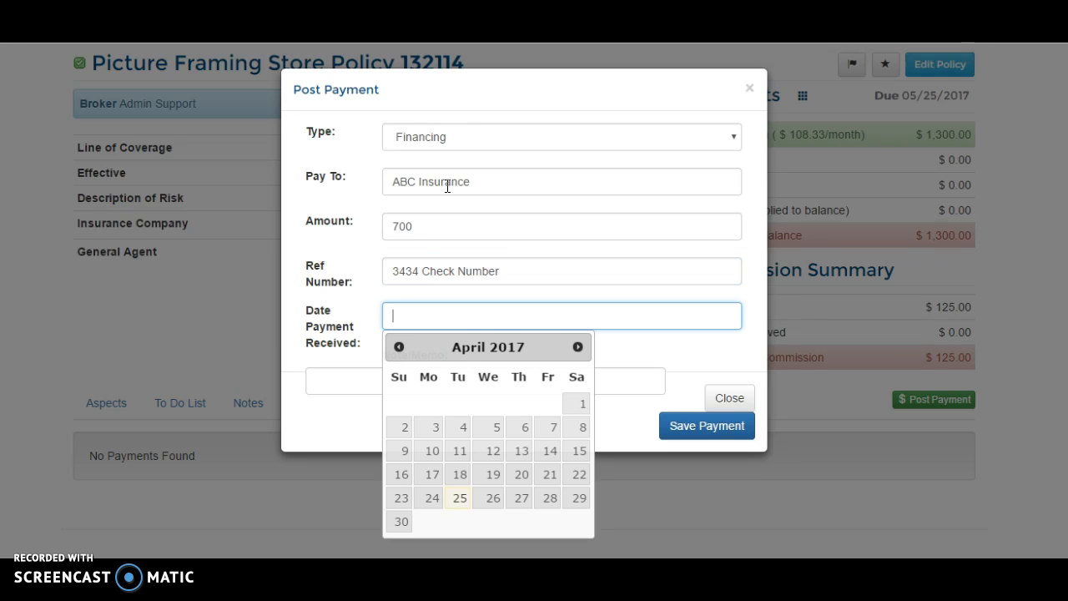
key(Return)
click(709, 434)
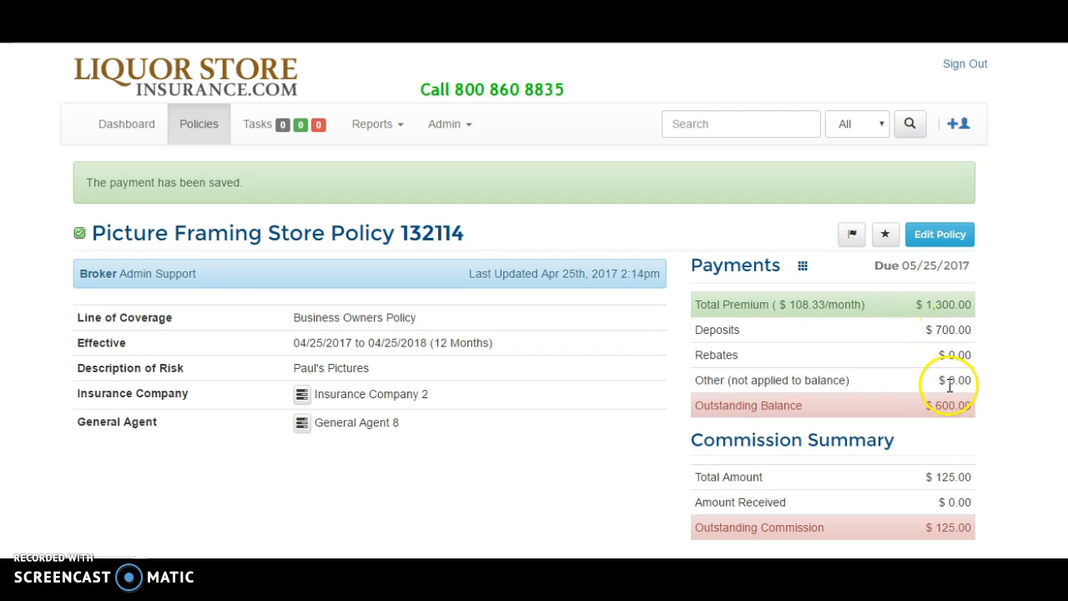
- Edit the policy to set its total term premium to 1200 and save the update
scroll(679, 326, down, 3)
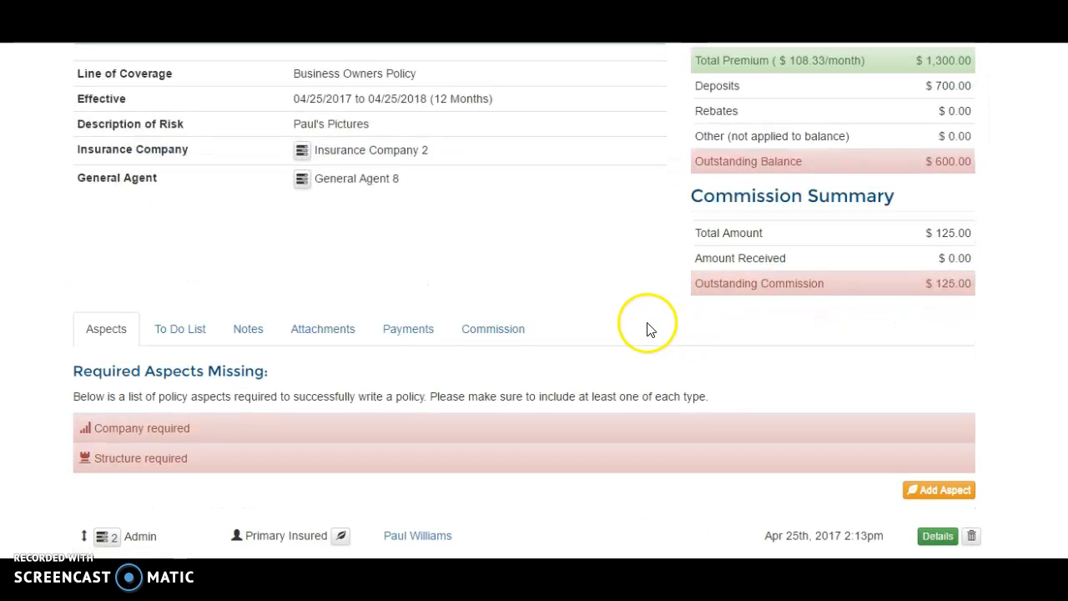
scroll(584, 338, up, 2)
scroll(513, 345, up, 1)
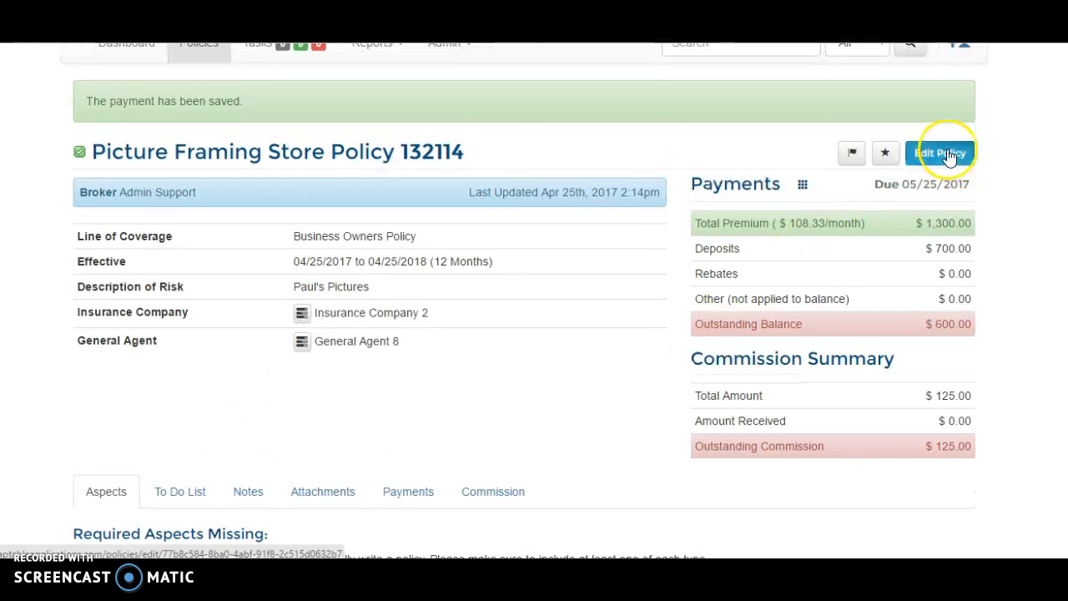
click(948, 157)
scroll(332, 370, down, 3)
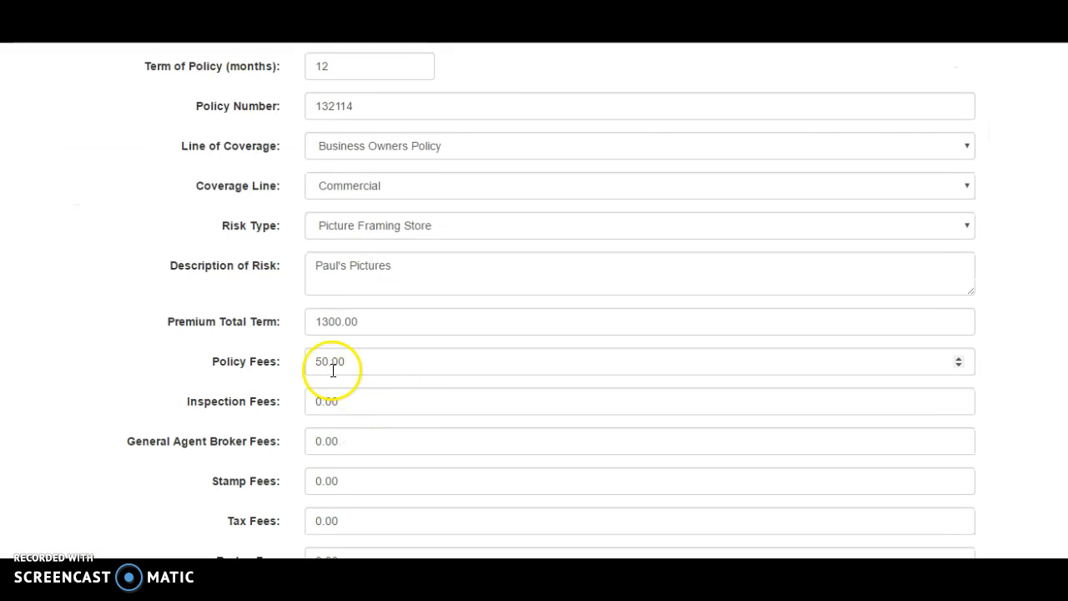
drag(320, 322, 328, 323)
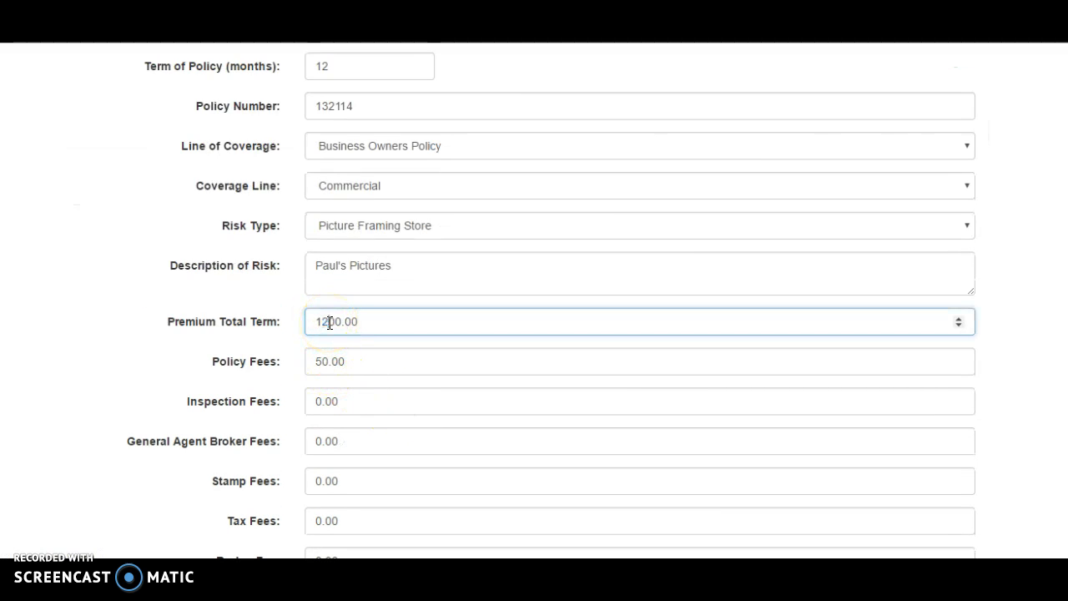
text(2)
scroll(422, 443, down, 8)
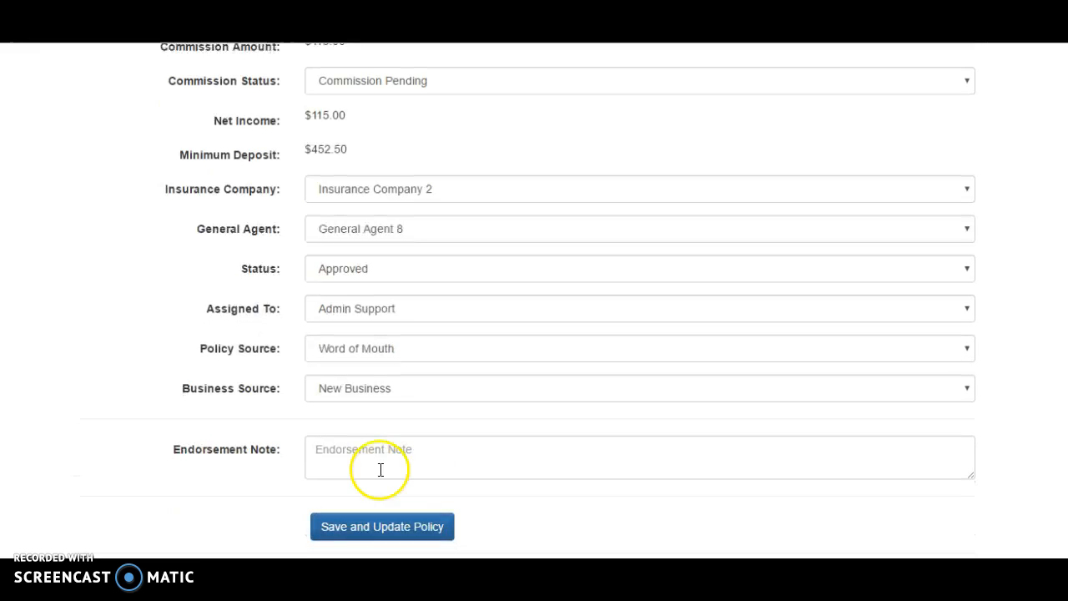
click(381, 525)
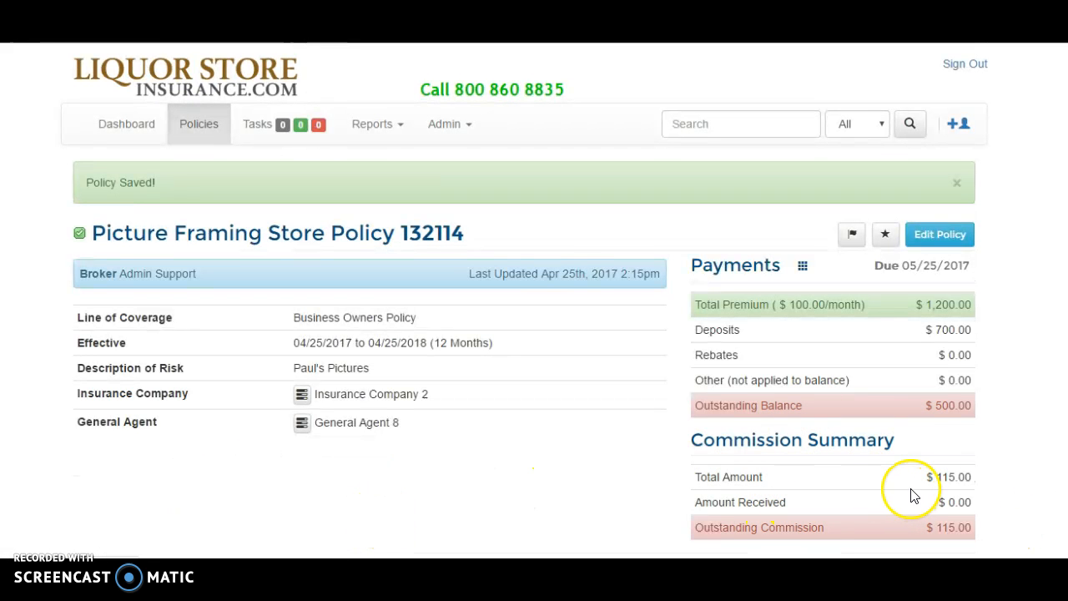
scroll(739, 209, down, 4)
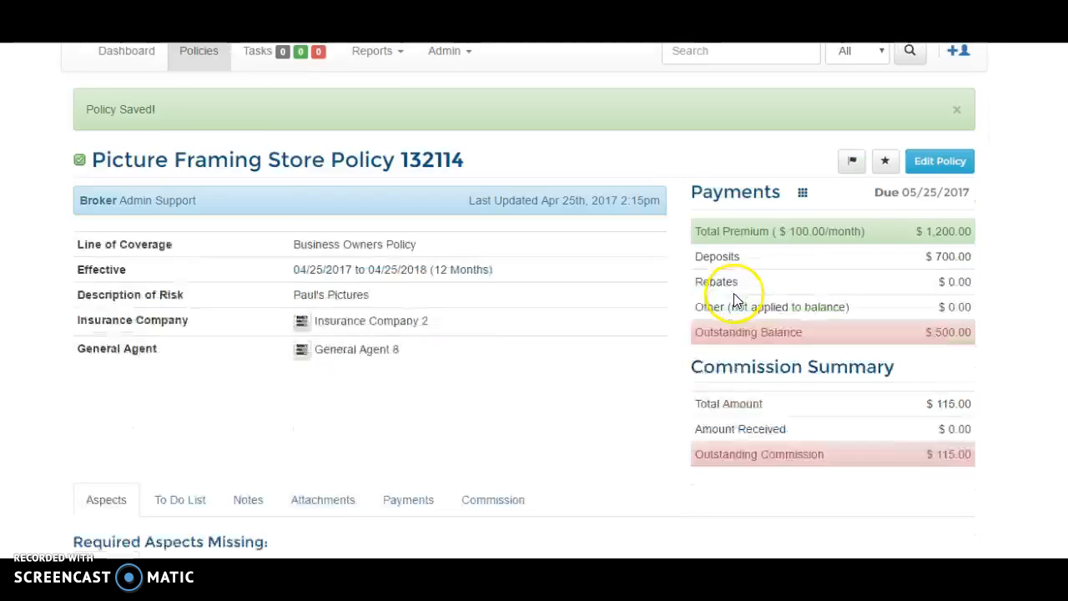
click(403, 248)
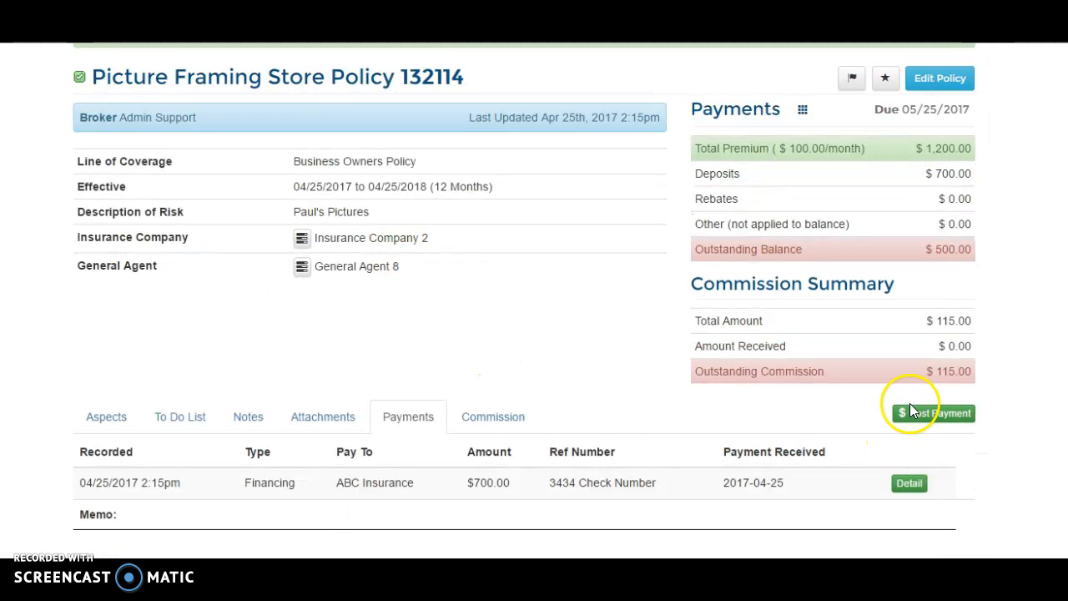
click(923, 417)
click(448, 142)
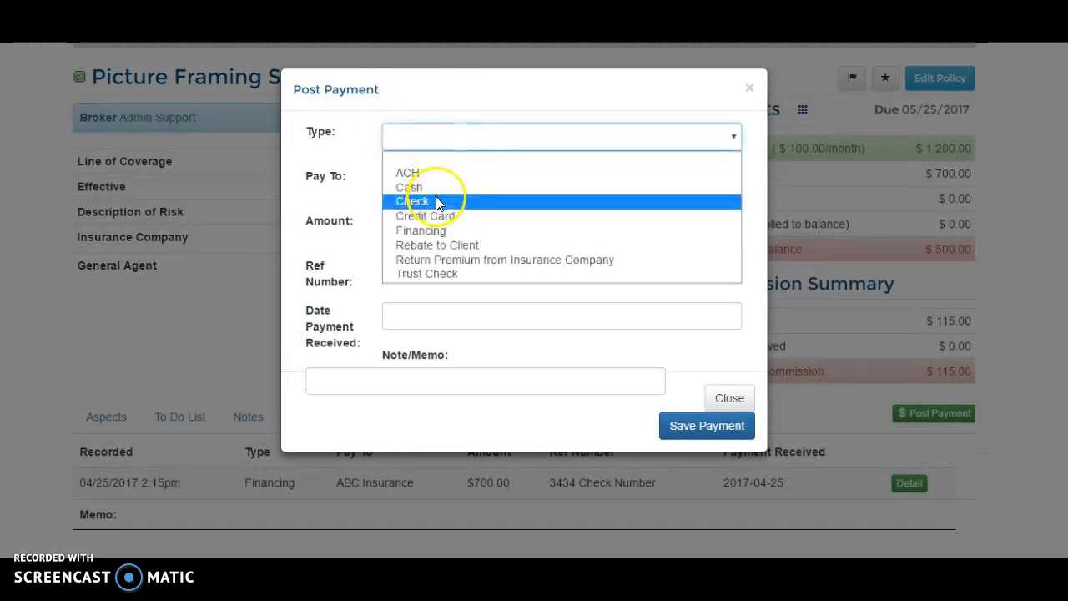
click(442, 232)
click(411, 182)
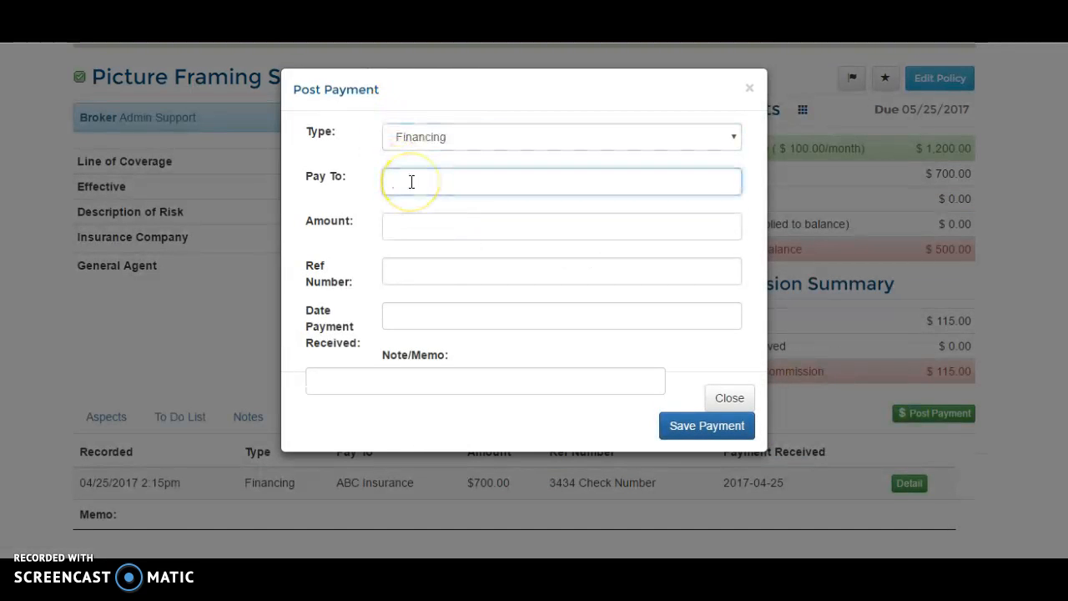
text(Ab)
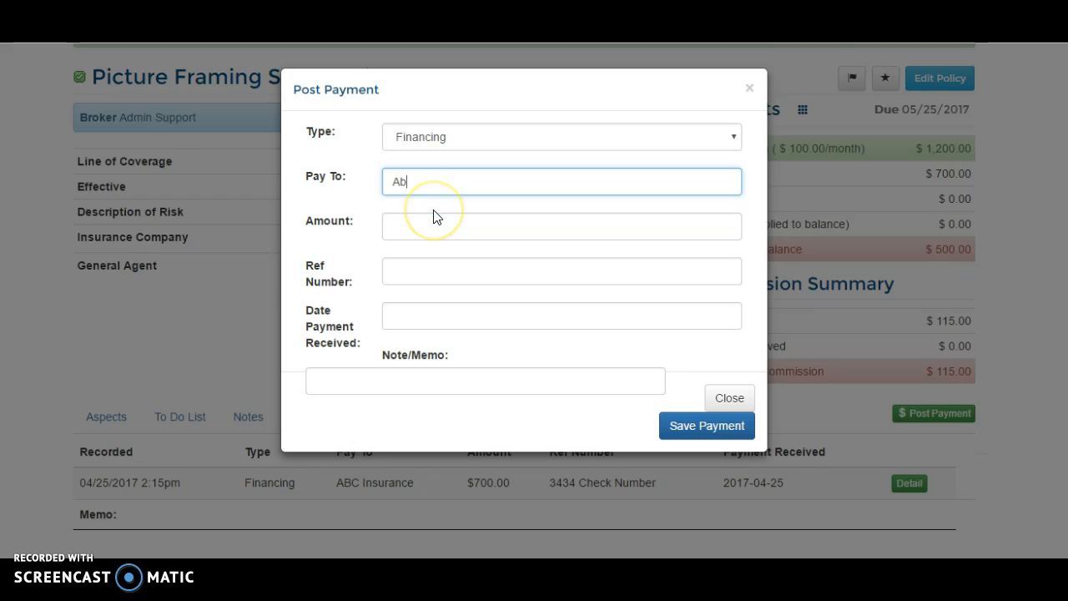
text(c Insurance)
key(Tab)
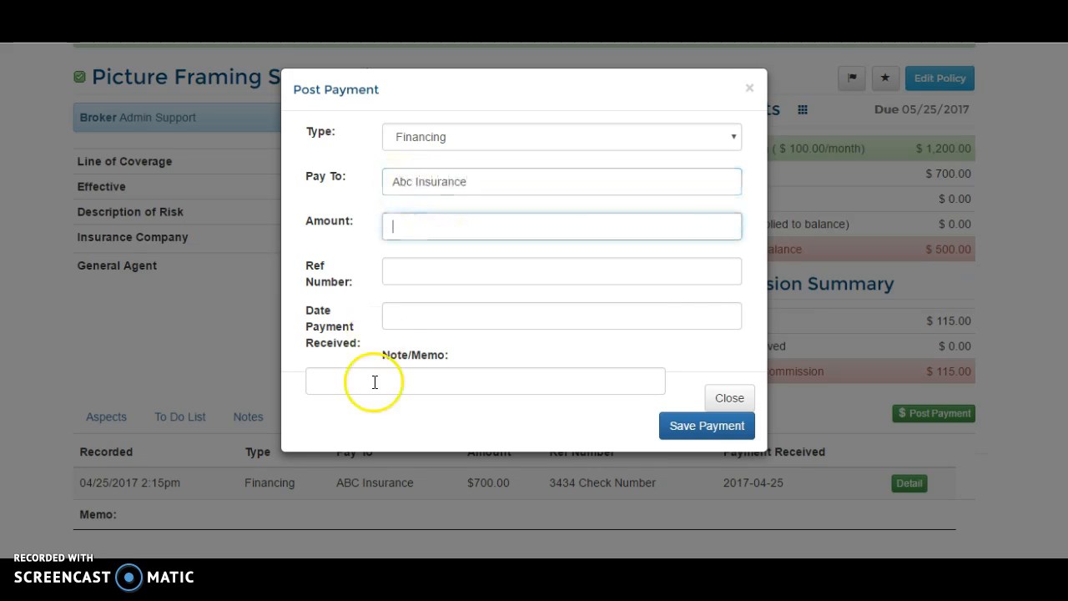
click(746, 88)
- Review the dashboard's Balance Due, Renewals and Underwriting policy lists, checking the picture framing store policy's balance
scroll(211, 163, up, 2)
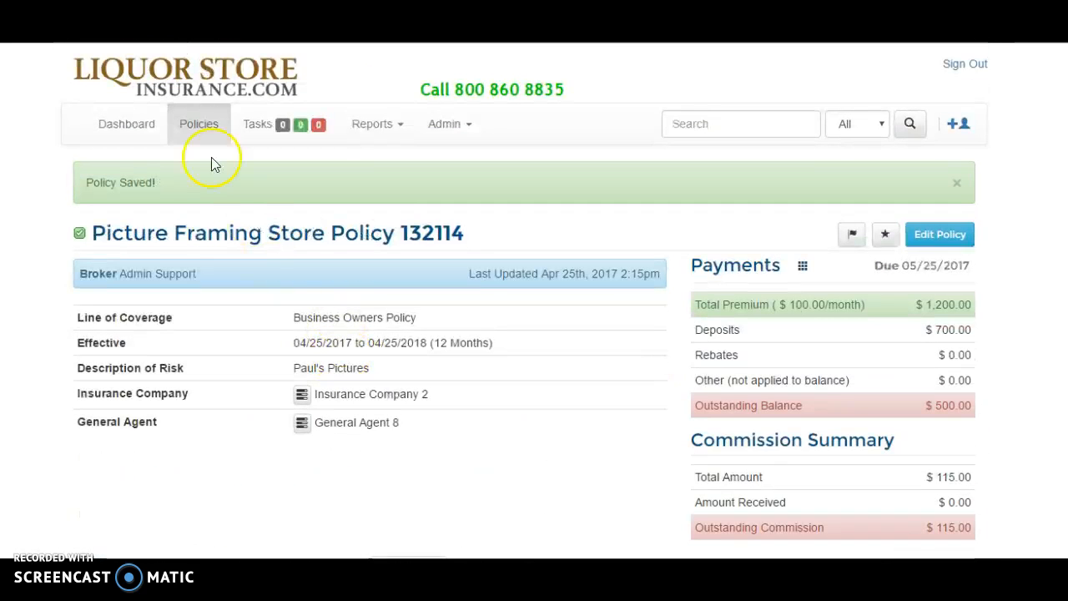
click(131, 130)
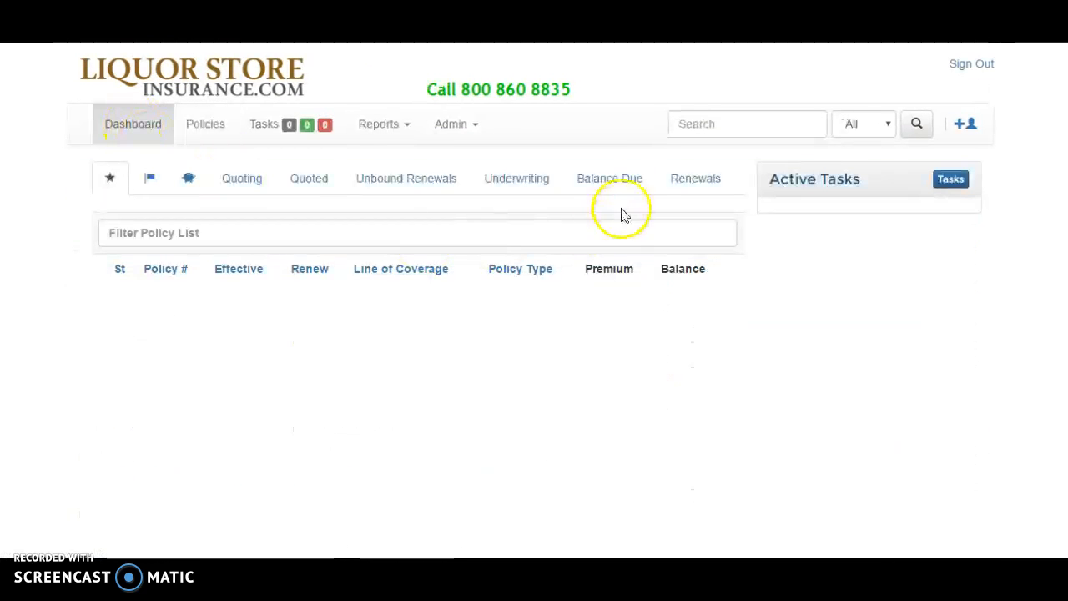
click(626, 179)
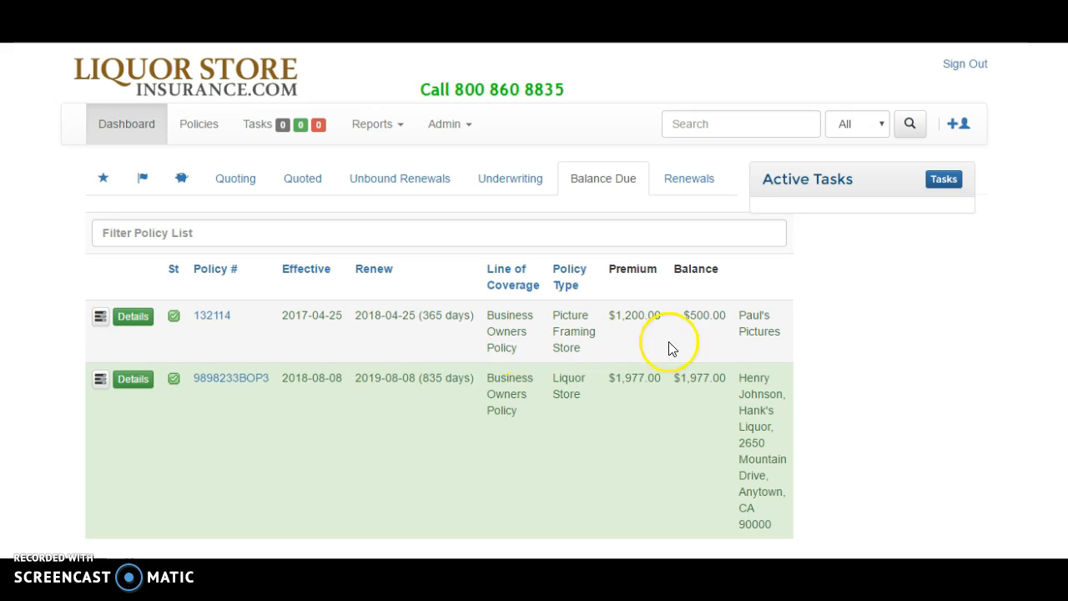
drag(731, 318, 783, 324)
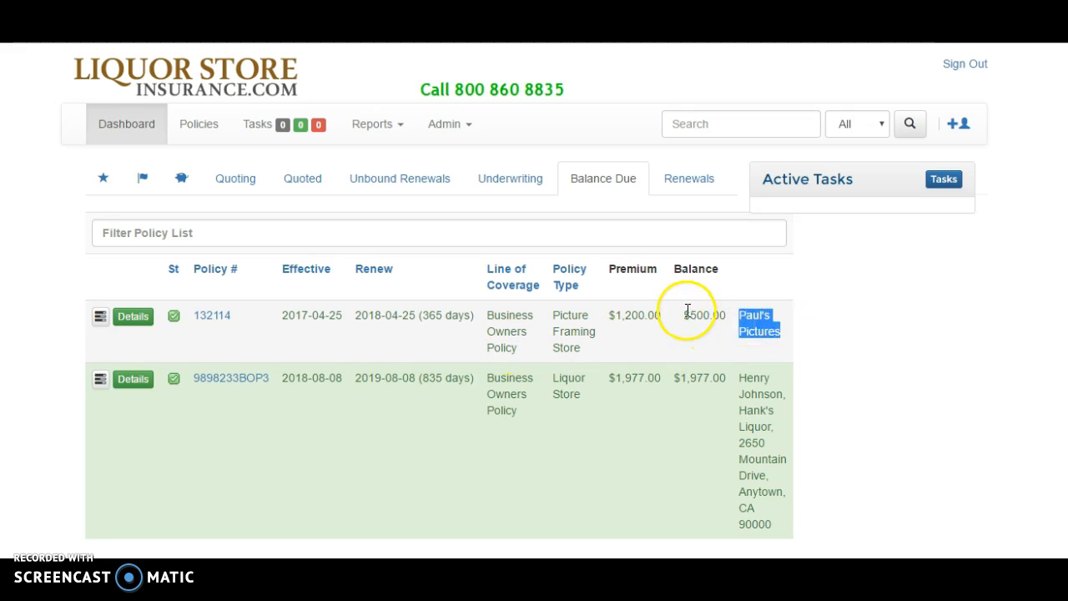
scroll(682, 343, down, 1)
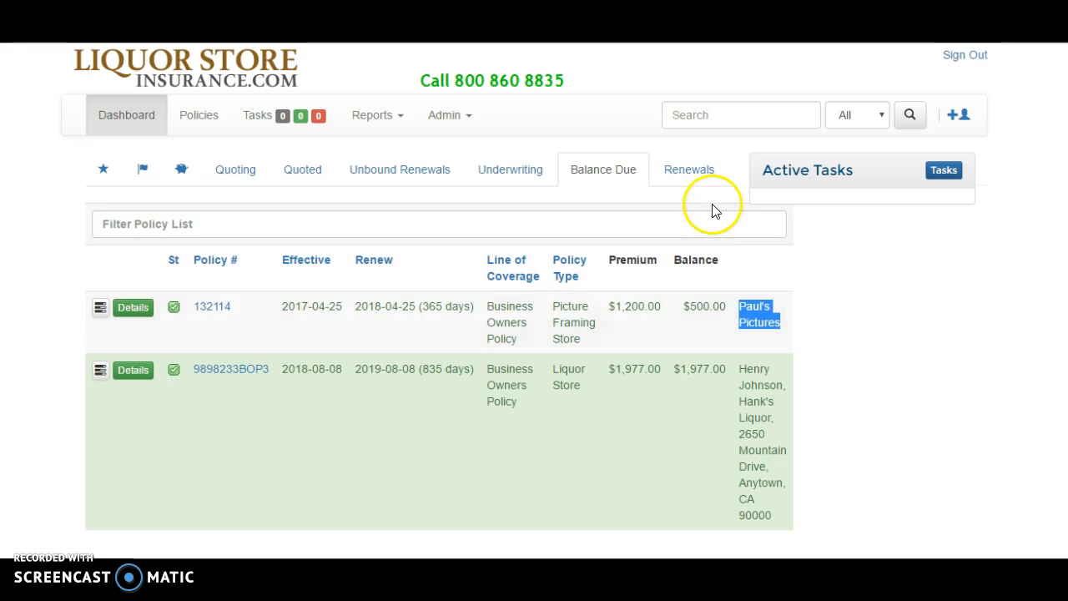
click(695, 171)
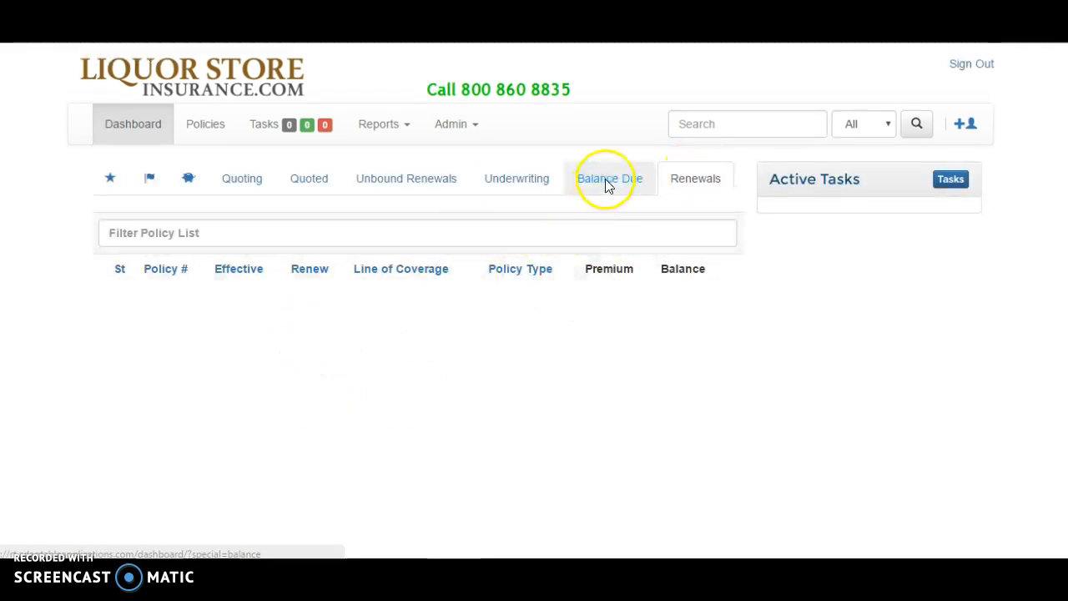
click(605, 181)
click(499, 180)
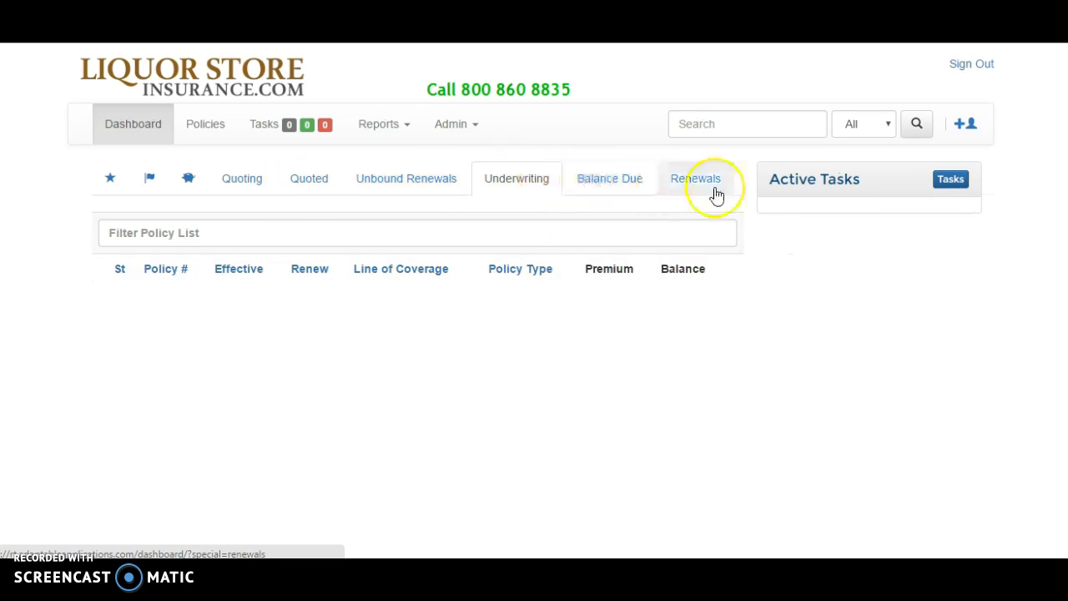
click(639, 182)
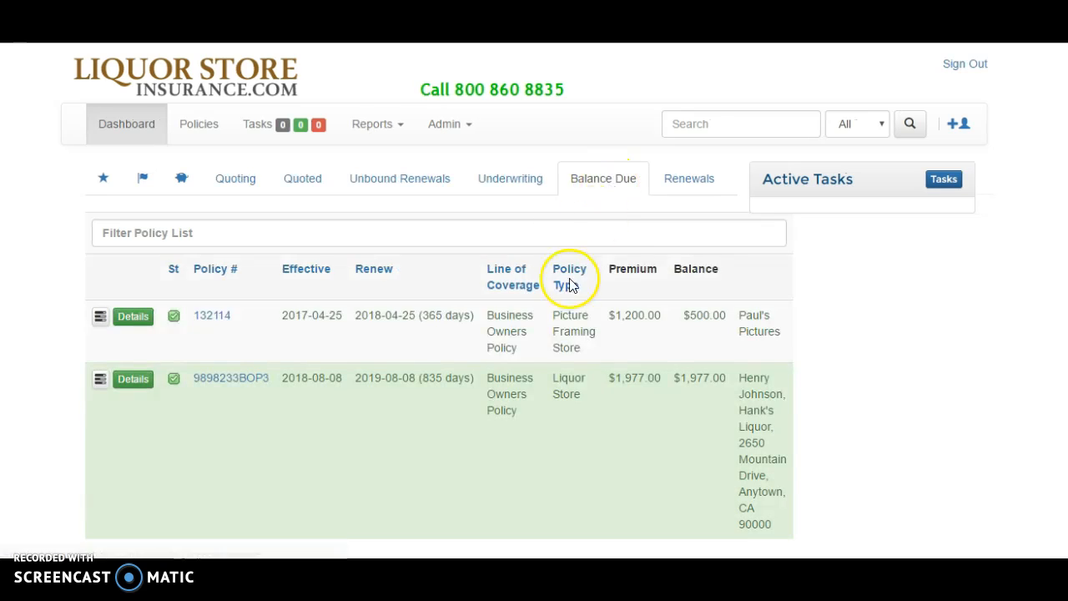
- Open policy 132114 and start a new to-do task with the subject "Paul's Pictures, Need Loss Runs"
click(214, 315)
scroll(251, 325, down, 3)
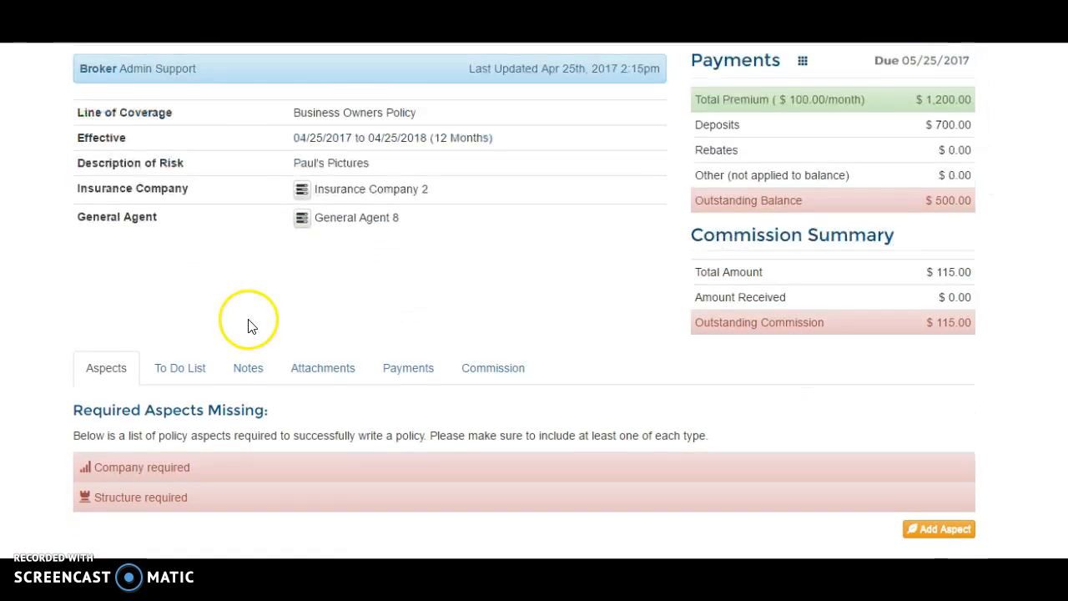
click(179, 370)
click(959, 397)
click(455, 146)
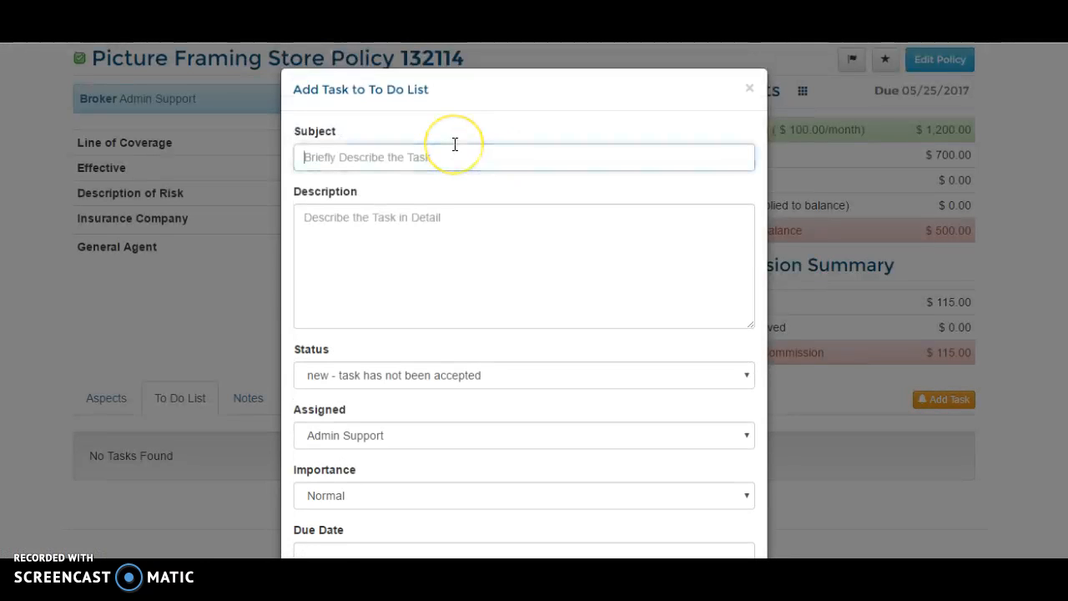
text(Paul)
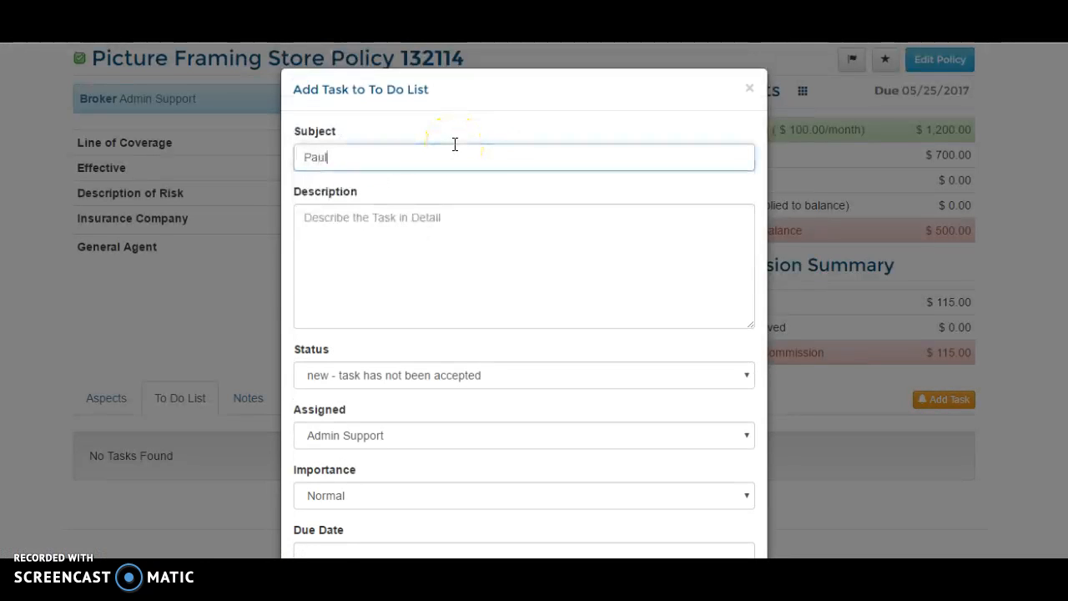
text('s Pictures, Nee)
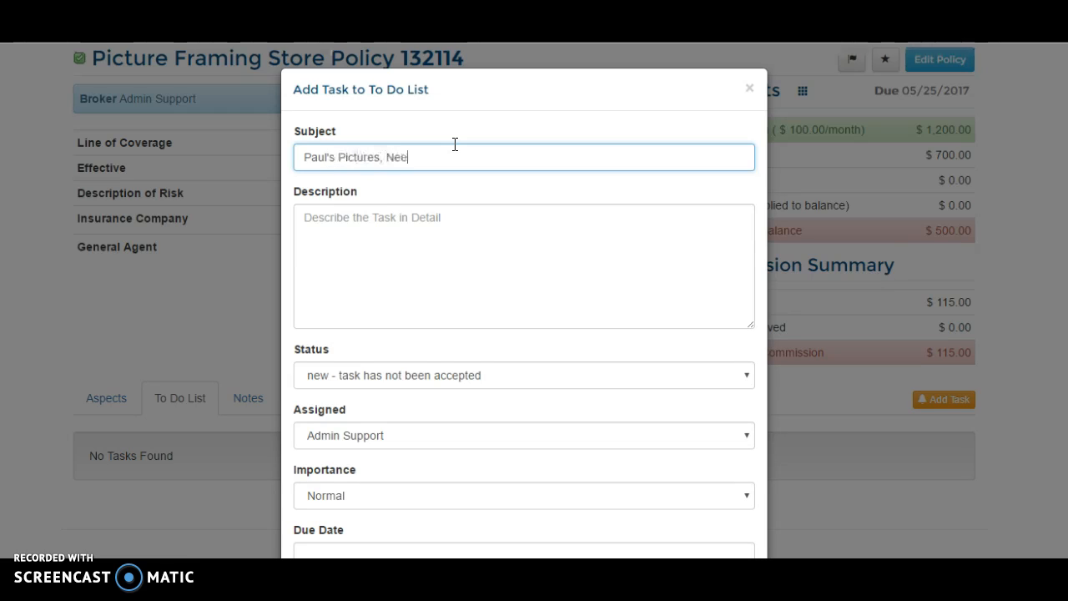
text(Loss Runs)
key(Tab)
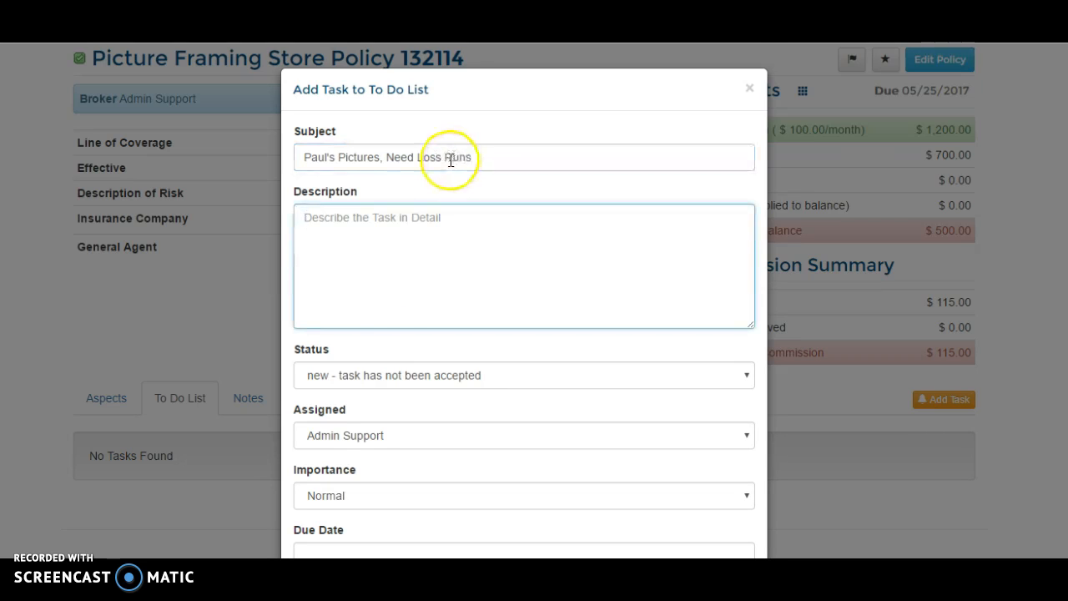
- Keep the task assigned to Admin Support, set its due date to 04/25/2017, save it and check it in the task list
scroll(386, 341, down, 3)
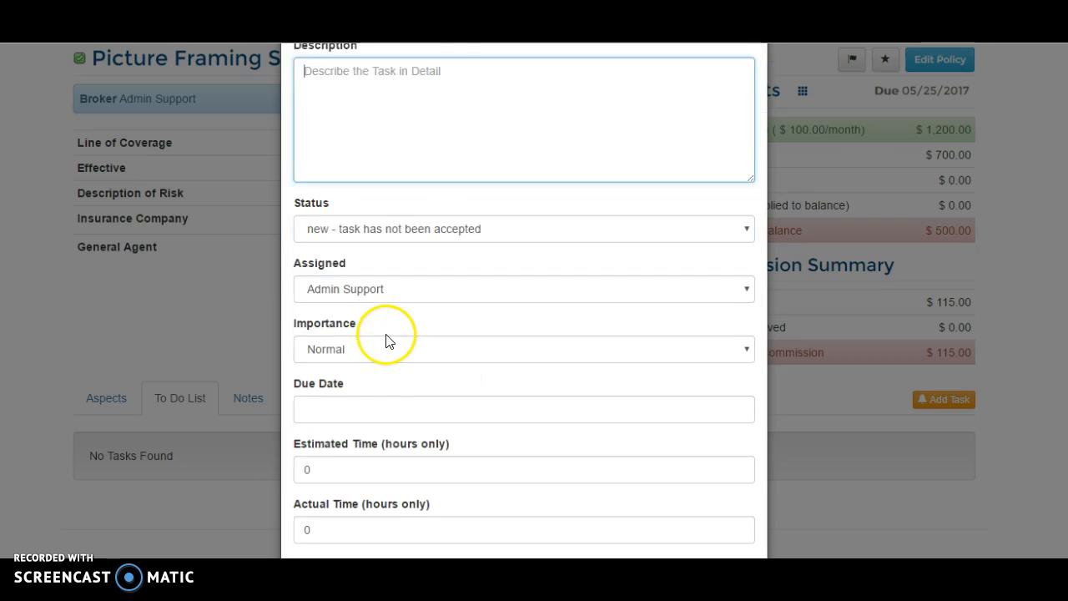
click(370, 284)
click(368, 283)
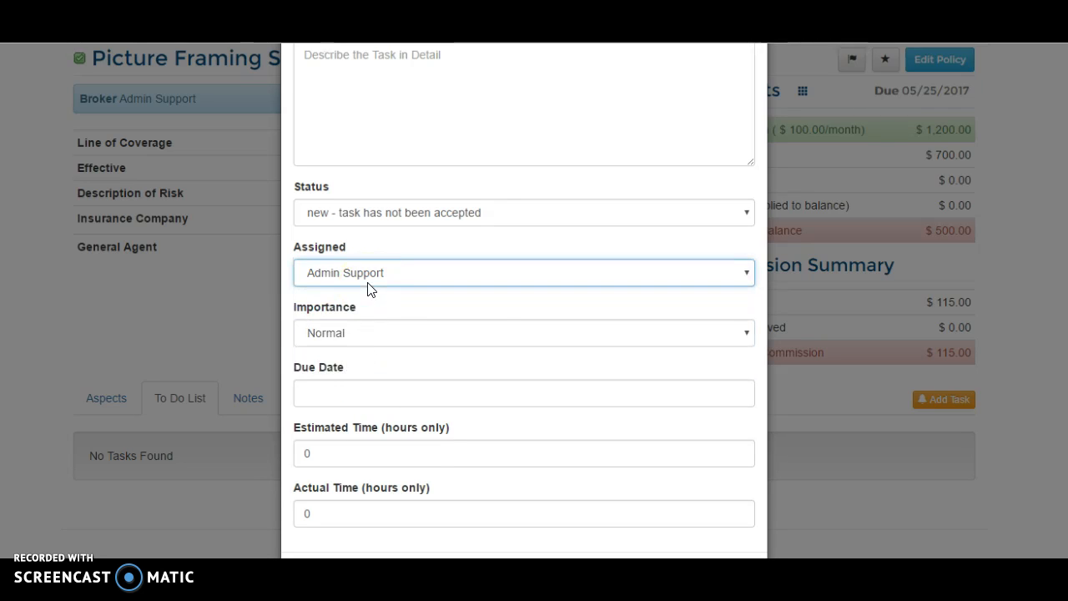
click(355, 392)
click(355, 341)
scroll(467, 442, down, 1)
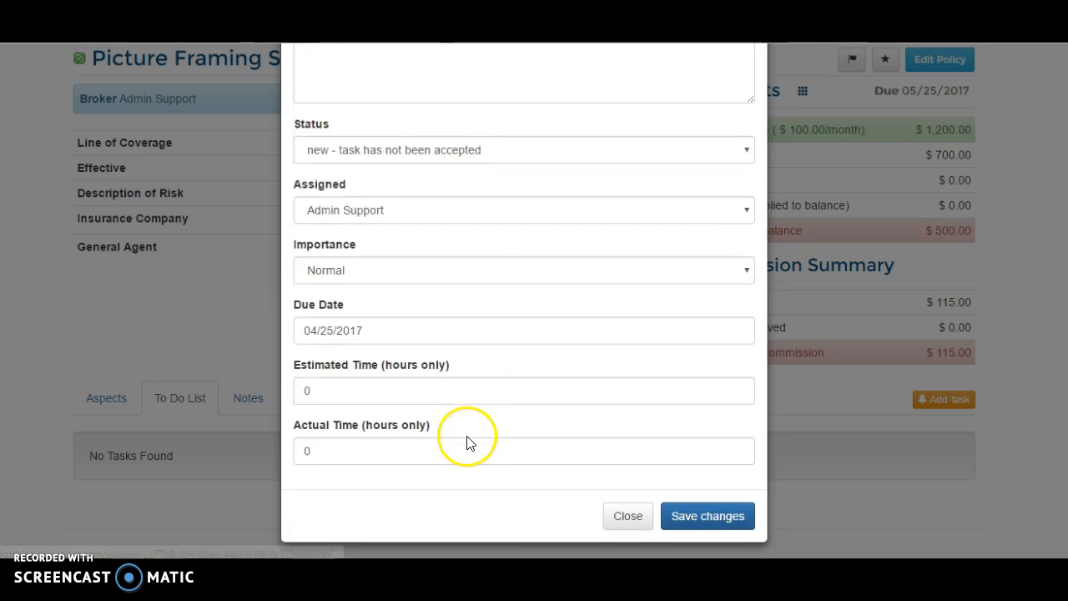
click(728, 514)
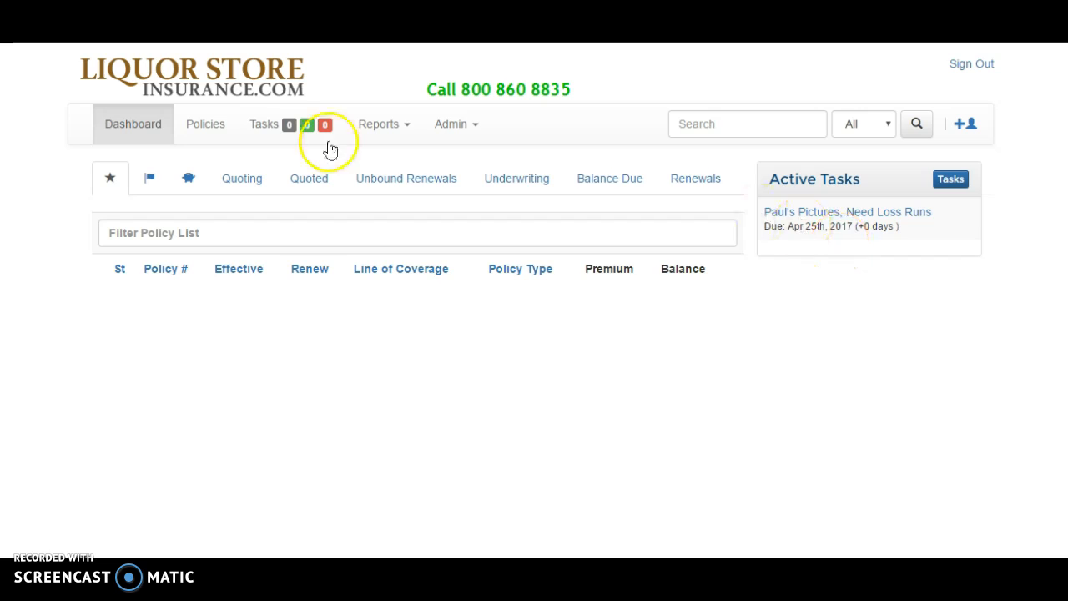
click(282, 128)
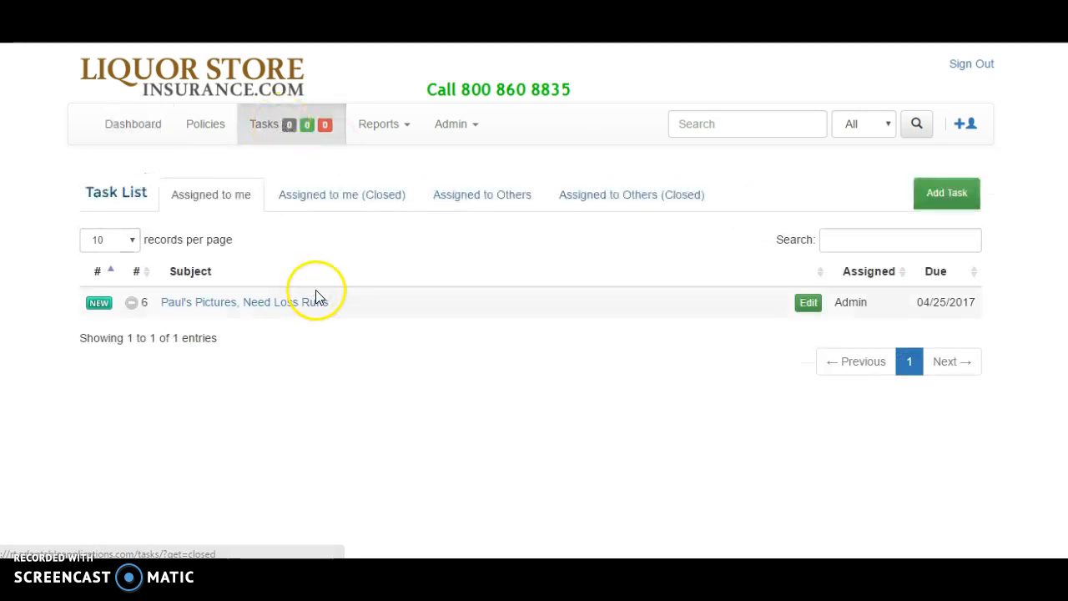
click(878, 239)
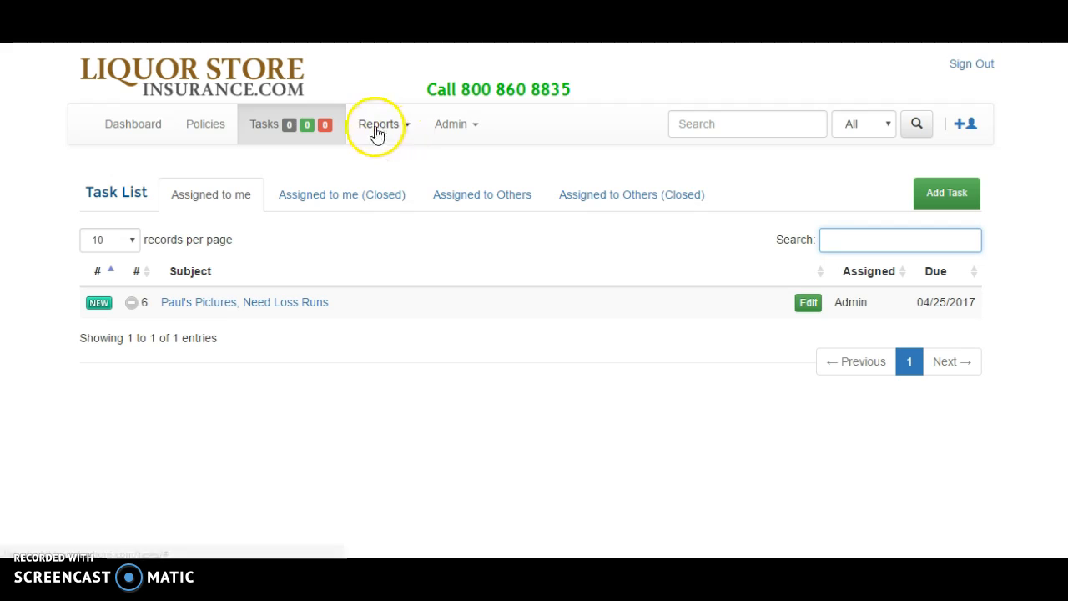
- Create a new system message with the subject "System Message" and the body text "Hooray!"
click(446, 130)
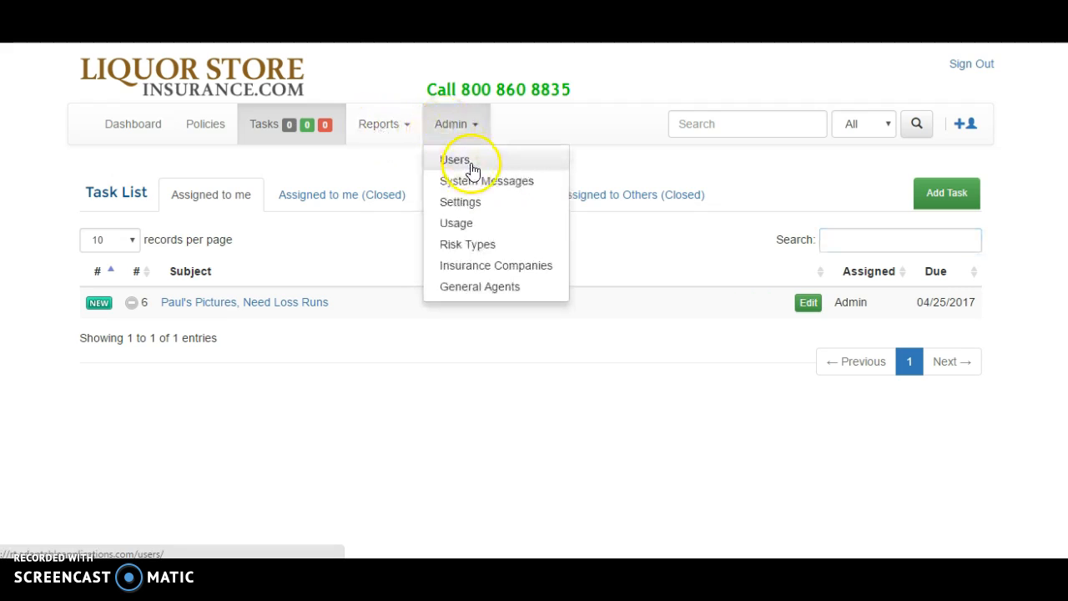
click(501, 190)
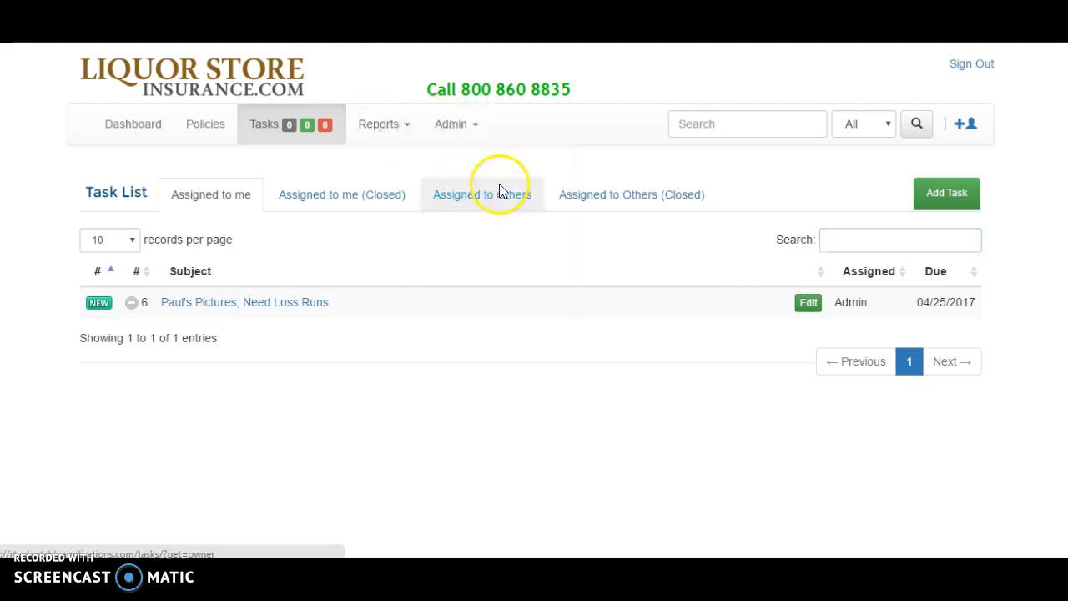
click(967, 191)
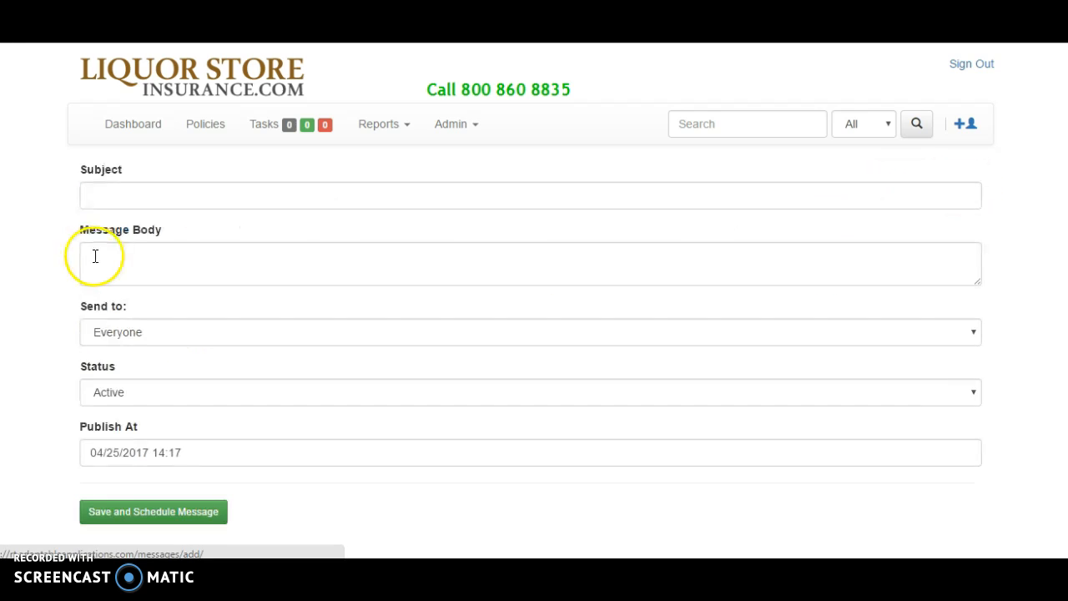
click(151, 194)
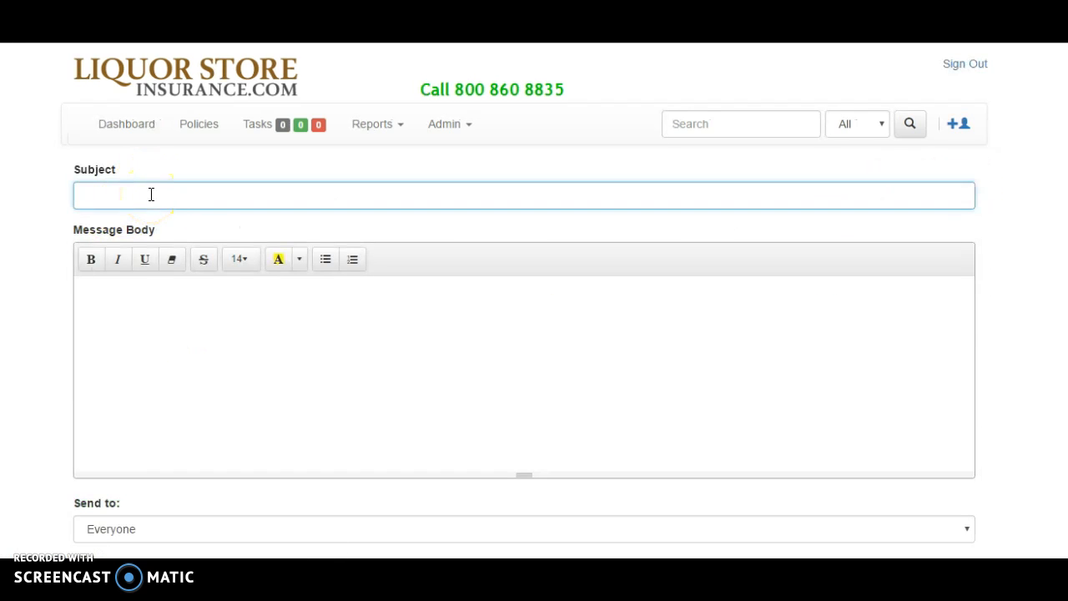
text(System Message)
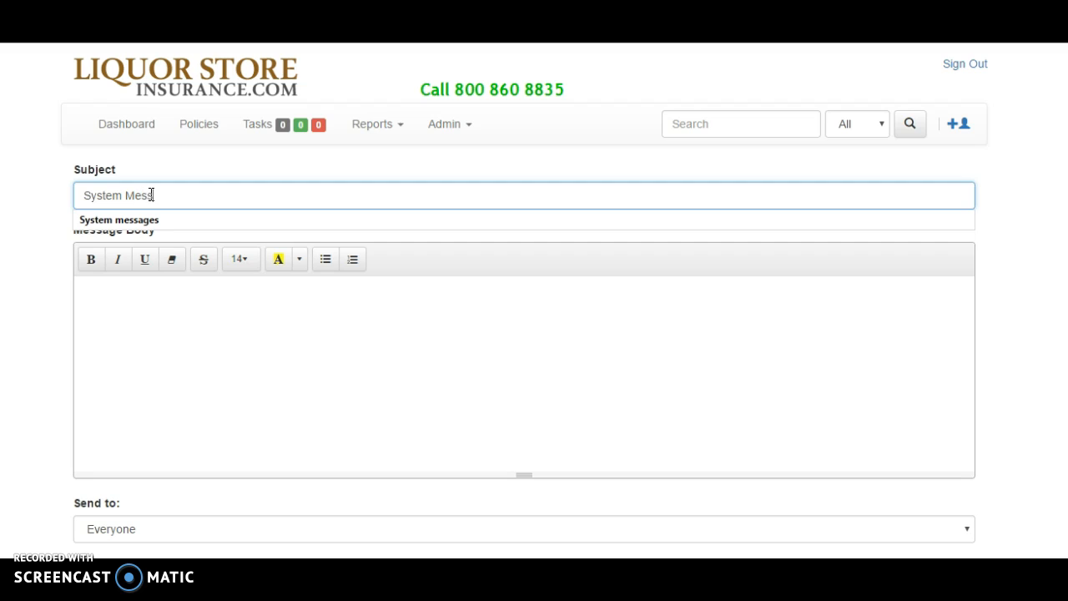
key(Tab)
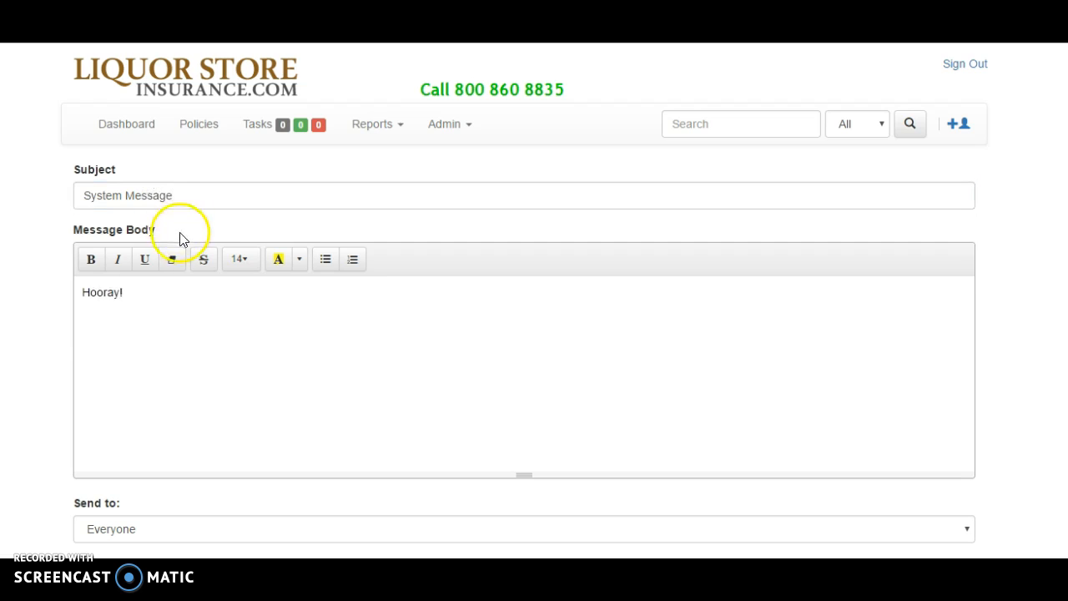
- Format "Hooray!" as bold, size 24 with yellow highlighting, and save and schedule the message for everyone
drag(149, 284, 36, 269)
click(91, 260)
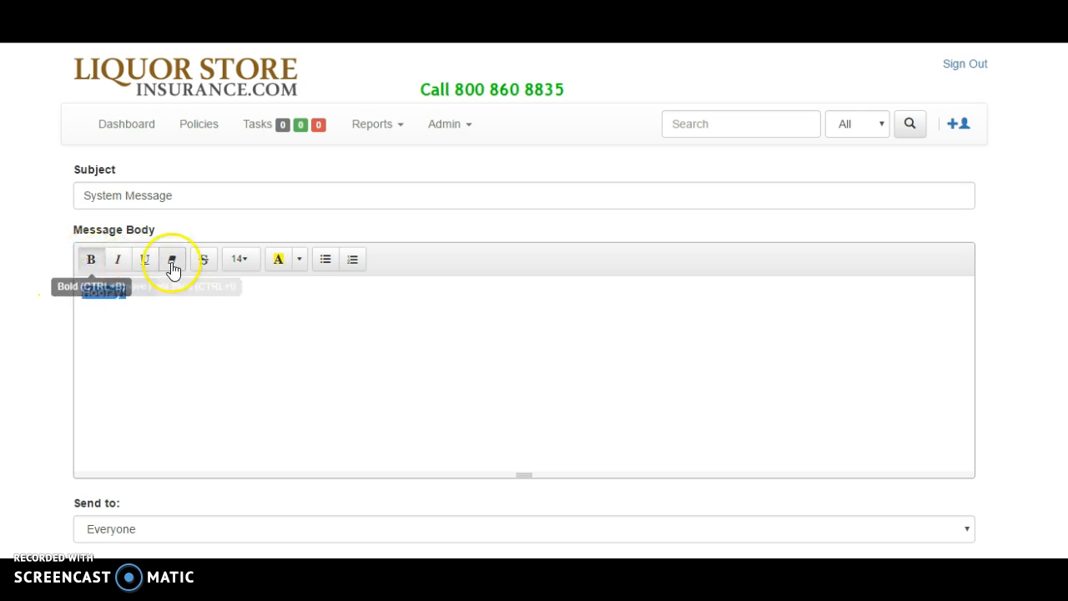
click(255, 266)
click(250, 436)
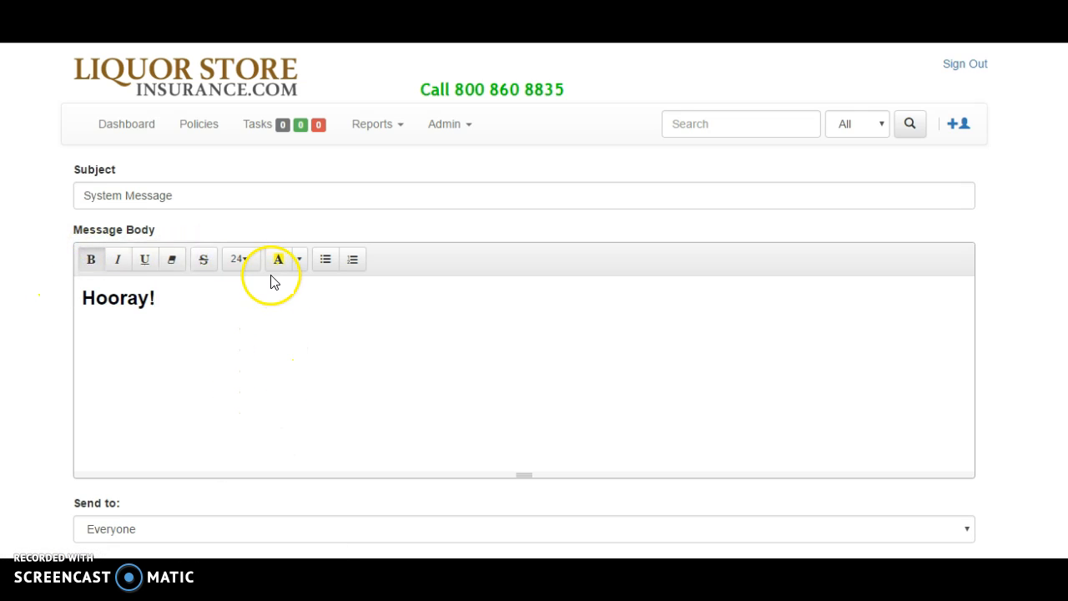
triple_click(138, 297)
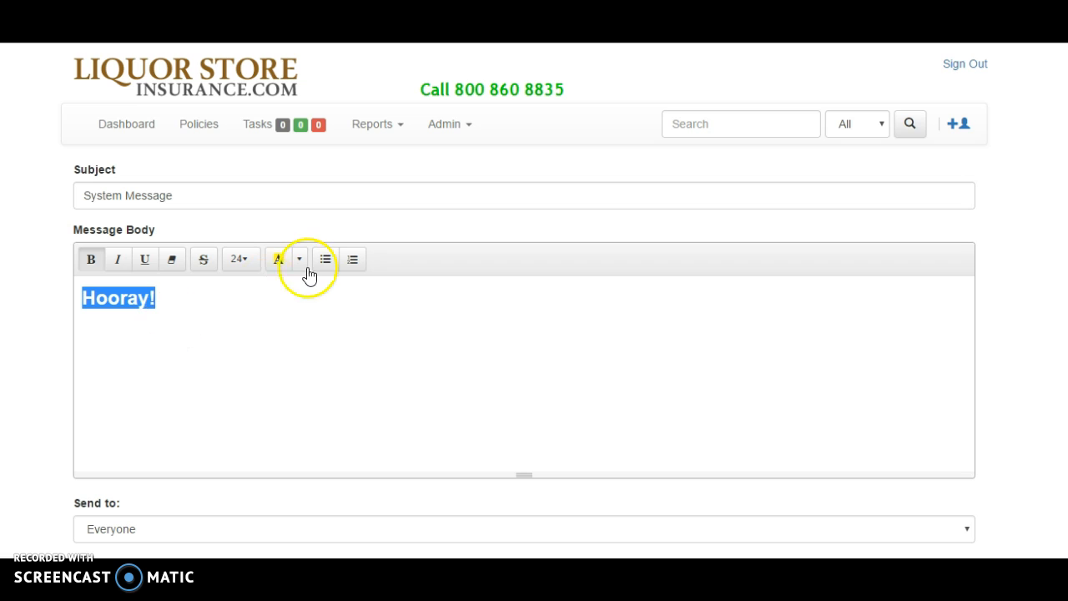
click(277, 260)
click(191, 373)
scroll(191, 373, down, 3)
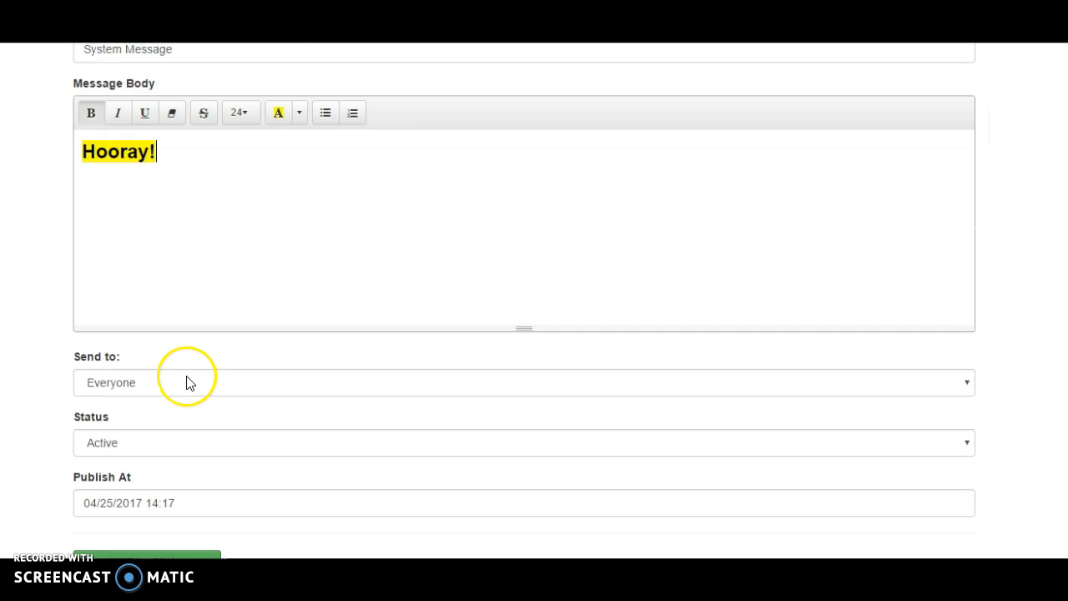
click(147, 484)
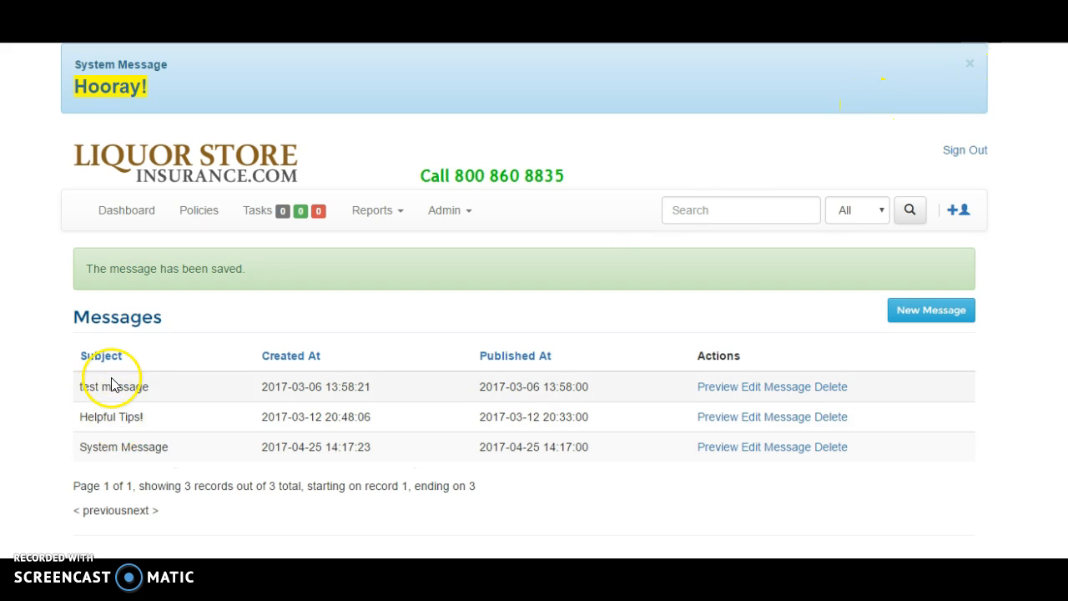
- Reopen the "System Message" entry for editing, check its publish date, save it again and dismiss its banner
click(754, 455)
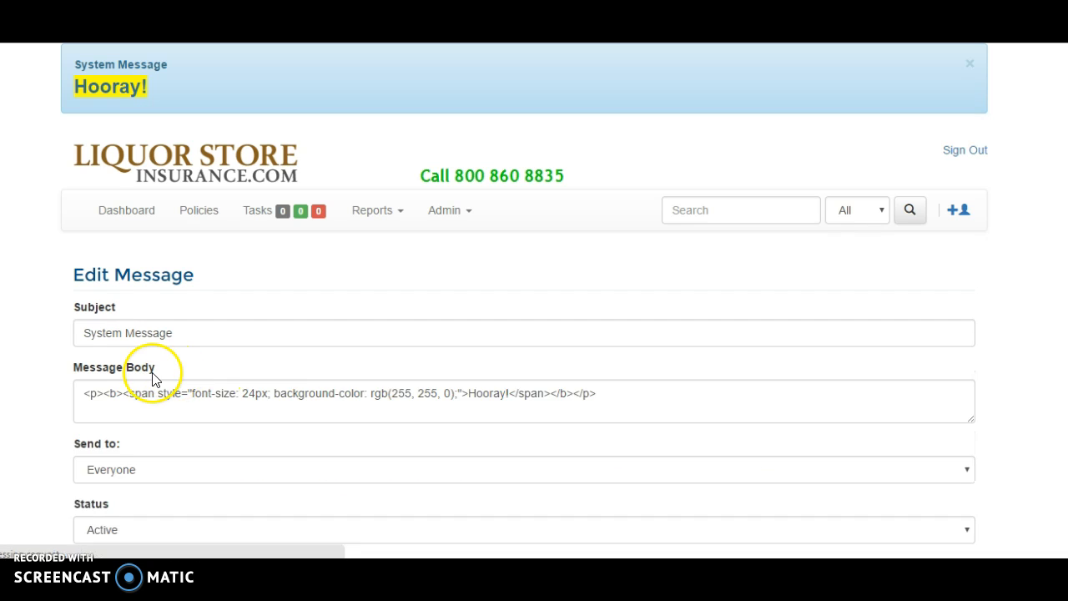
scroll(152, 416, down, 5)
click(133, 356)
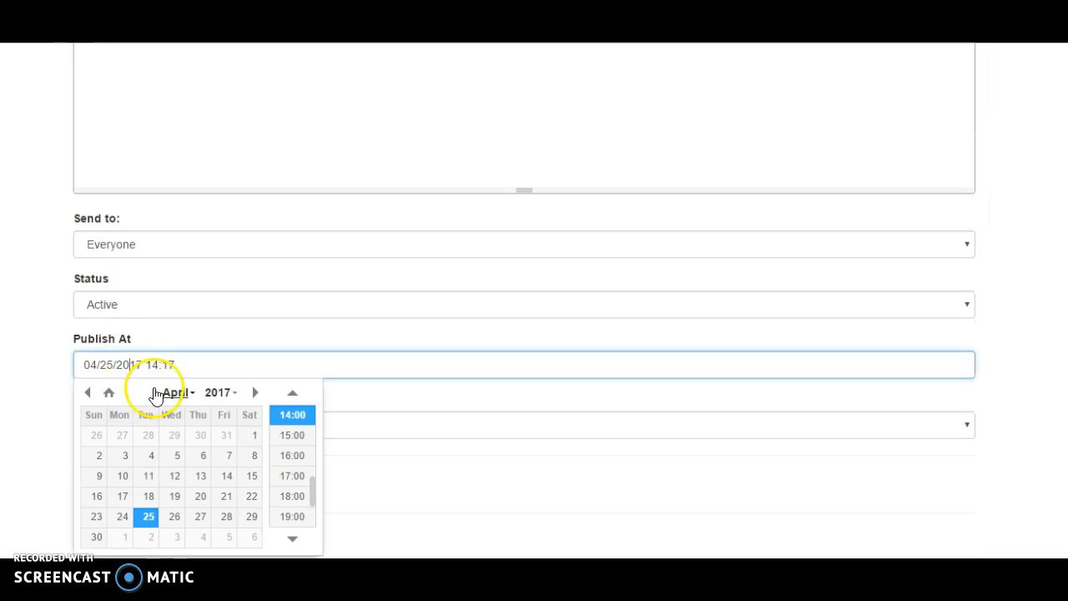
click(35, 362)
click(146, 484)
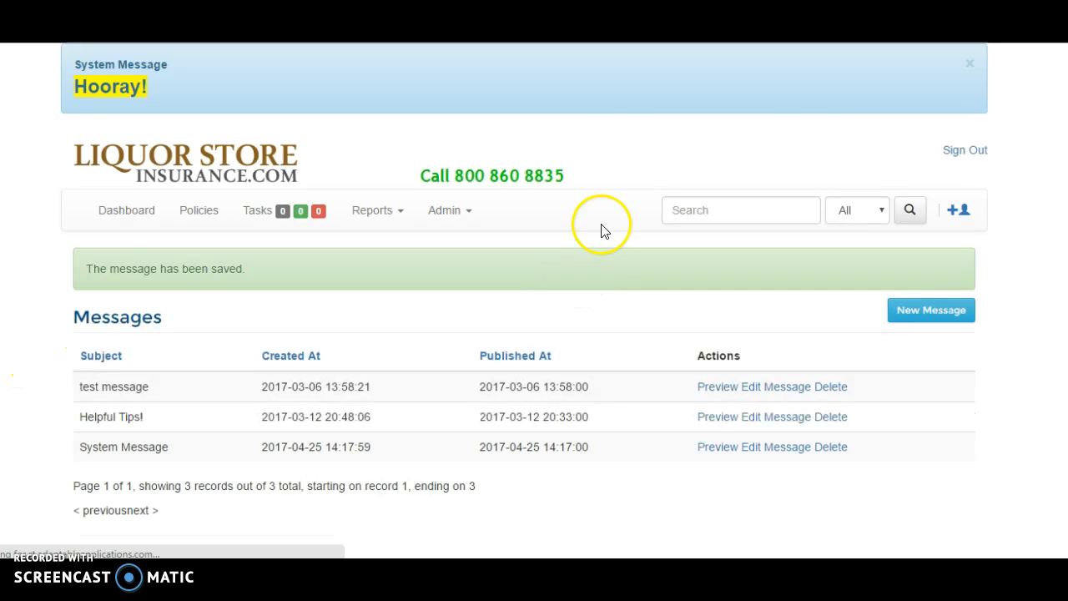
click(970, 65)
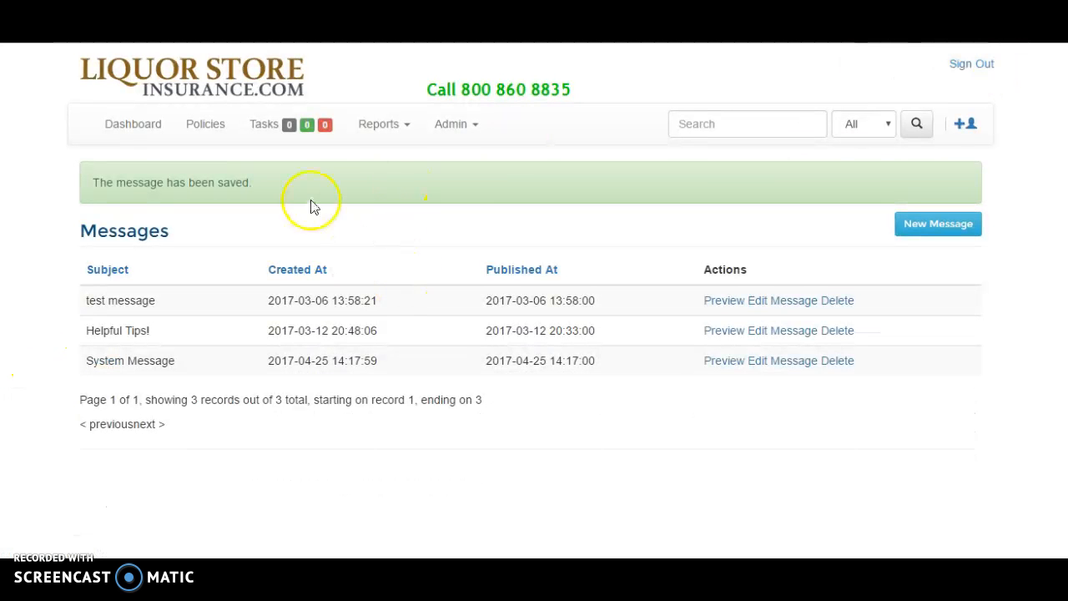
- Open the Total Premium Volume report and set its date range from 01/01/2017 to 05/01/2017
click(380, 127)
click(389, 166)
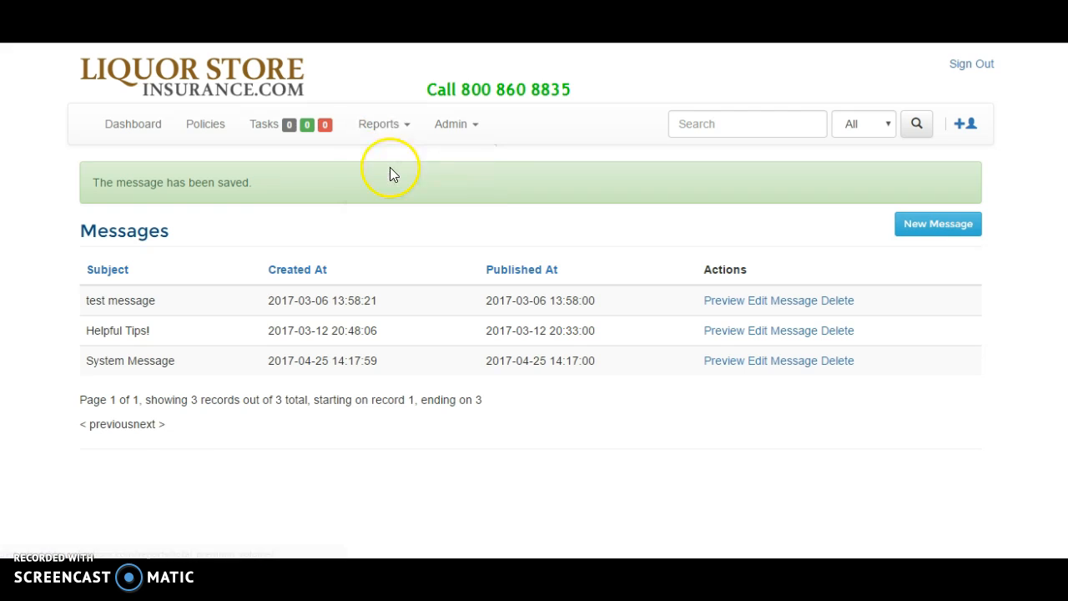
click(140, 238)
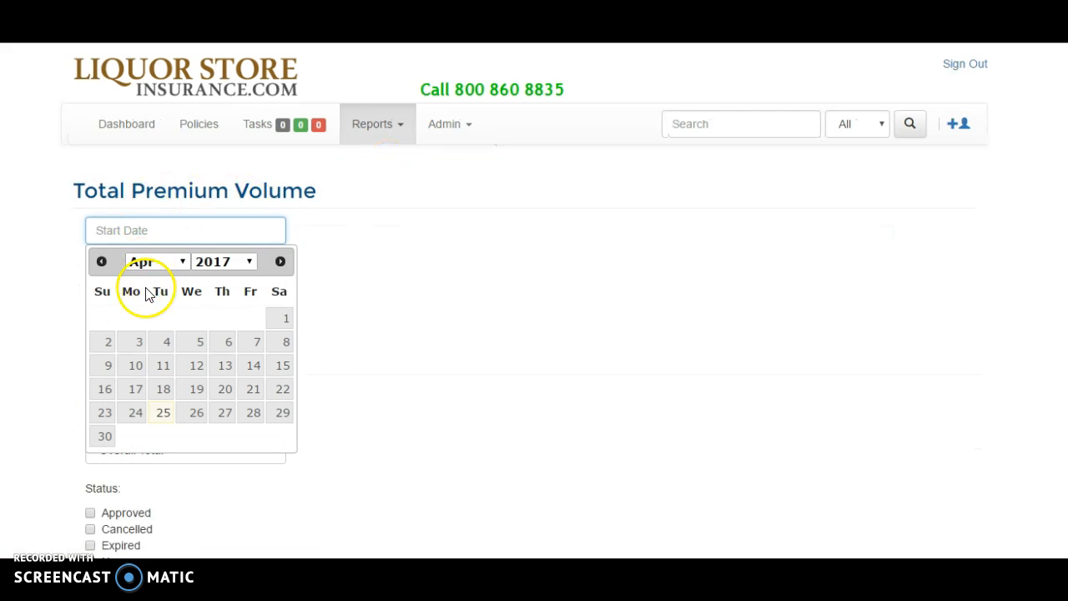
click(59, 279)
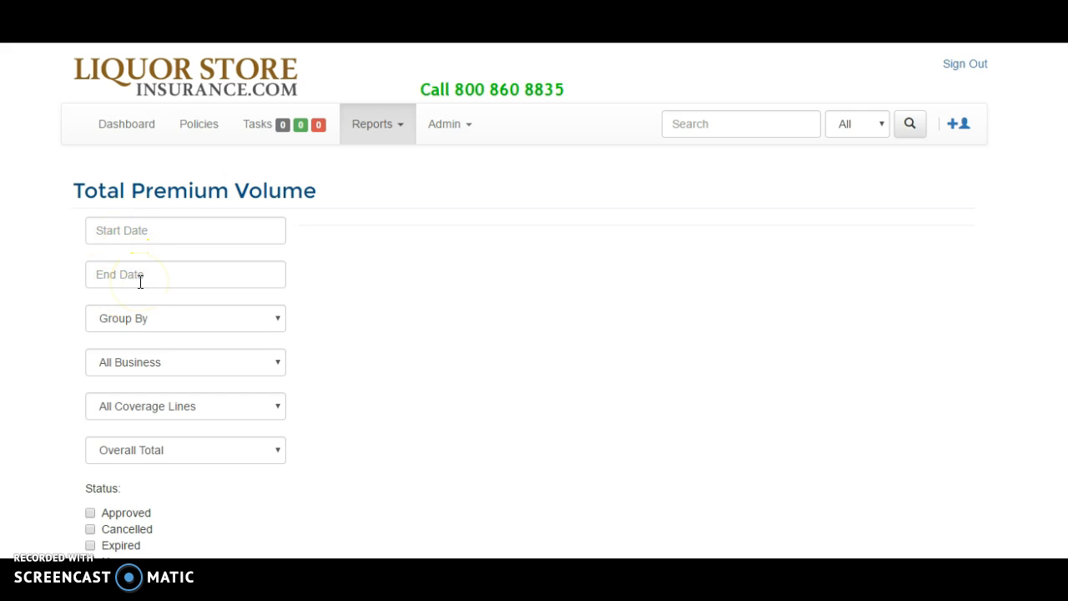
click(133, 229)
text(01/0)
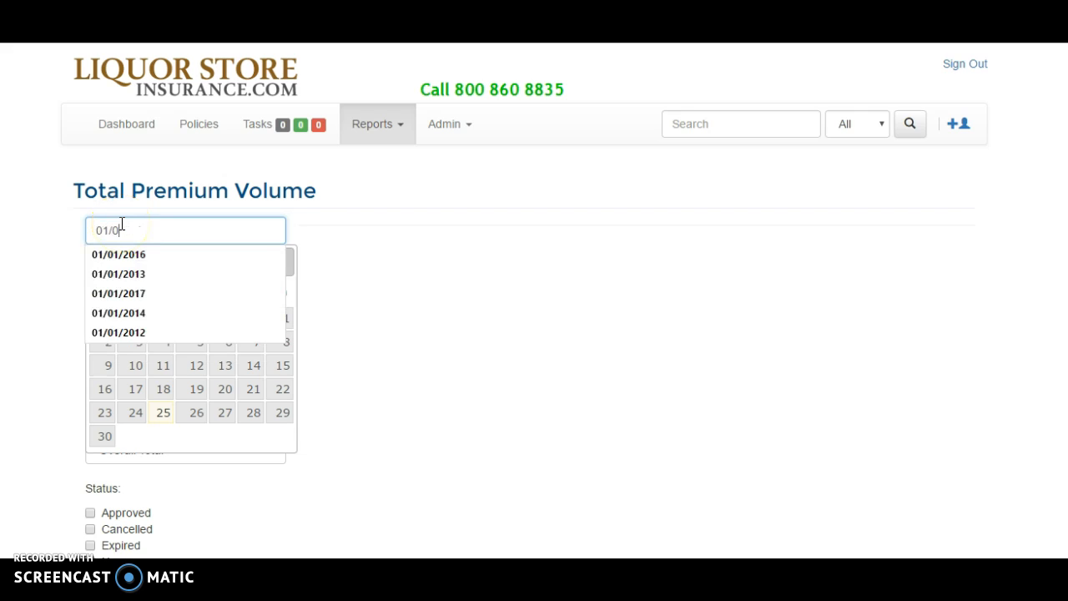
text(1/2017)
key(Tab)
text(05/01/2017)
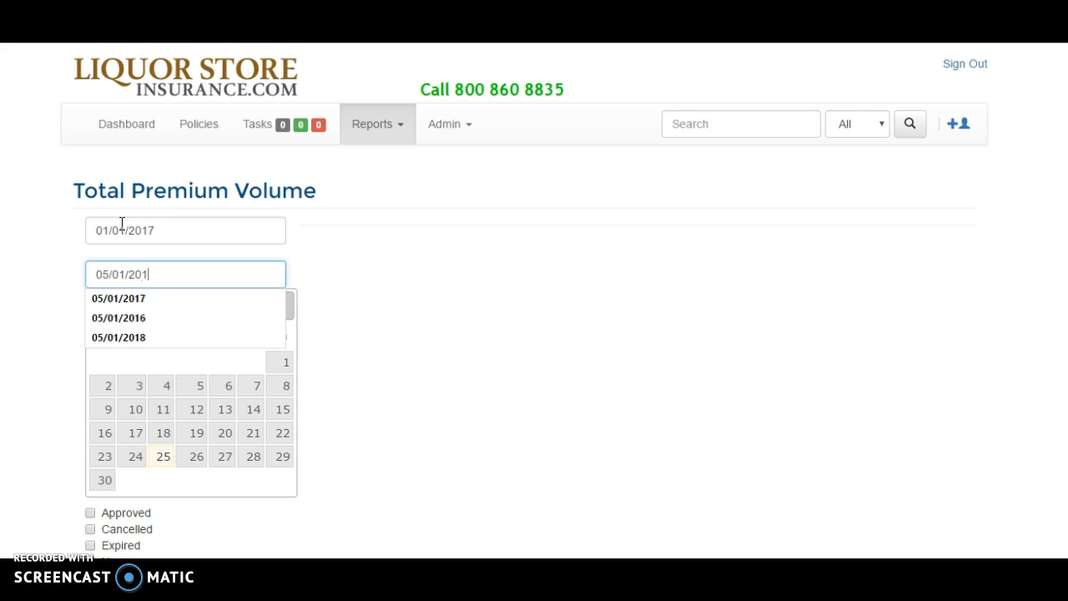
- Group the report by Policy Source, limit it to New Business and choose Monthly Total
key(Tab)
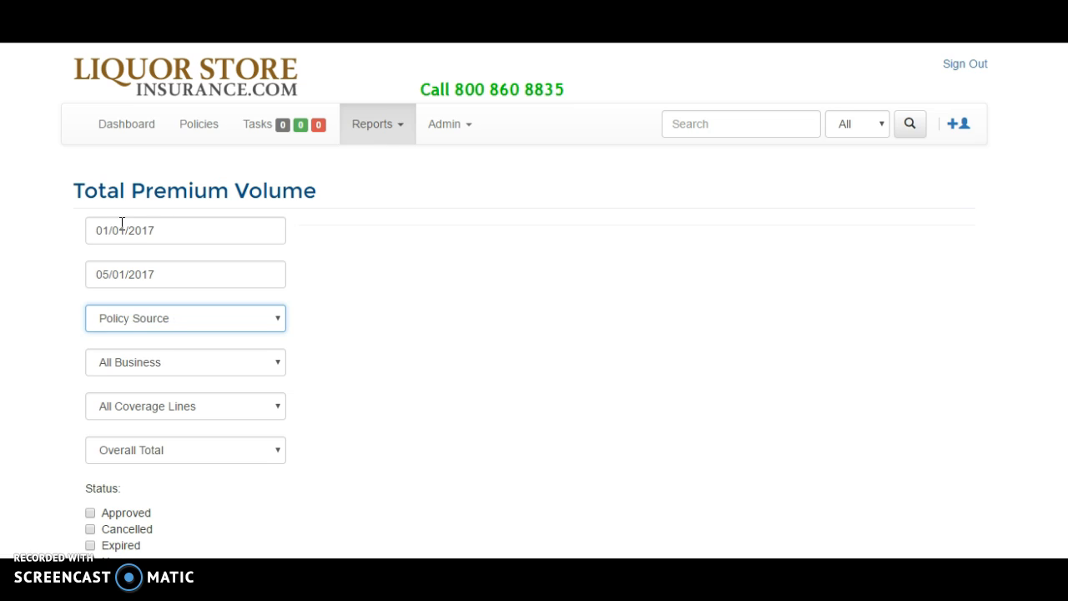
key(Tab)
key(Tab)
key(Tab)
key(Down)
key(Tab)
- Include the Approved and Pending Underwriting statuses, run the report and review its chart and monthly table
scroll(13, 358, down, 2)
click(91, 363)
click(90, 428)
click(125, 532)
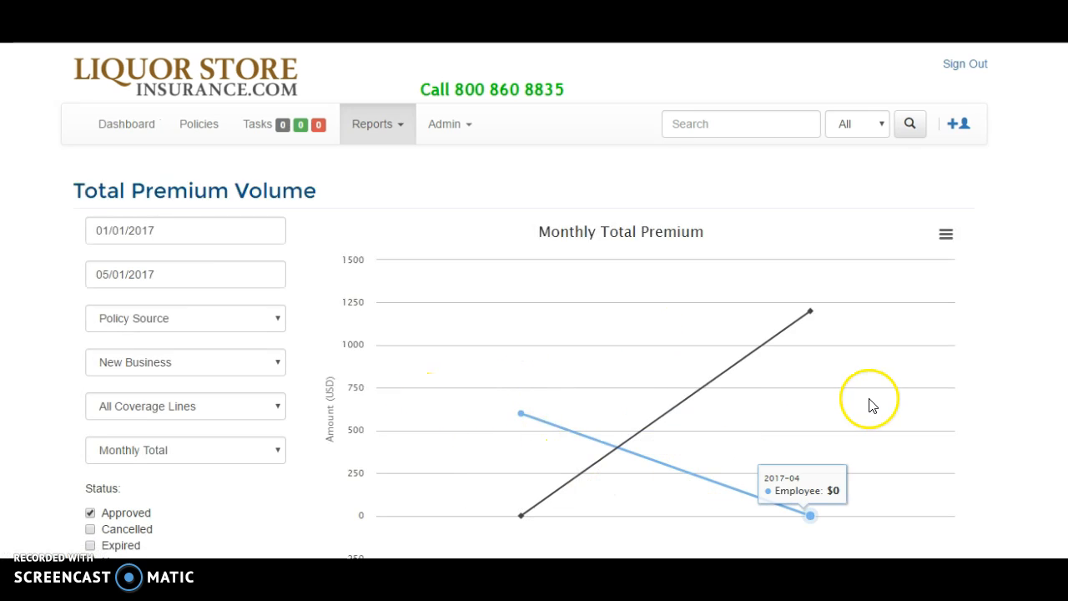
scroll(962, 357, down, 2)
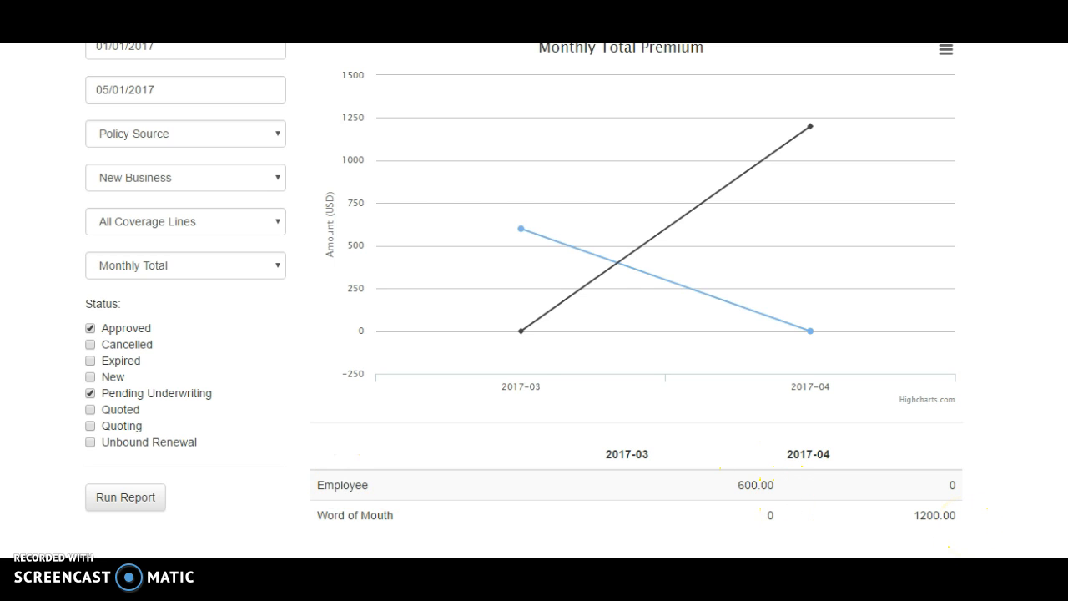
scroll(348, 443, up, 2)
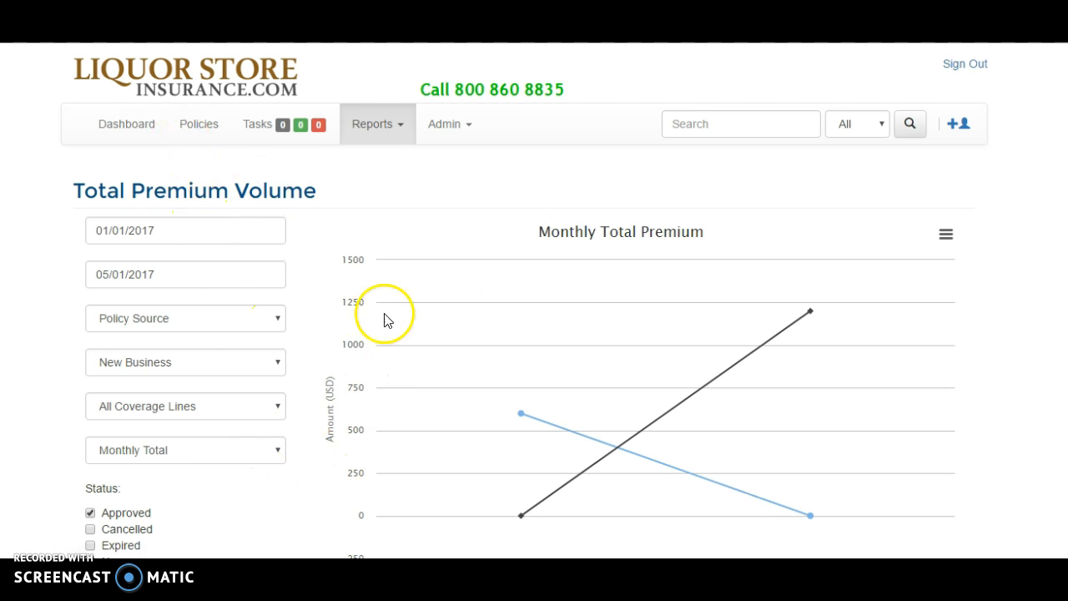
- Search for "Person" with the category limited to Person and look through the list of results
click(863, 130)
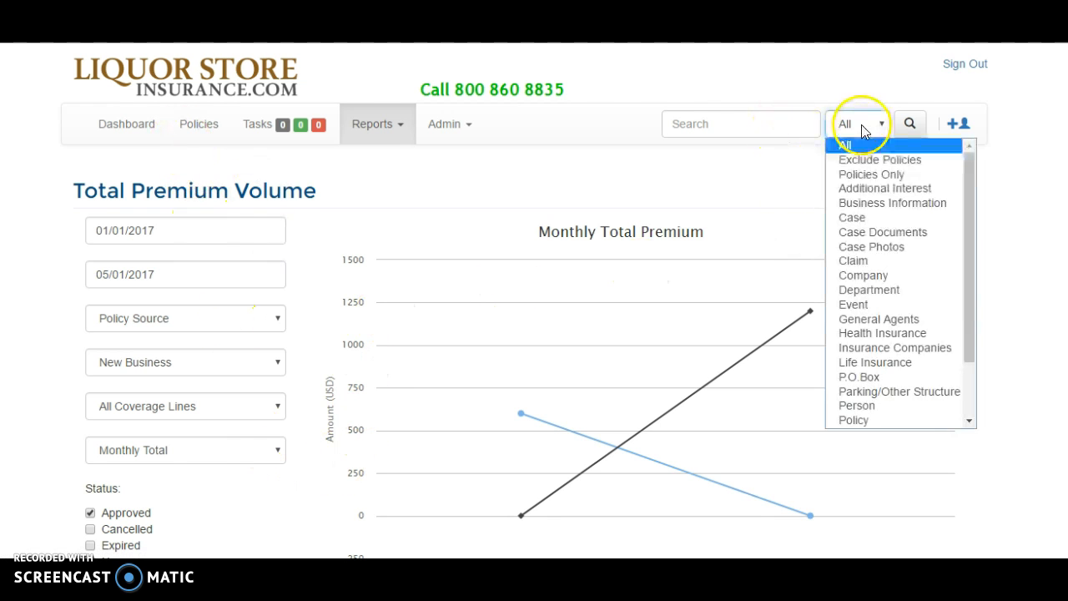
click(721, 122)
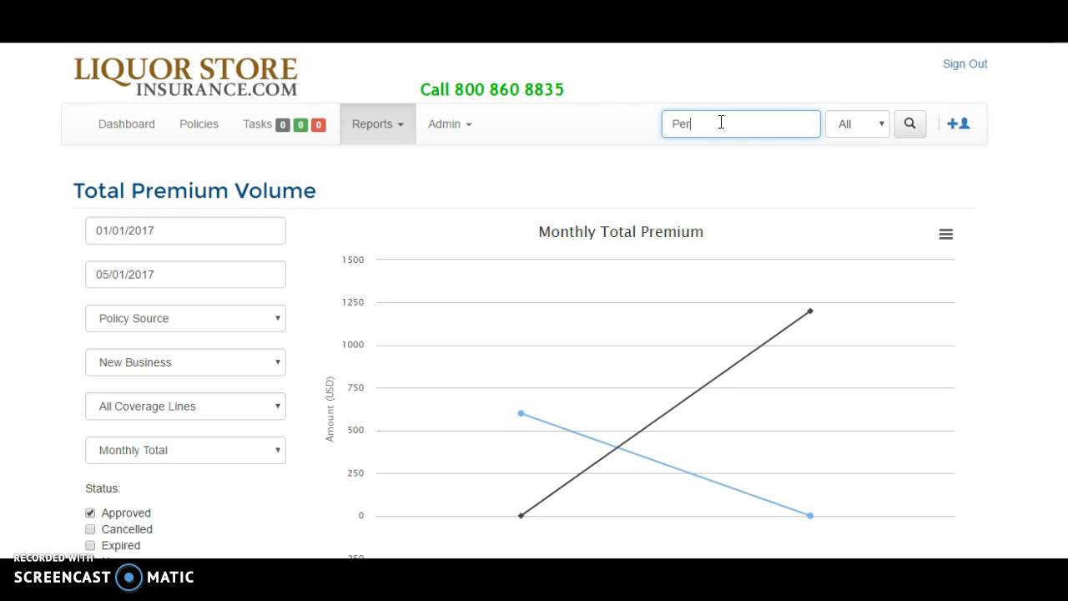
click(863, 125)
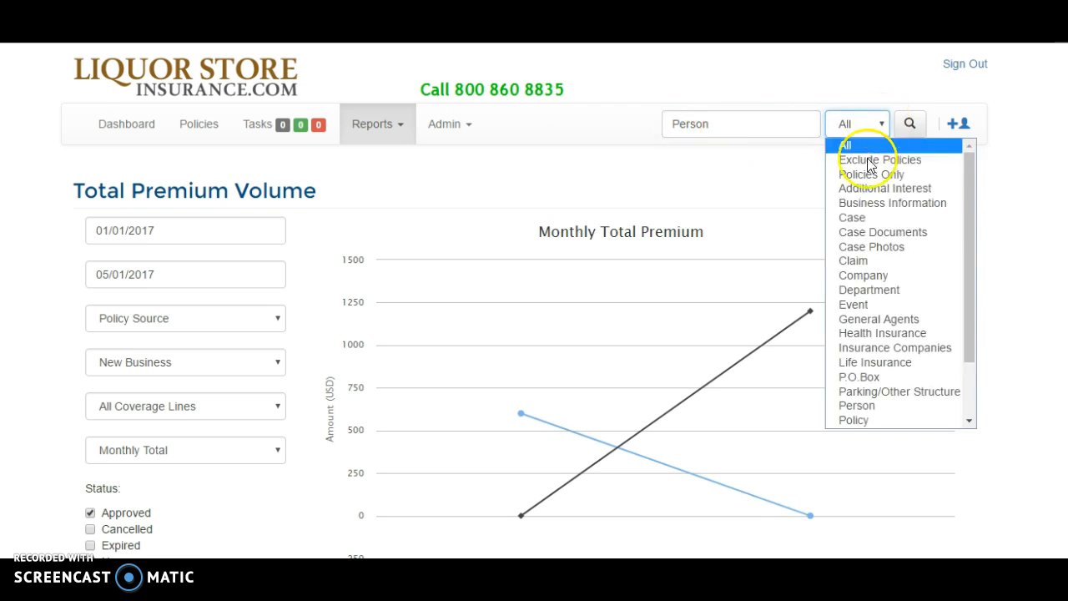
click(868, 405)
click(910, 125)
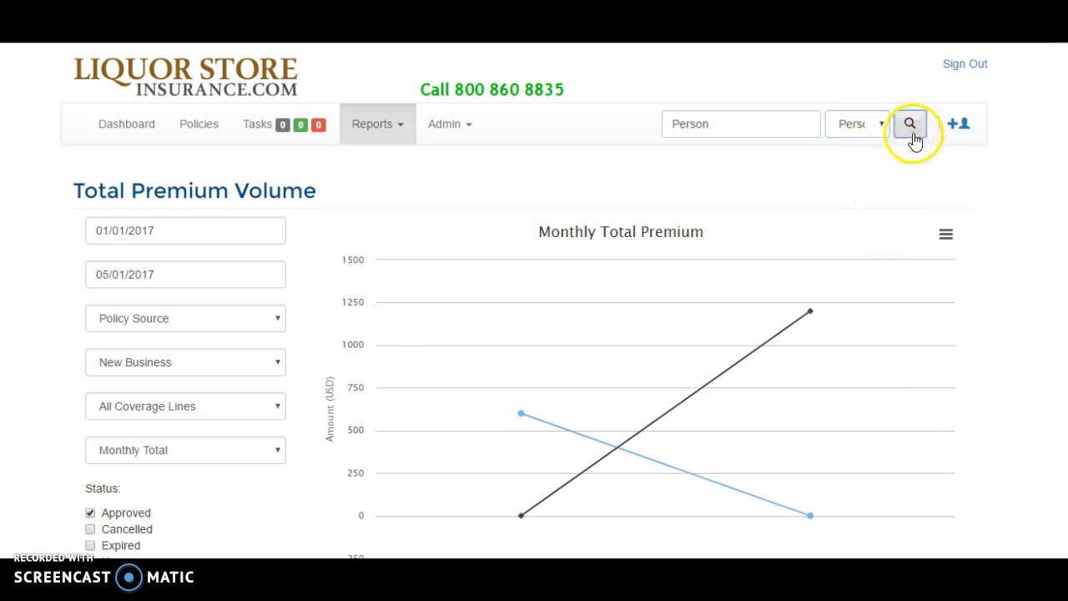
scroll(300, 262, down, 6)
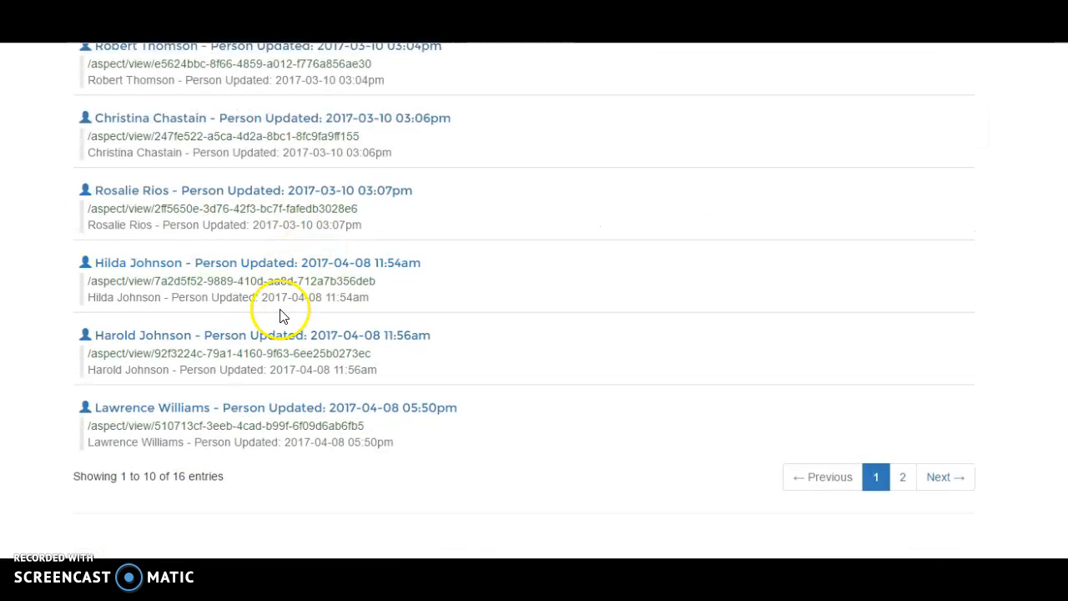
scroll(281, 310, up, 6)
- Search the Claim category for "Claim" and open the fire loss claim dated 04/27/2017
click(782, 123)
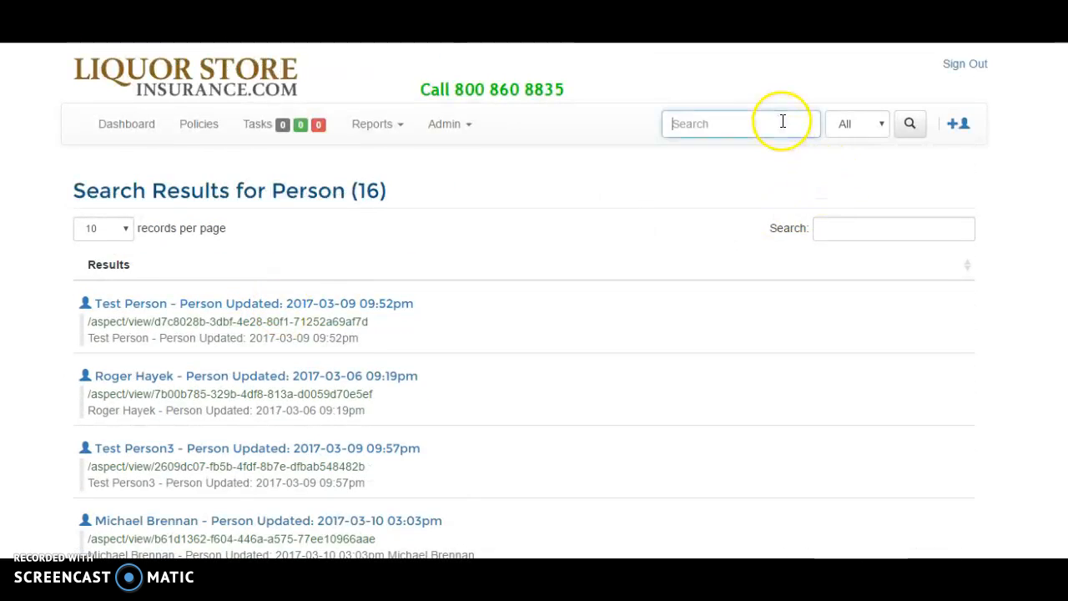
click(881, 125)
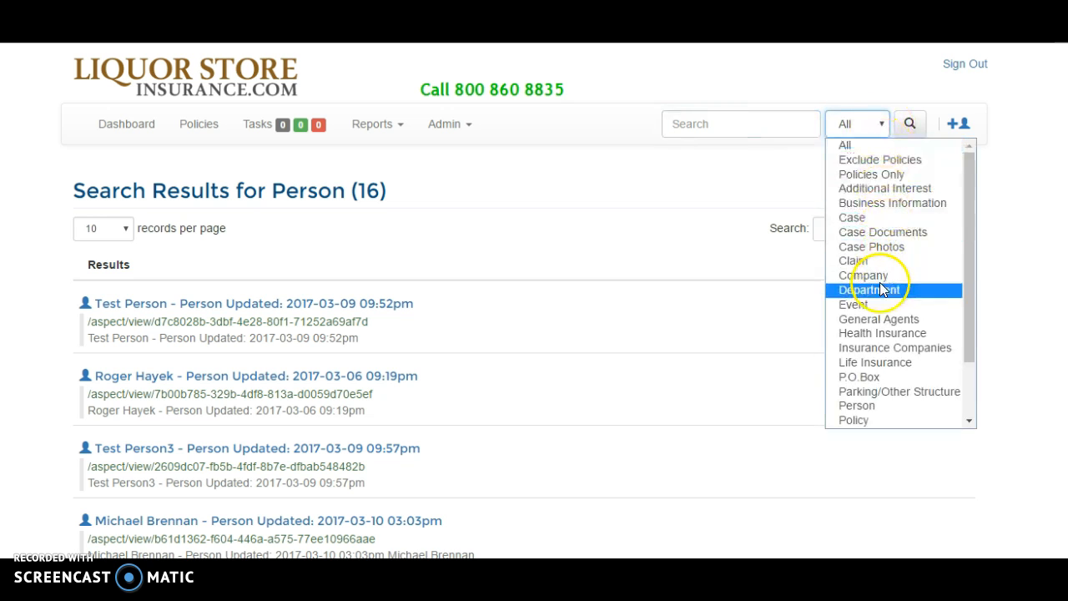
click(853, 261)
click(738, 125)
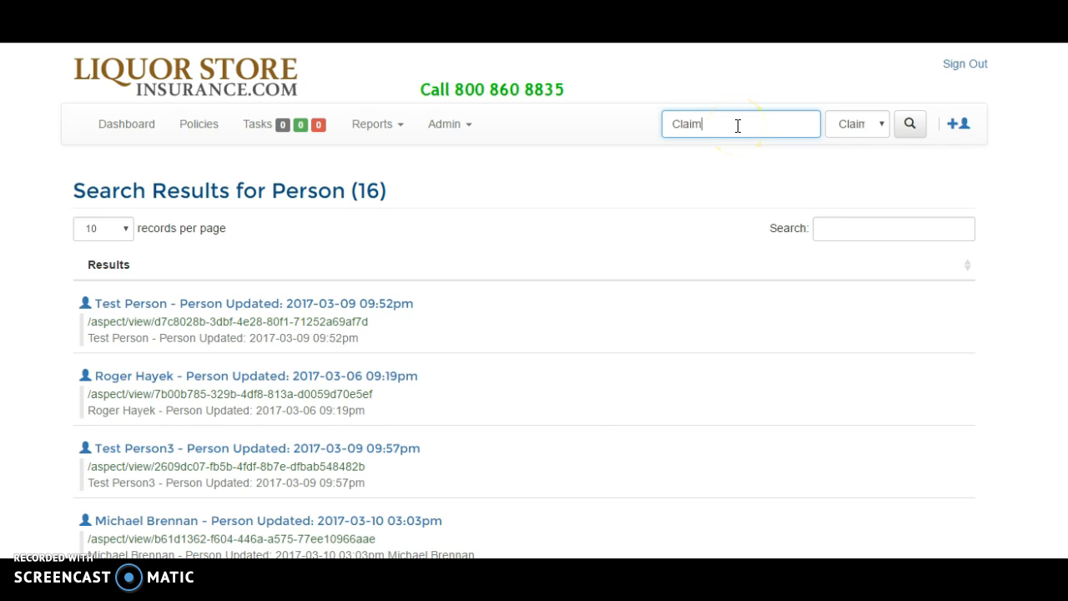
key(Return)
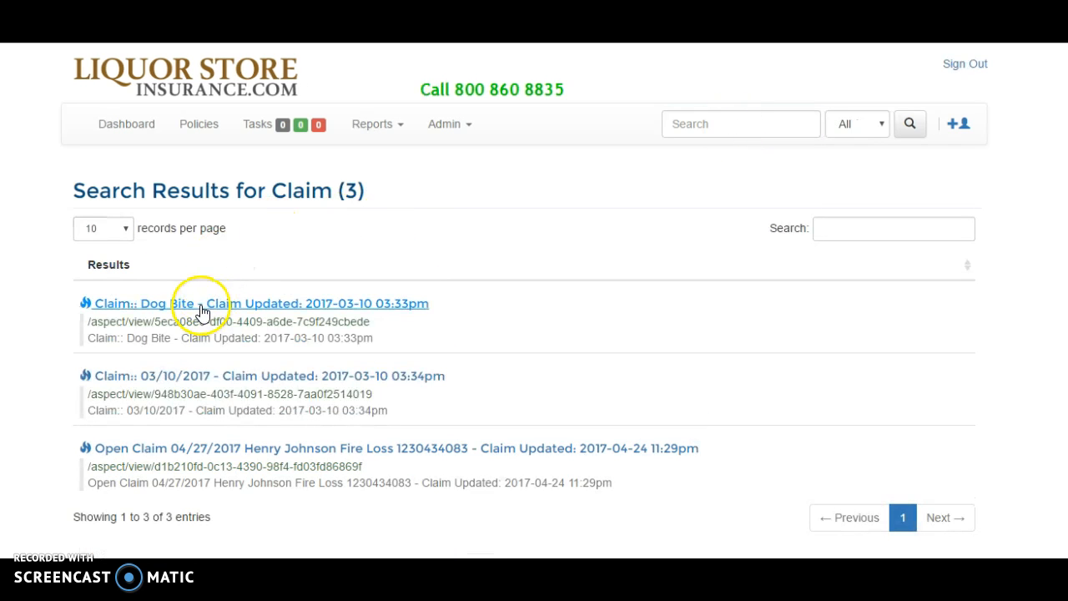
click(284, 454)
scroll(207, 236, down, 2)
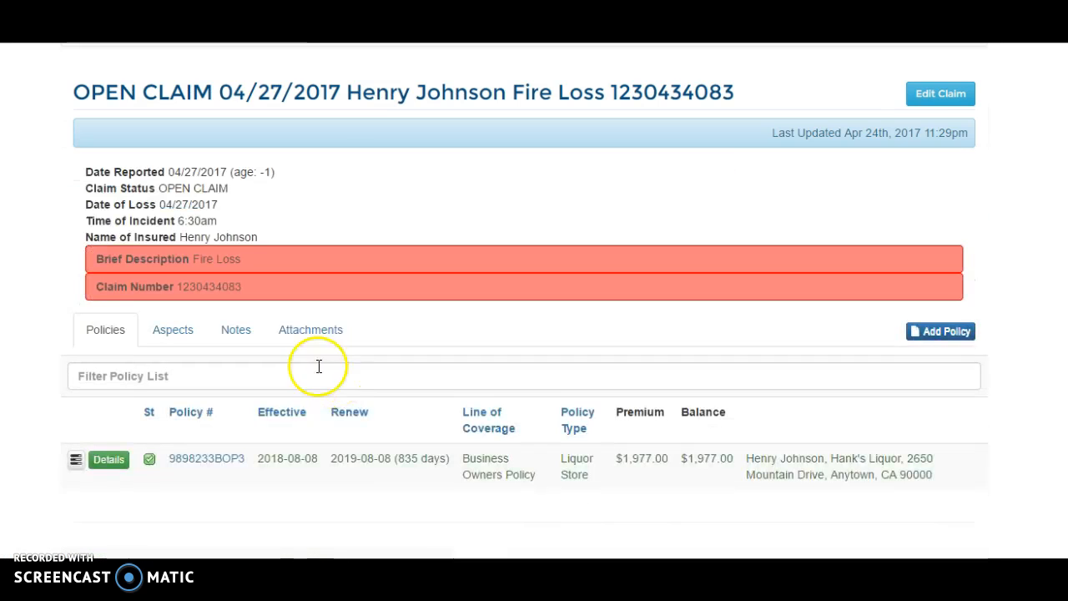
- Open the Business Owners Policy linked to the claim and review its details and aspects
click(190, 451)
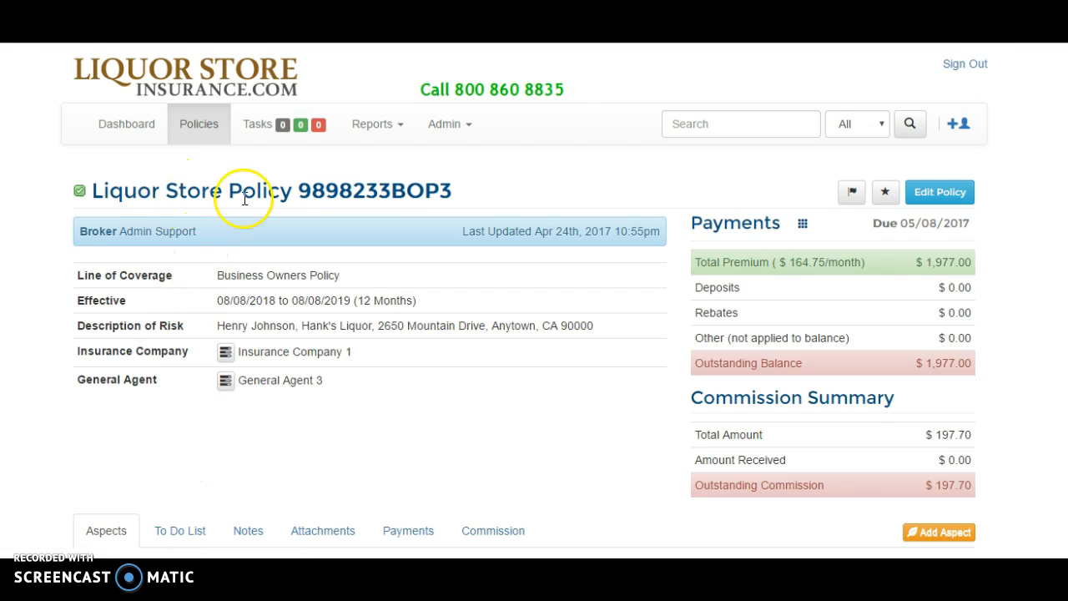
scroll(352, 203, down, 4)
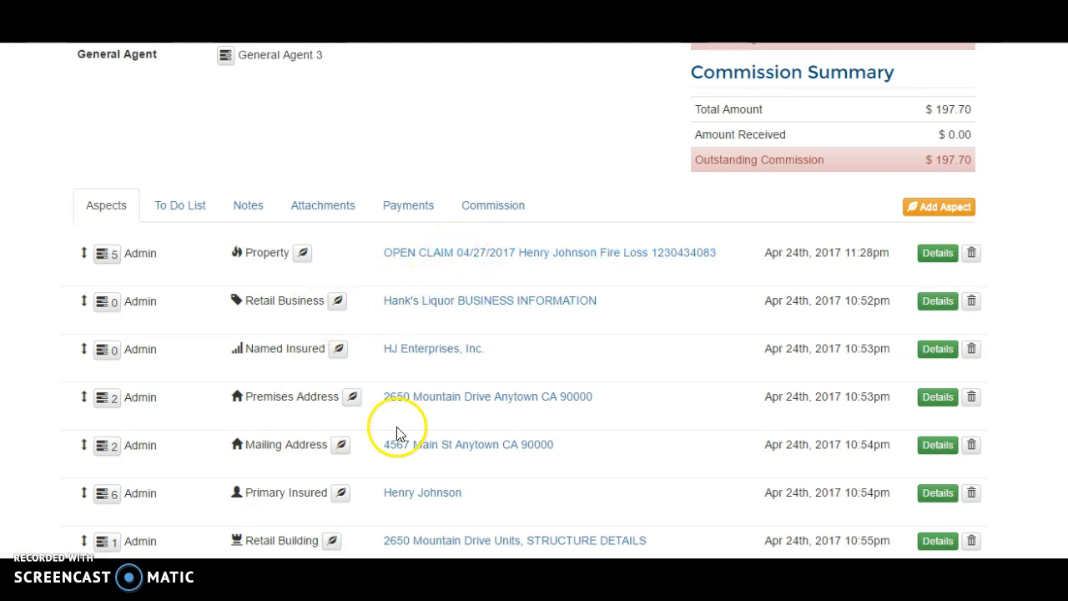
scroll(433, 455, down, 1)
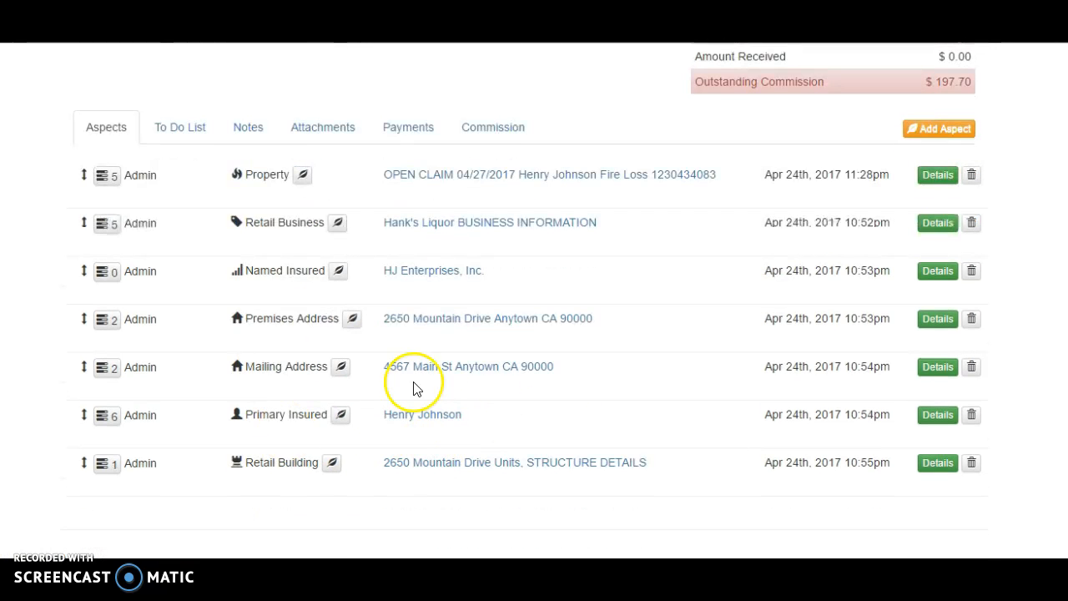
- Reopen the fire loss claim from the policy's aspects and check its notes and attachments
click(496, 177)
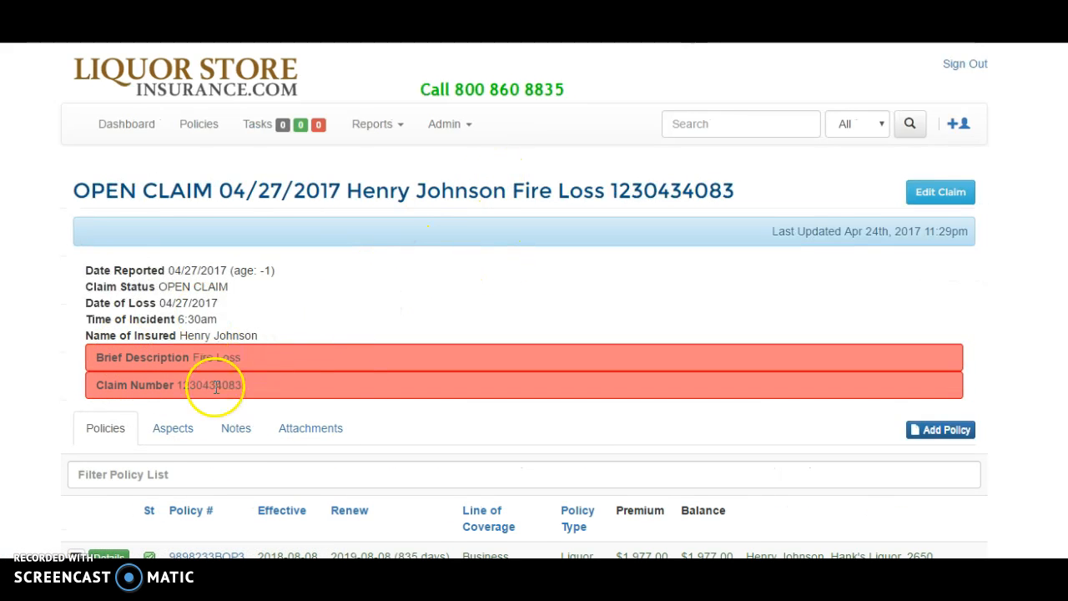
click(233, 427)
scroll(425, 453, down, 4)
scroll(332, 283, down, 1)
scroll(330, 286, up, 3)
click(325, 242)
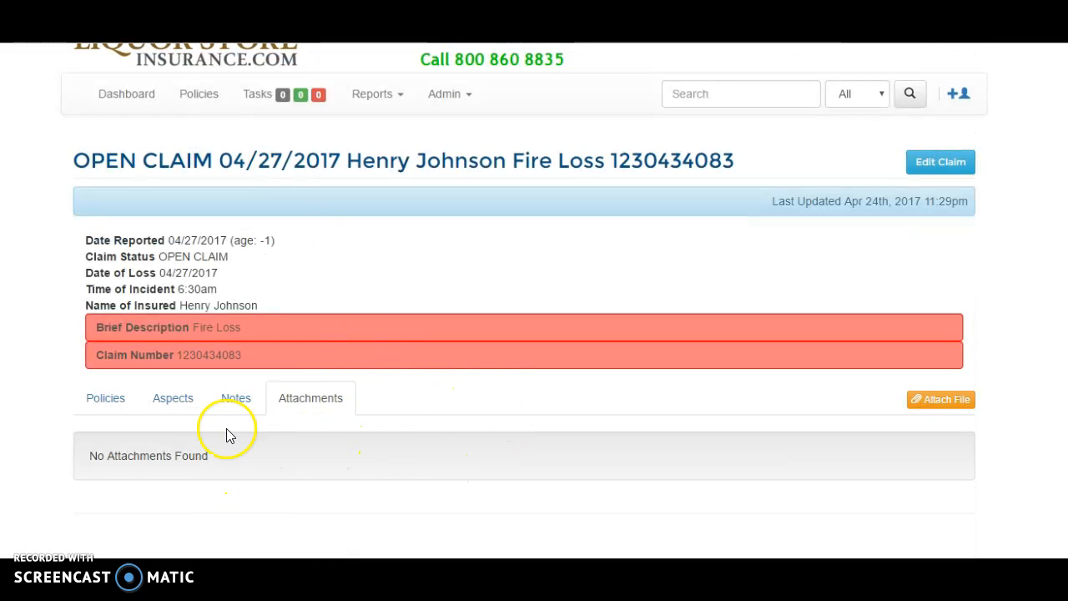
- Review the claim's aspects, including the adjuster, plaintiff attorney, insured and contractors
click(188, 403)
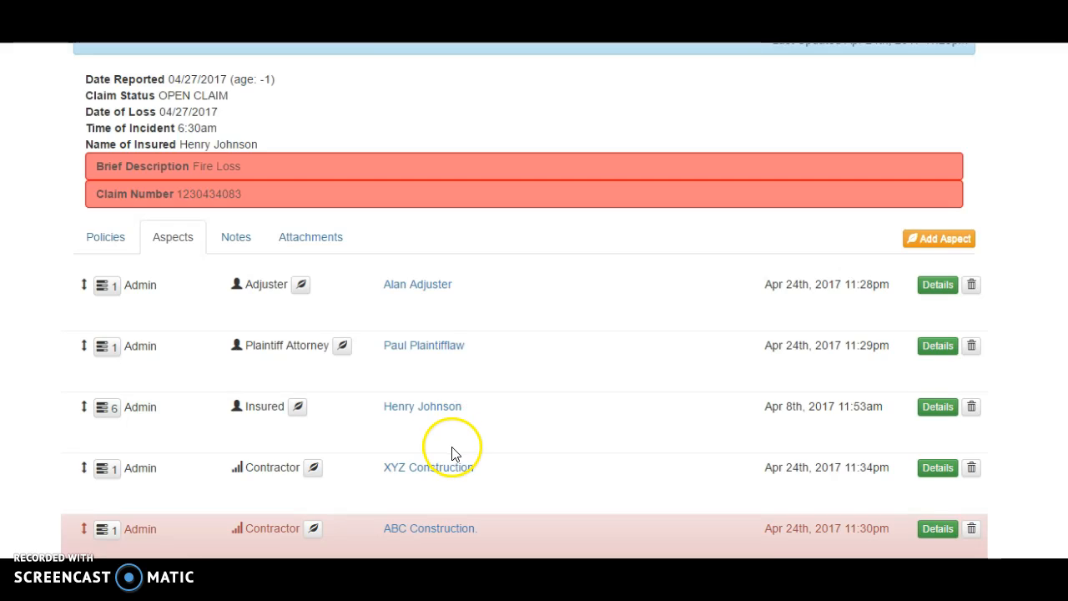
scroll(451, 455, down, 1)
scroll(95, 407, up, 3)
- Open the Business Owners Policy from the claim's linked policies, then star and flag it
click(94, 405)
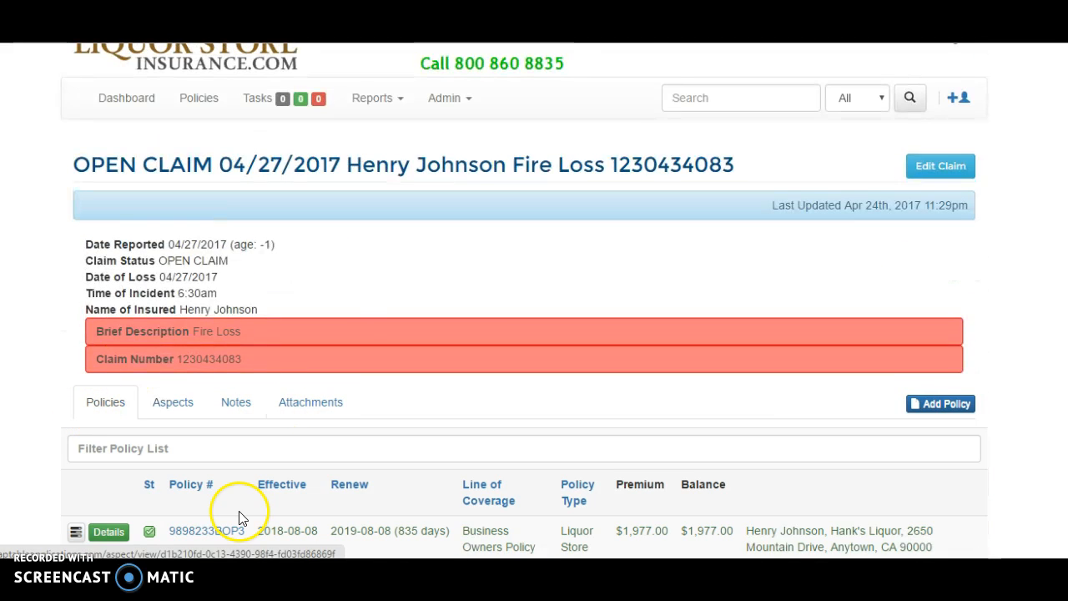
scroll(238, 508, down, 2)
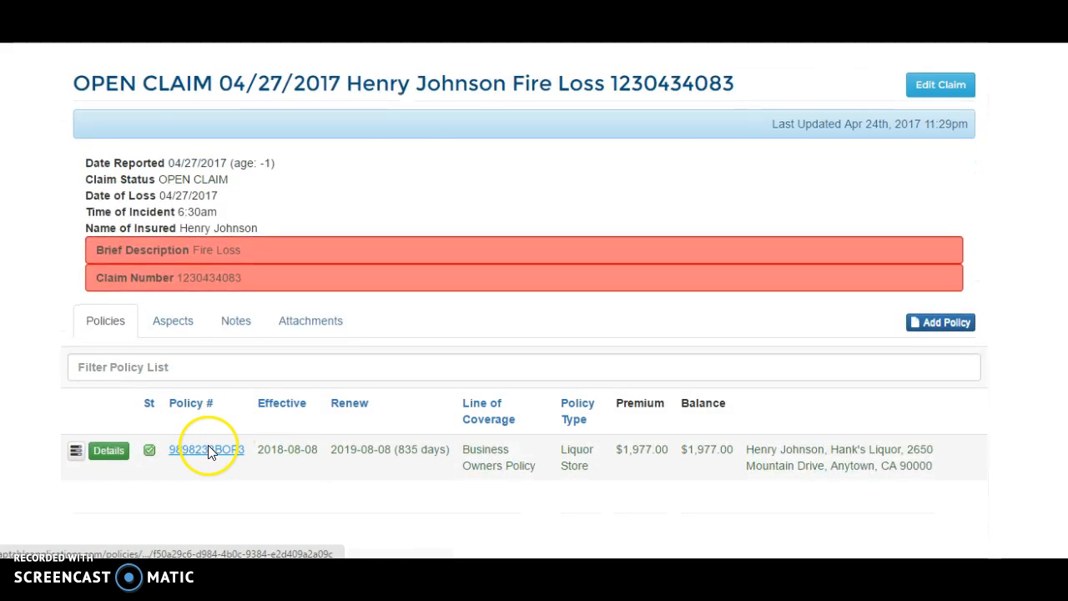
click(207, 450)
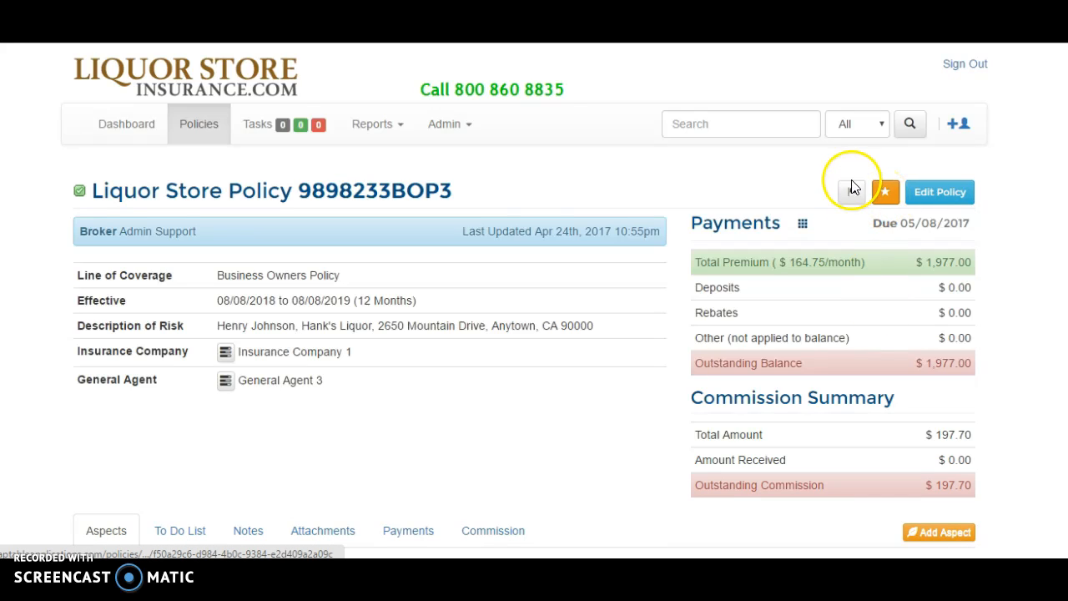
- Check the starred and flagged policy lists on the dashboard
click(123, 124)
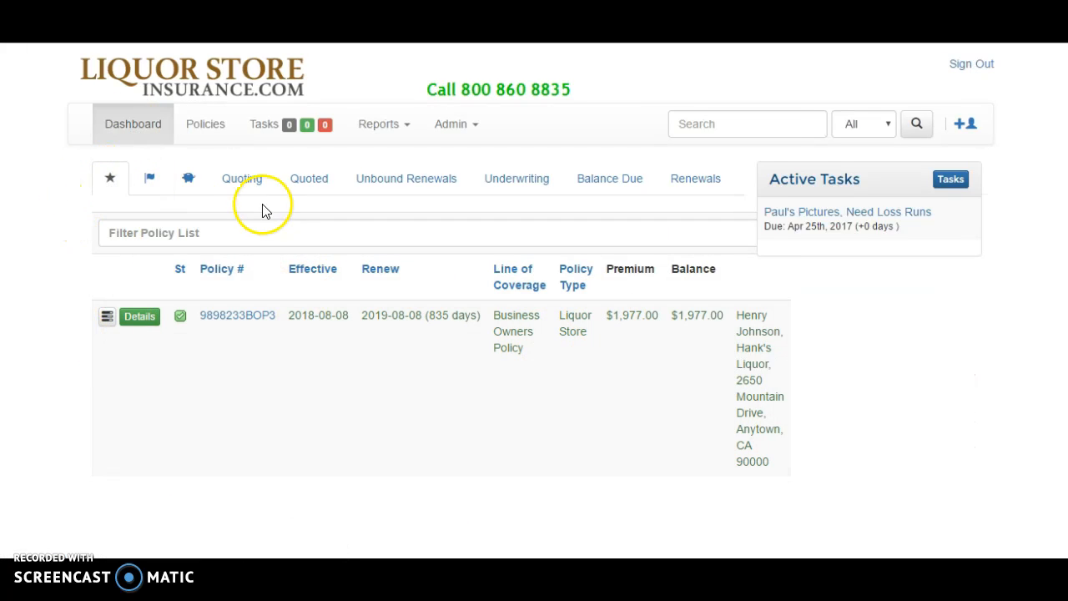
click(149, 180)
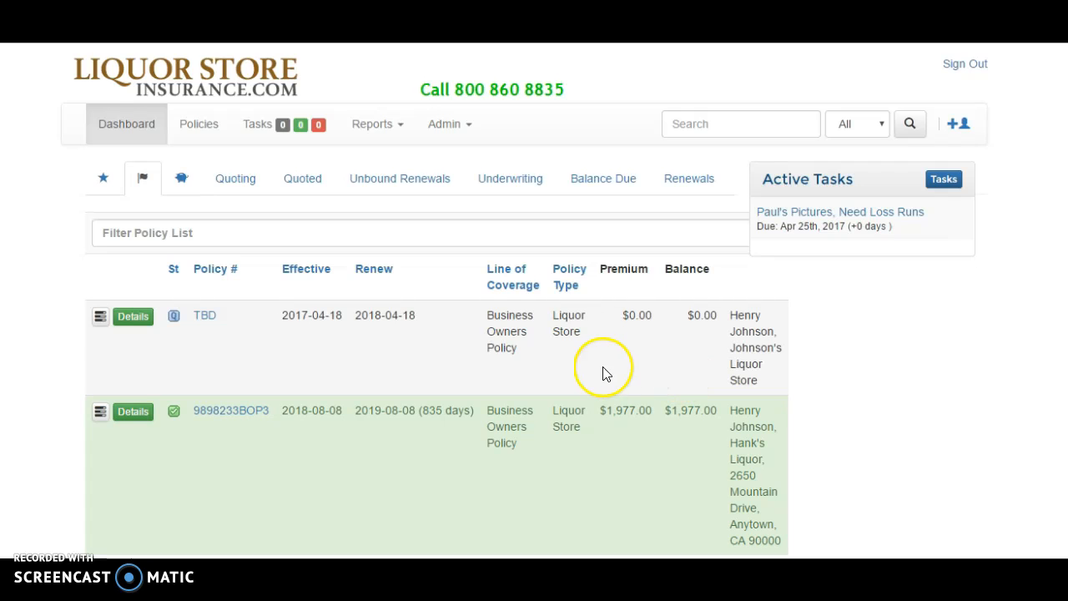
scroll(650, 376, down, 1)
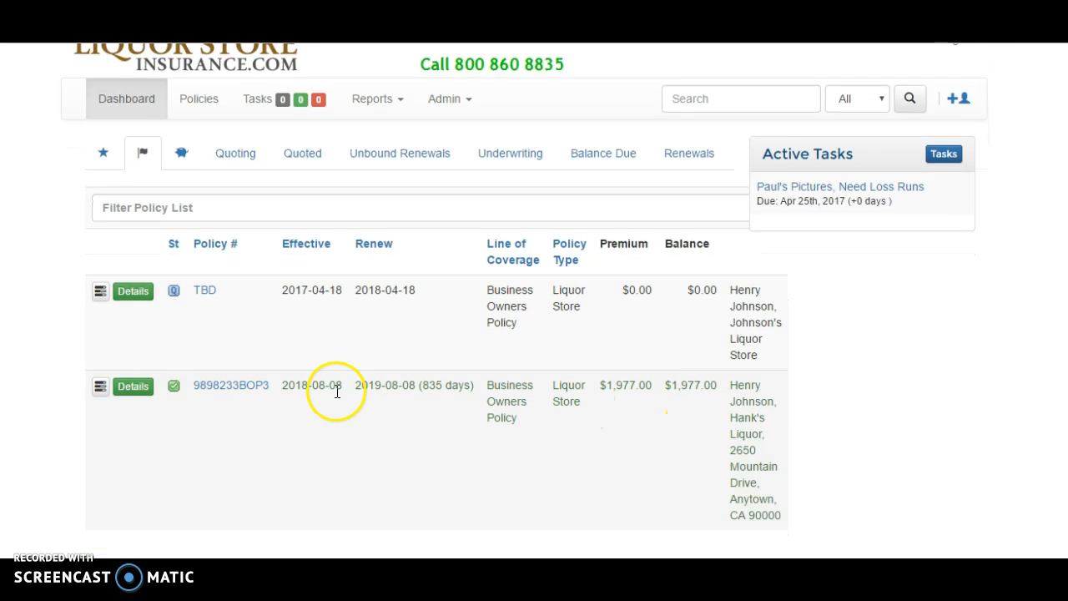